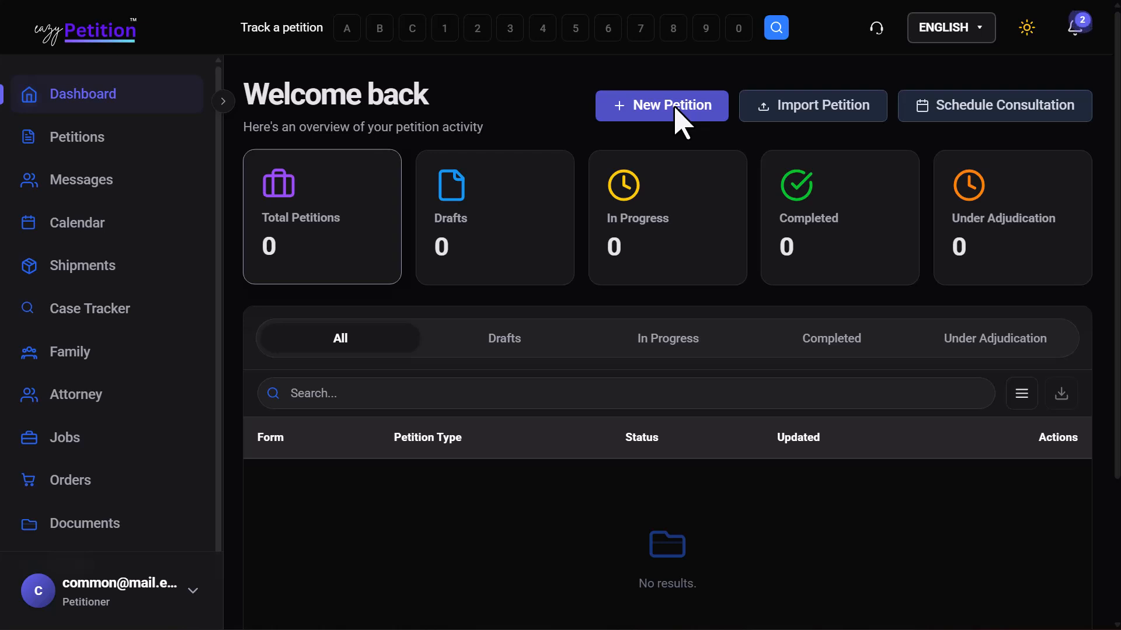
# Start a new petition, search the forms for I-864, and select the Affidavit of Support Under Section 213A of the INA
pyautogui.click(677, 111)
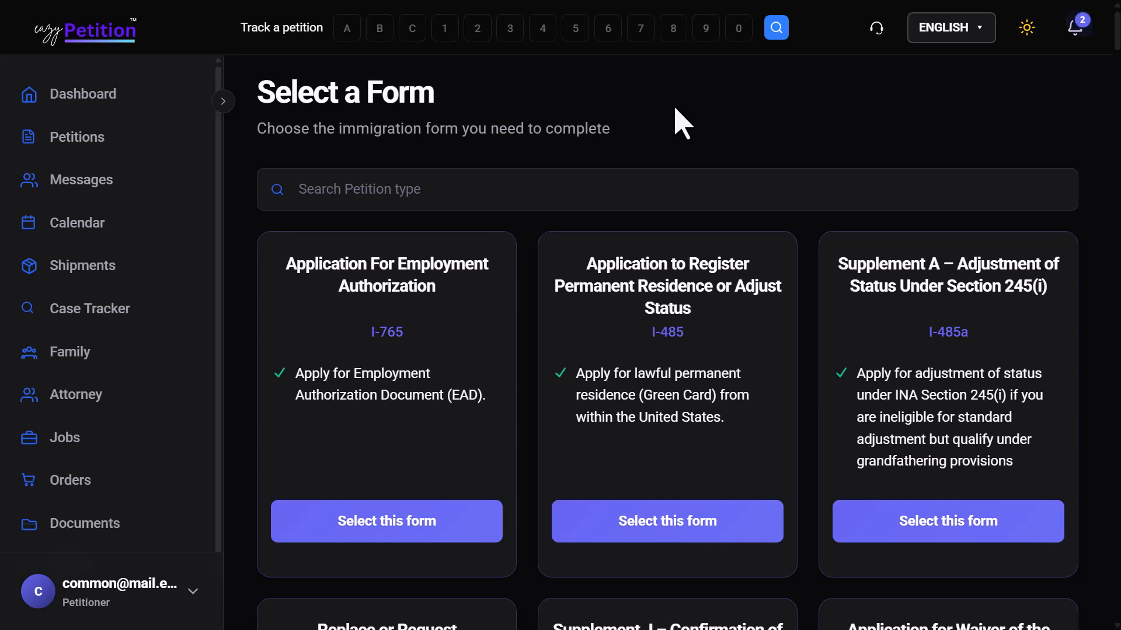
pyautogui.click(514, 194)
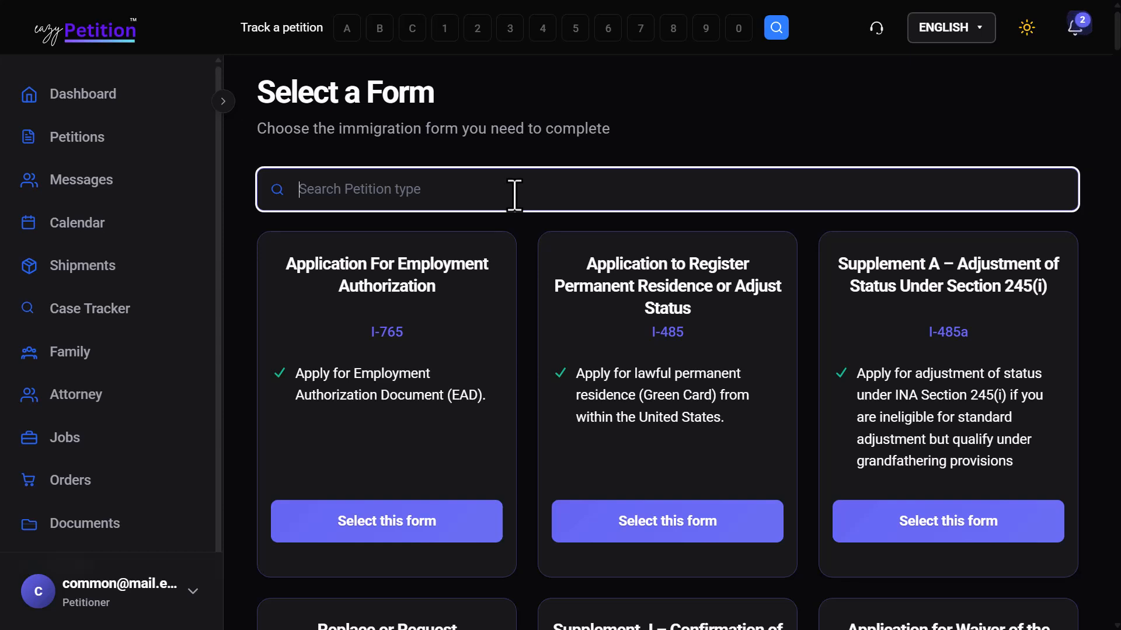
pyautogui.write('I')
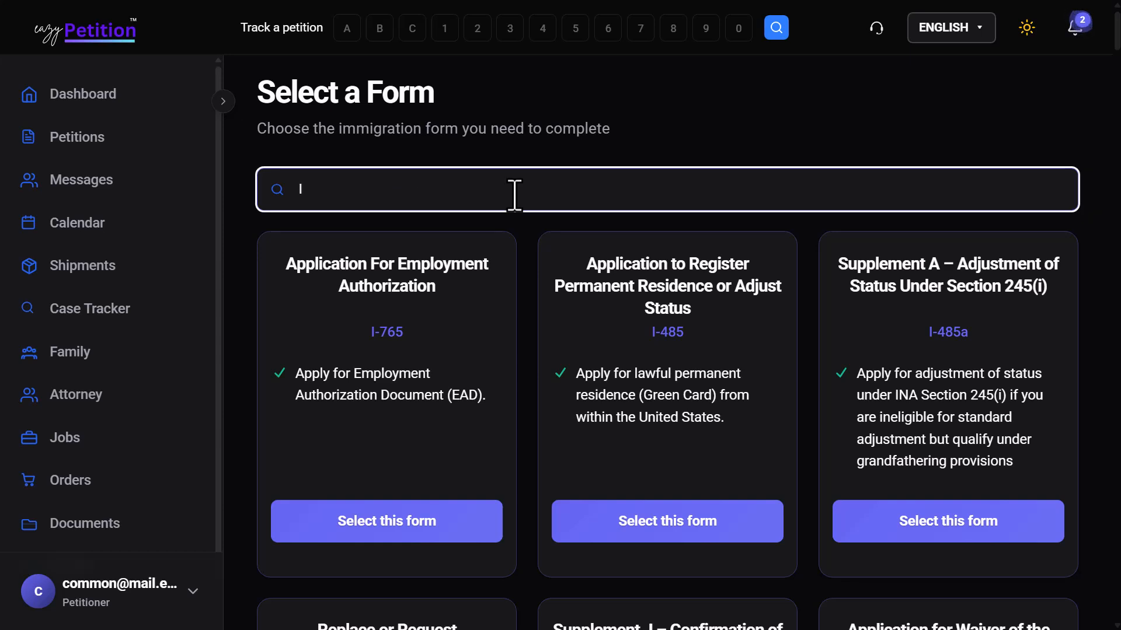
pyautogui.write('-864')
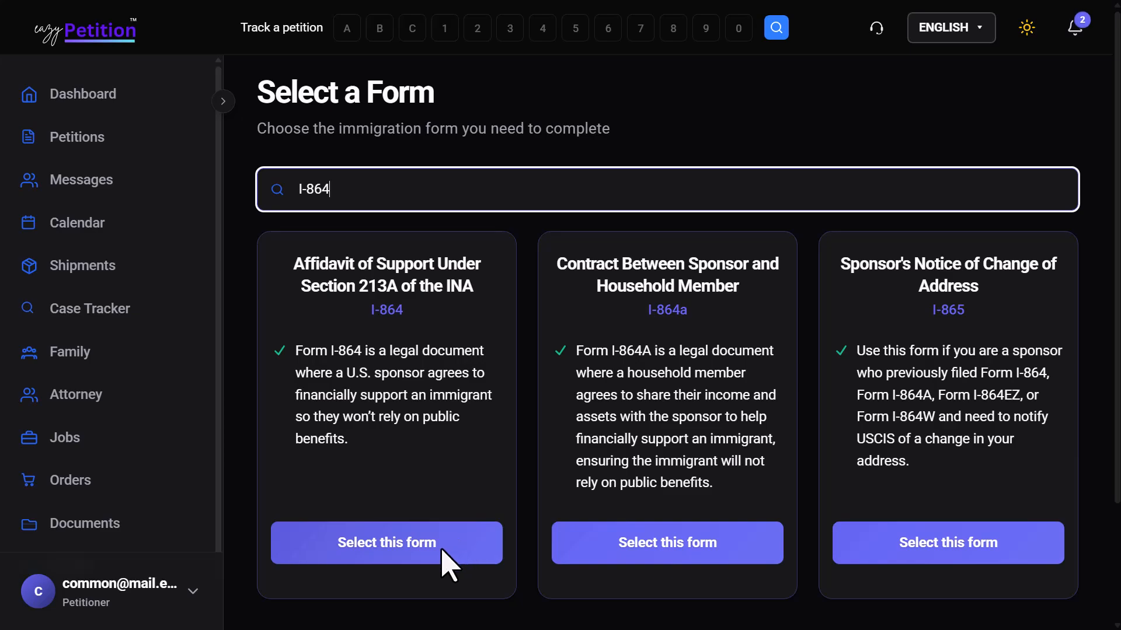
pyautogui.click(448, 562)
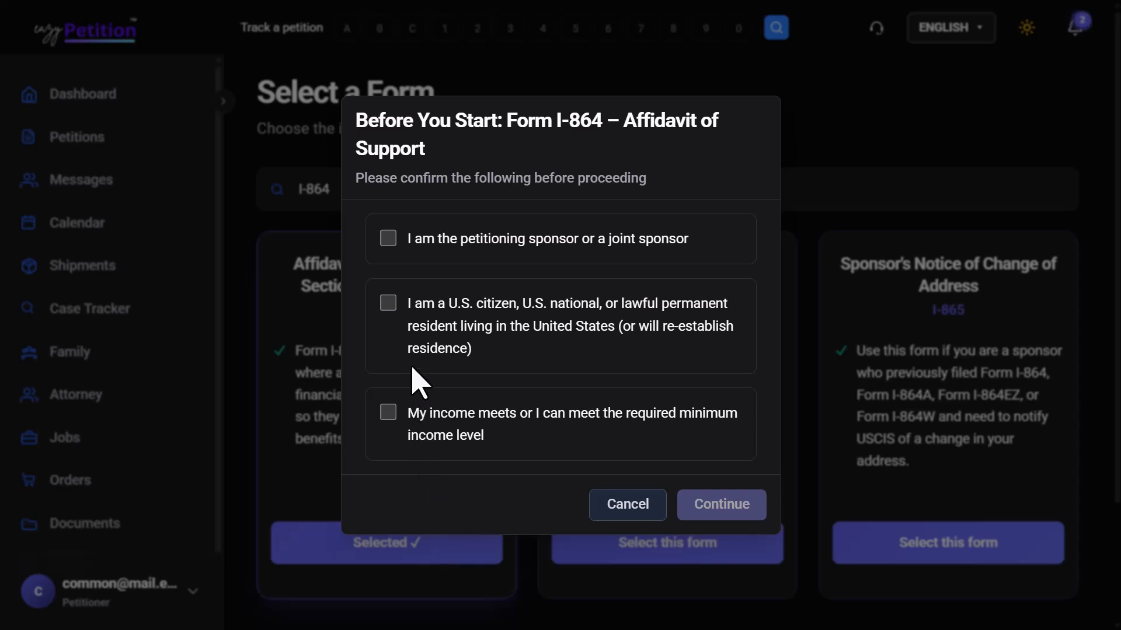
# Confirm the petitioning or joint sponsor, U.S. citizenship or residency, and minimum income statements, and continue to the I-864 form
pyautogui.click(391, 245)
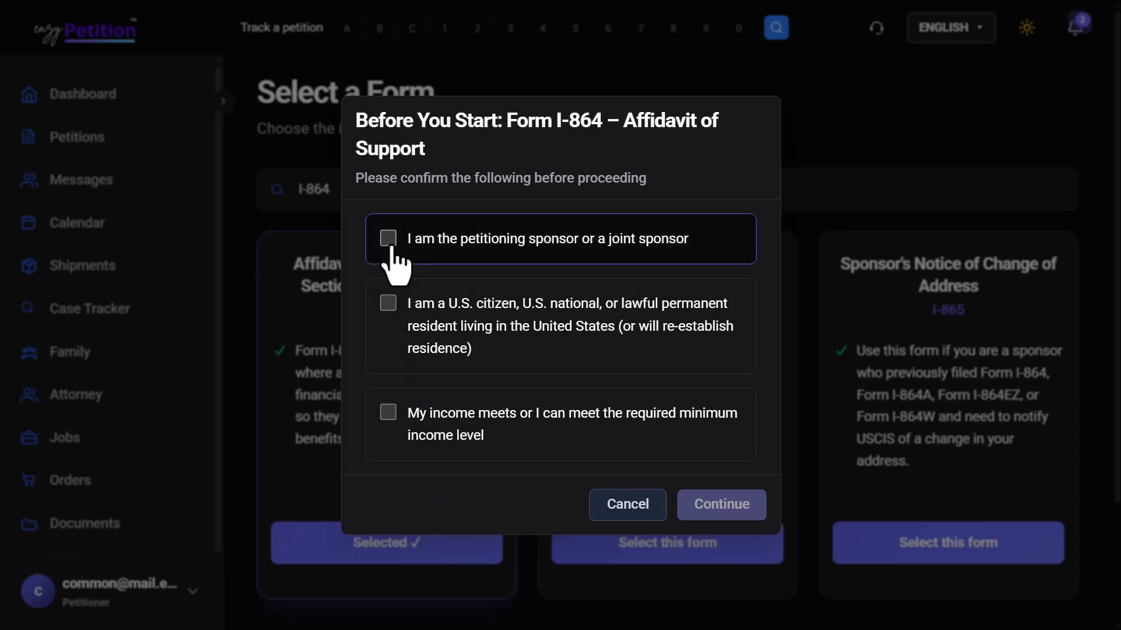
pyautogui.click(386, 309)
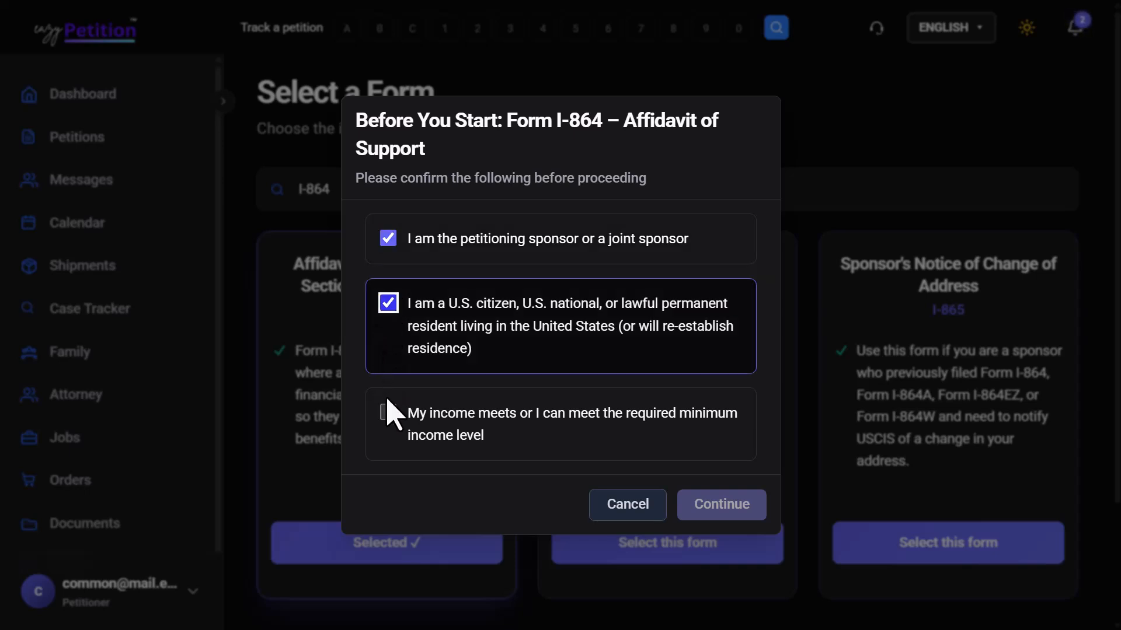
pyautogui.click(389, 428)
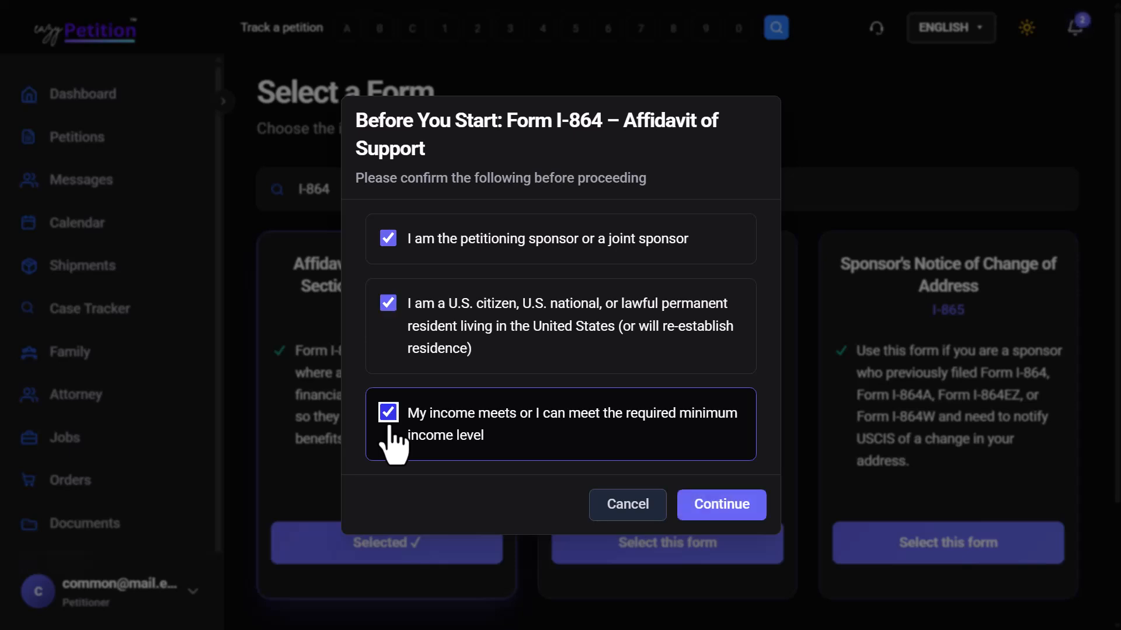
pyautogui.click(741, 513)
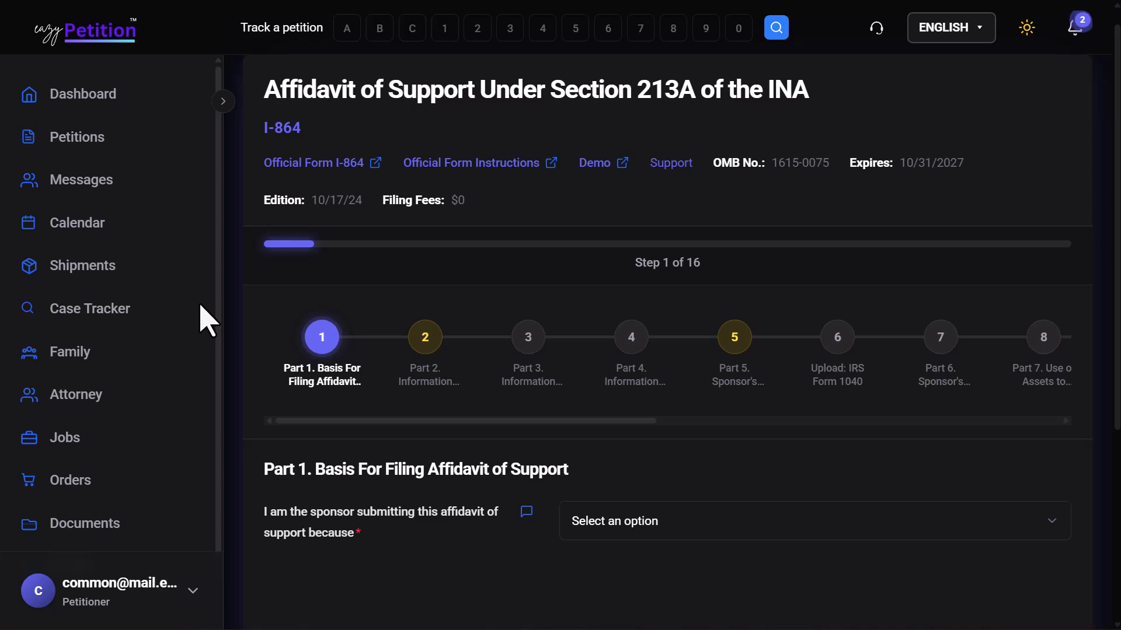
# View the official Form I-864 document and return to the petition
pyautogui.click(343, 169)
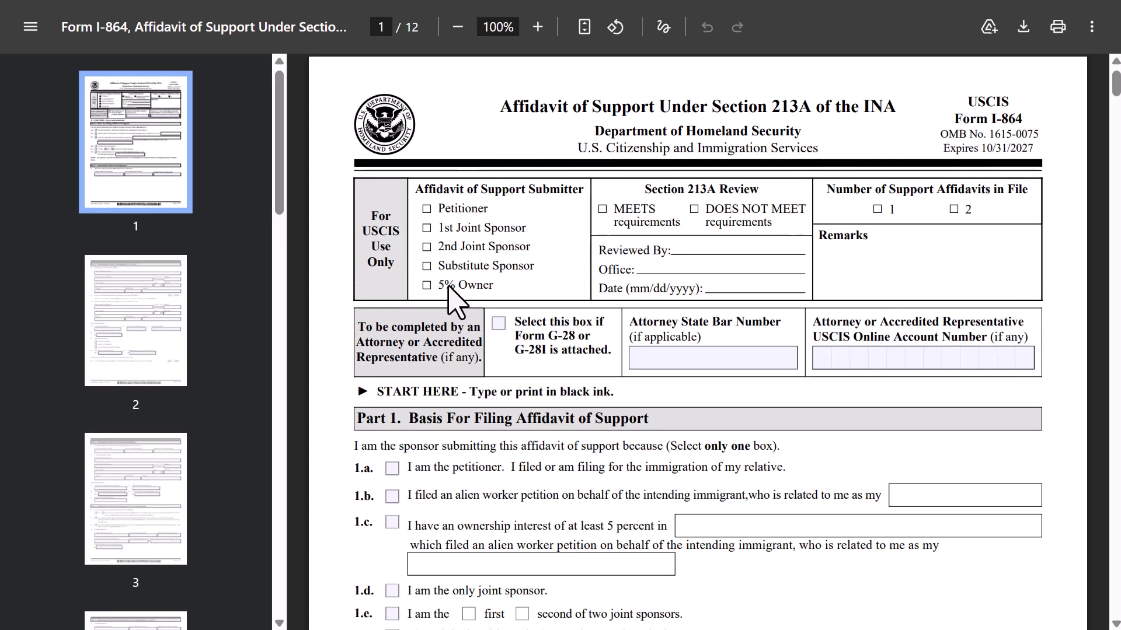
pyautogui.hotkey('ctrl', 'w')
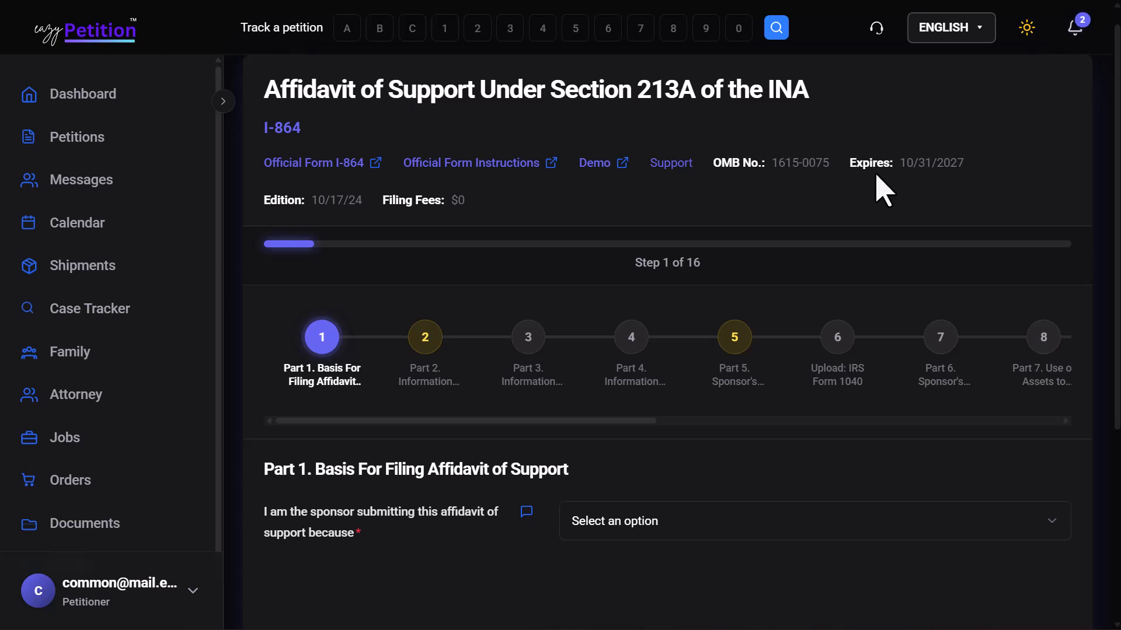
# Look at Part 2 and Part 3 of the petition and return to Part 1
pyautogui.click(419, 343)
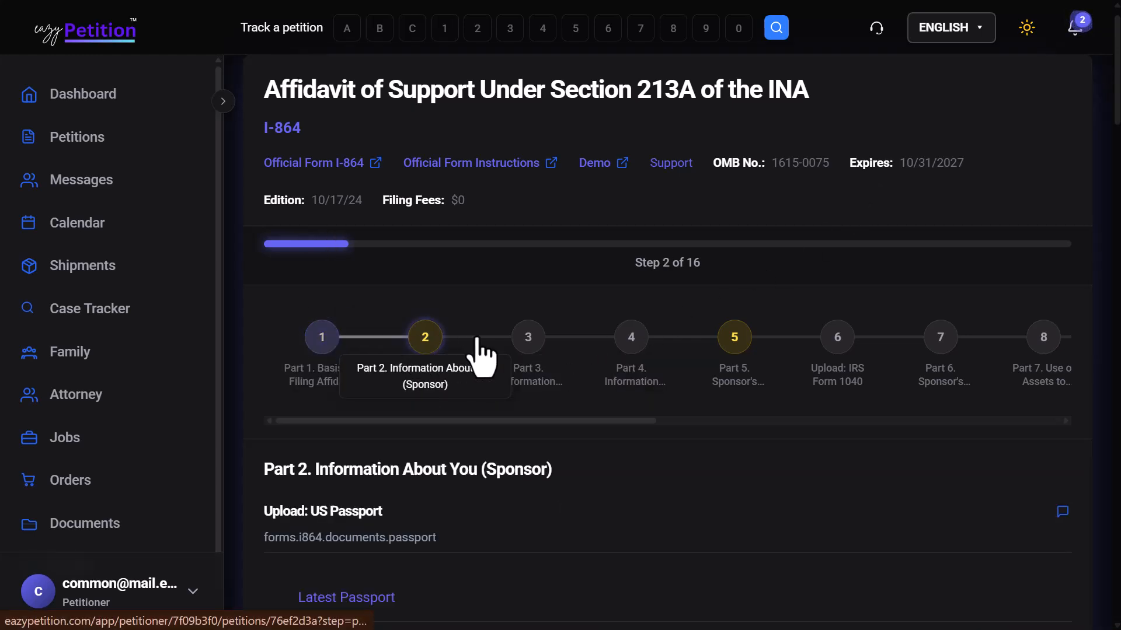
pyautogui.click(533, 349)
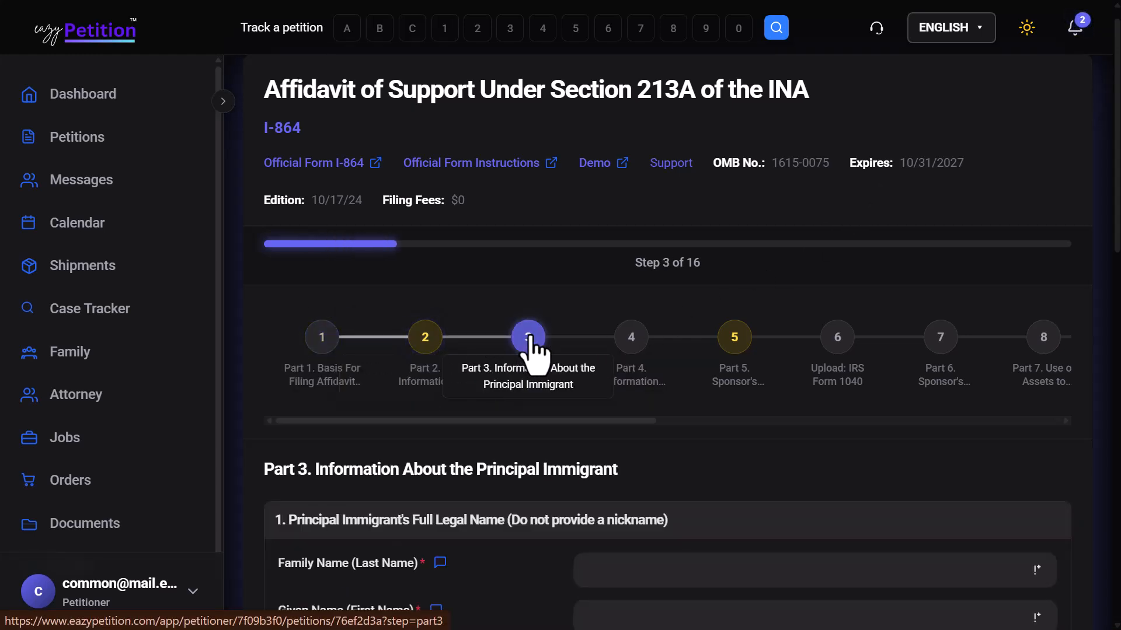
pyautogui.click(317, 373)
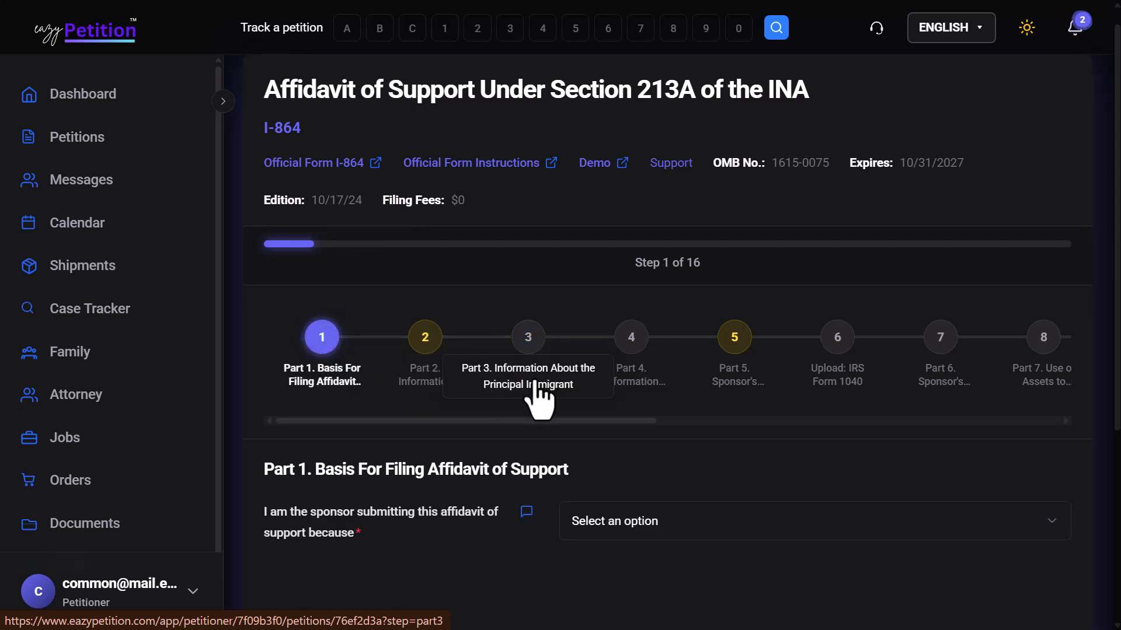
# Set the sponsor's basis for filing in Part 1 to option 1.b, an alien worker petition filed on behalf of the intending immigrant
pyautogui.scroll(-2, 538, 395)
pyautogui.scroll(-3, 538, 396)
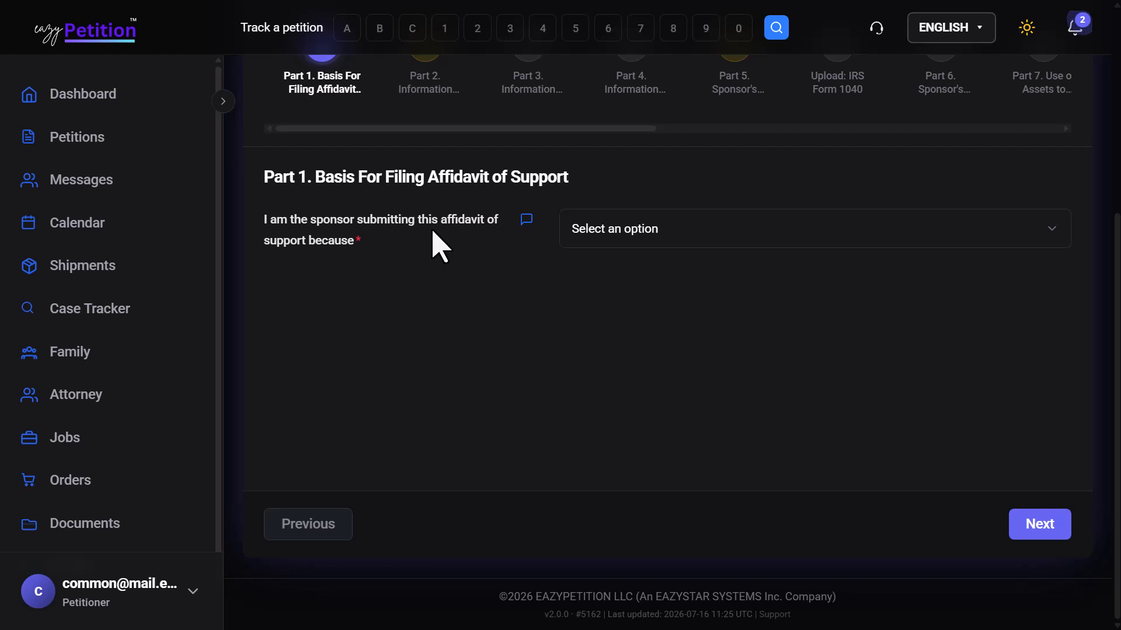
pyautogui.click(601, 241)
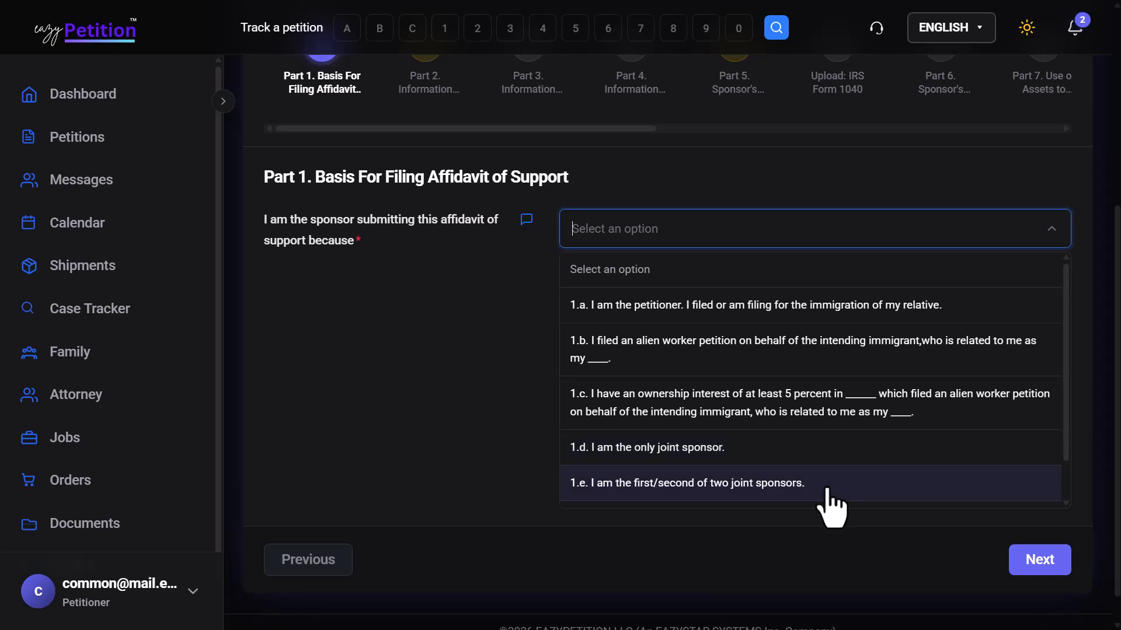
pyautogui.scroll(-1, 831, 508)
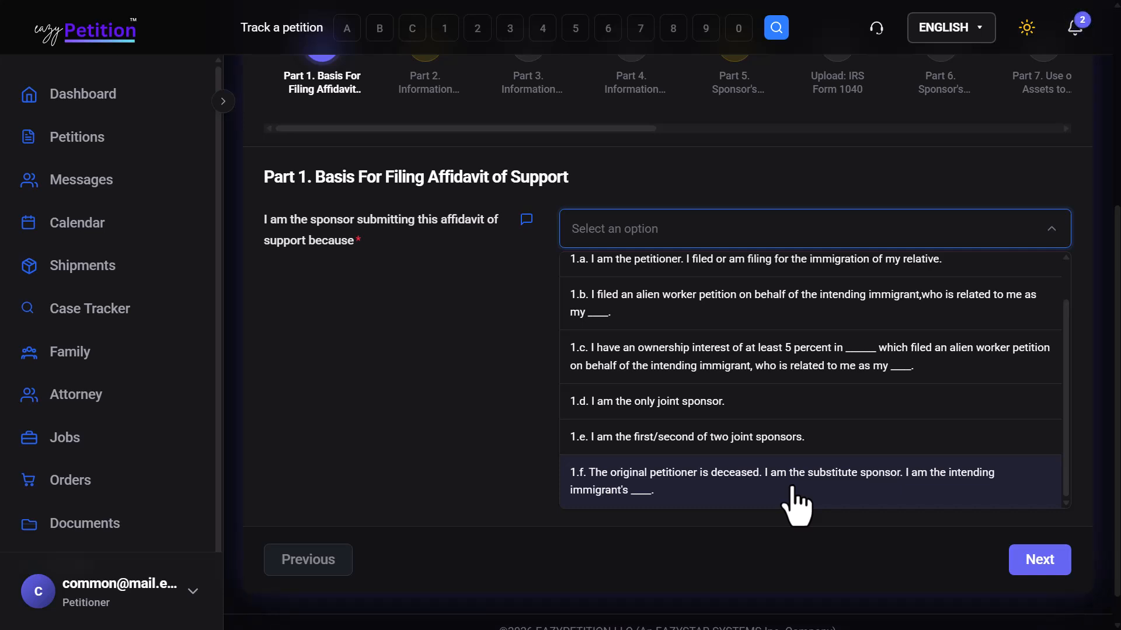
pyautogui.click(773, 329)
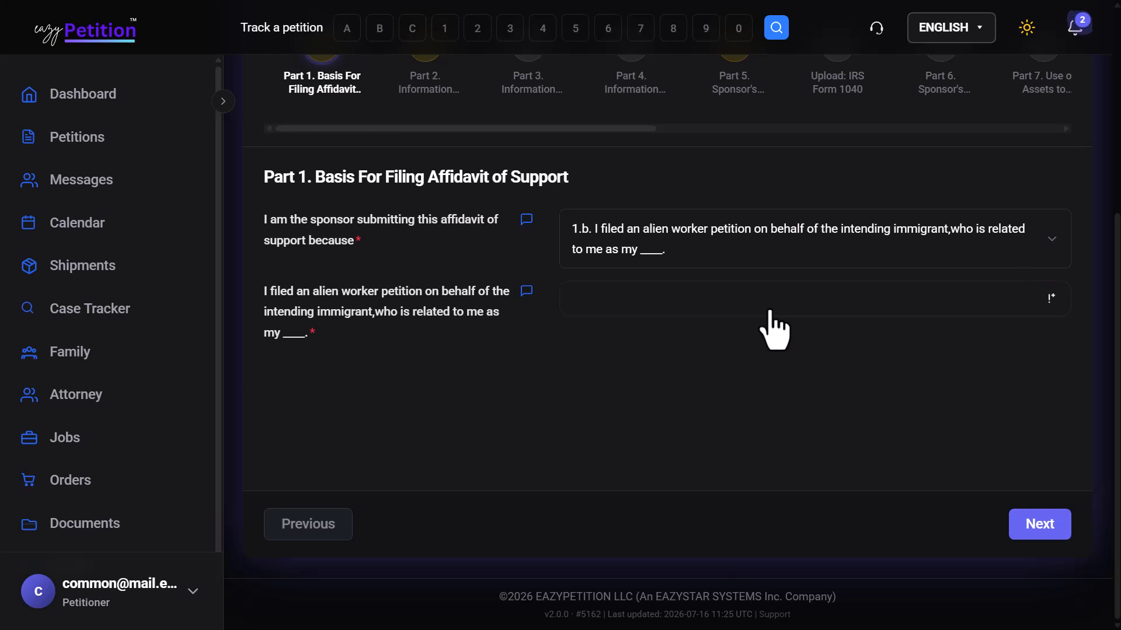
pyautogui.click(756, 250)
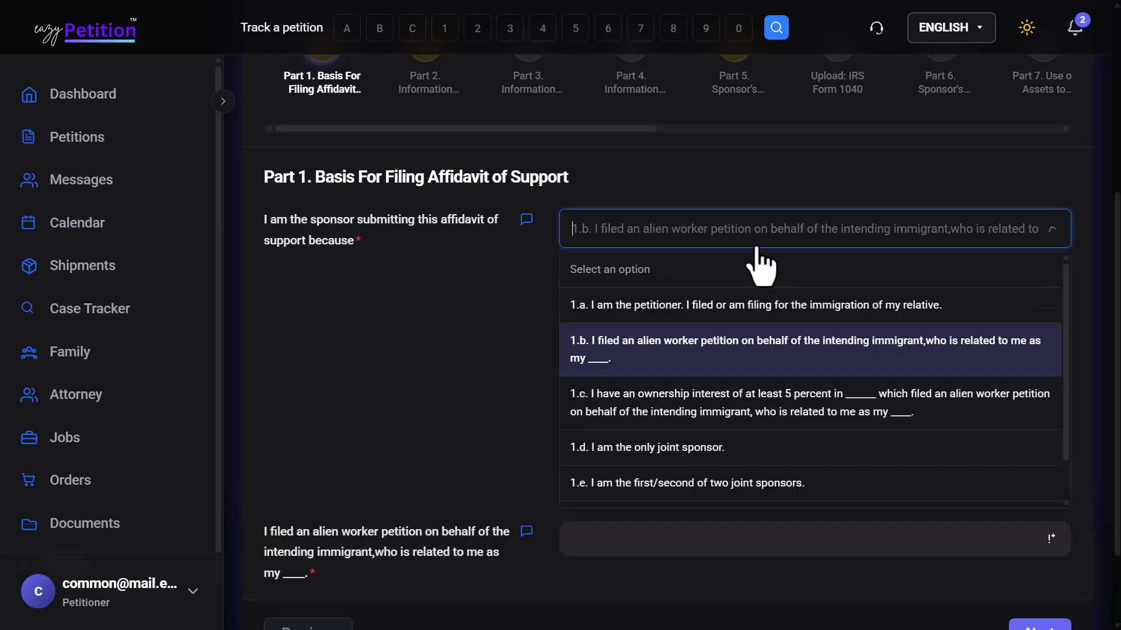
pyautogui.click(784, 449)
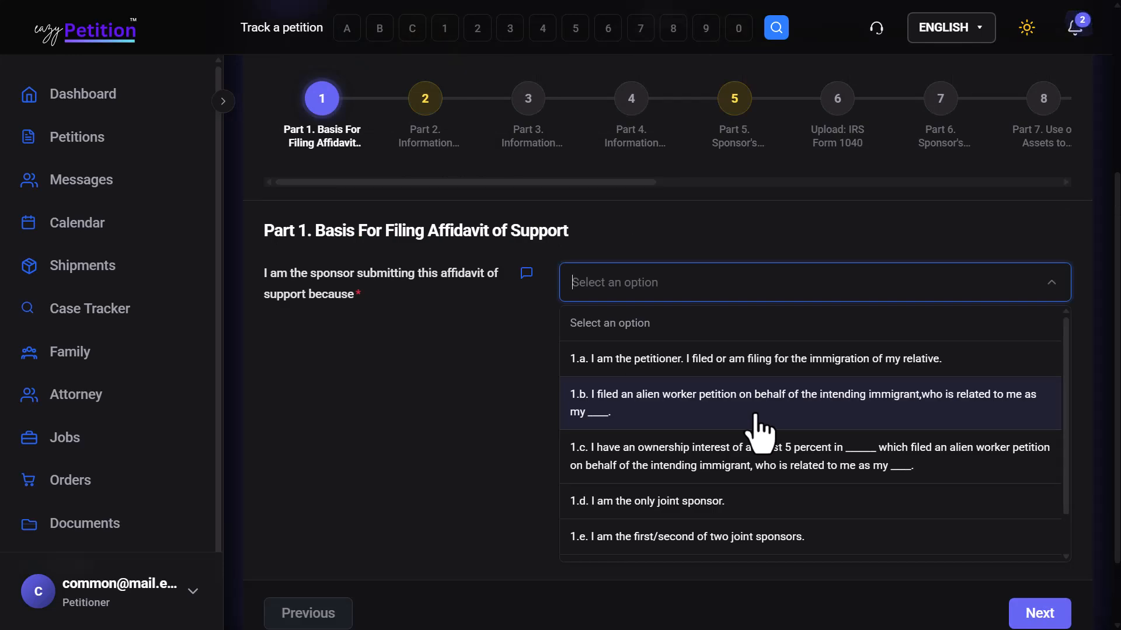
pyautogui.click(756, 415)
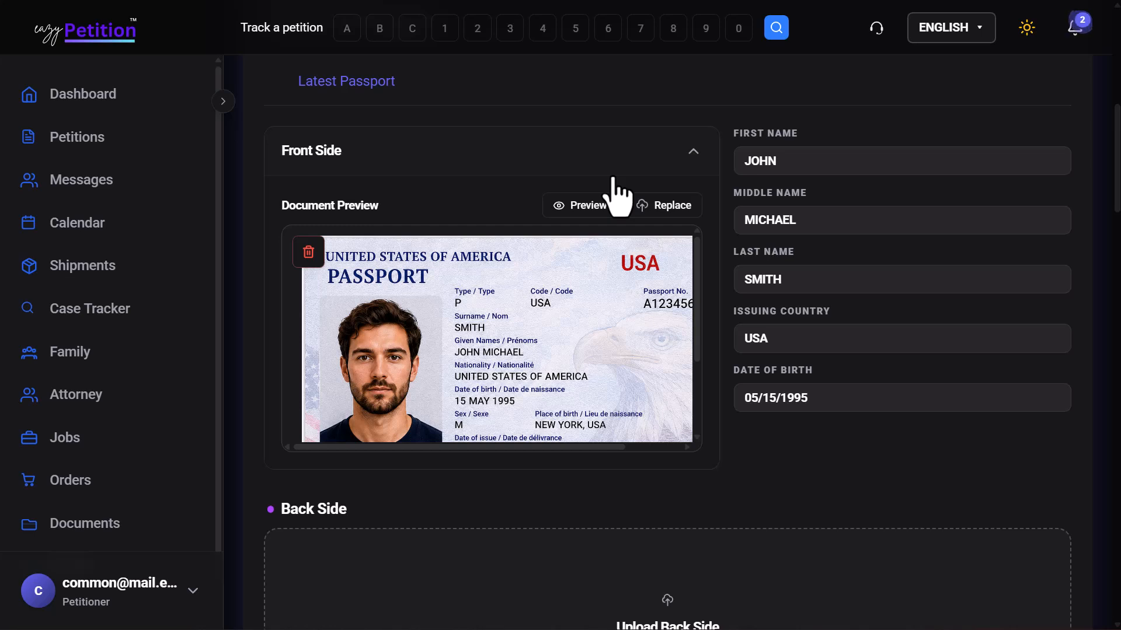
# Answer Yes to having a US driving license in Part 2 and add the front side of the license
pyautogui.click(789, 161)
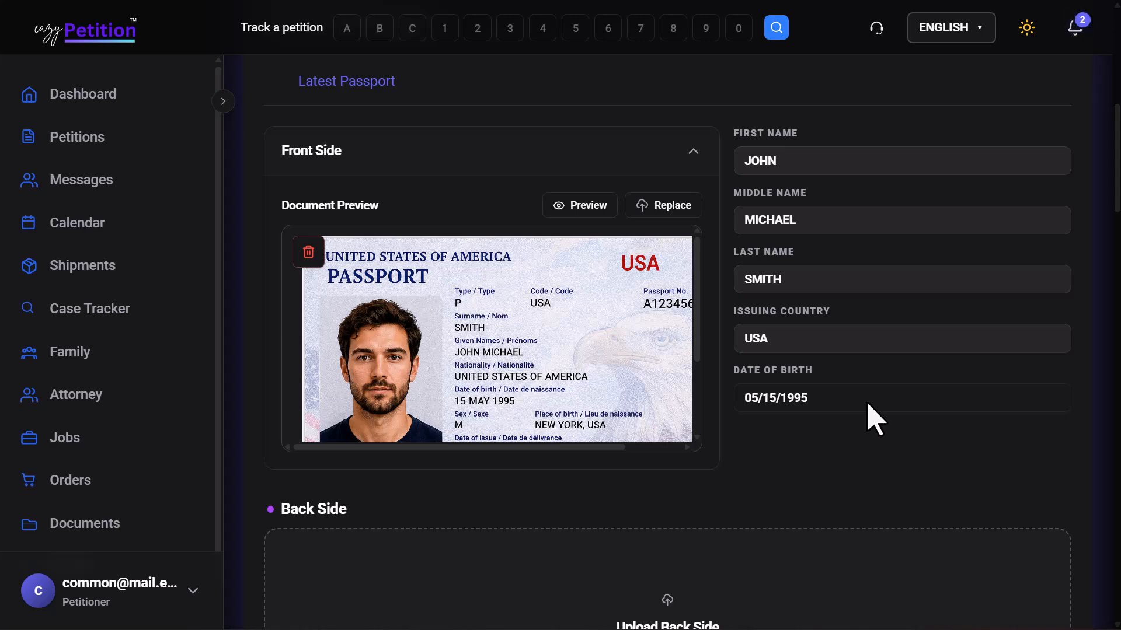
pyautogui.scroll(-7, 874, 418)
pyautogui.scroll(-3, 874, 418)
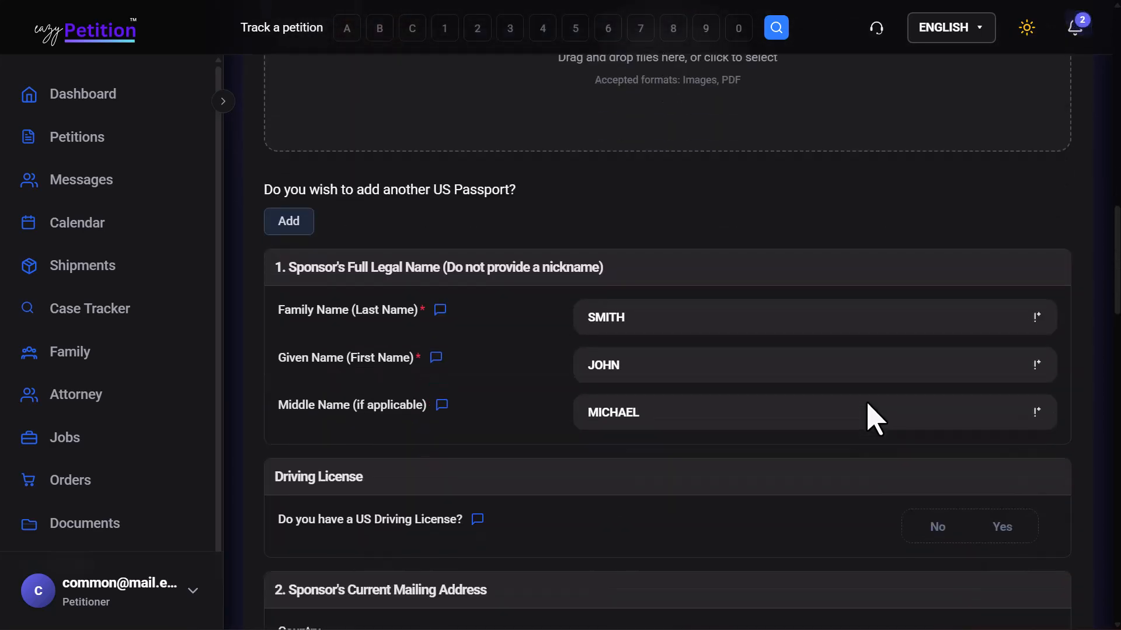
pyautogui.scroll(-1, 868, 404)
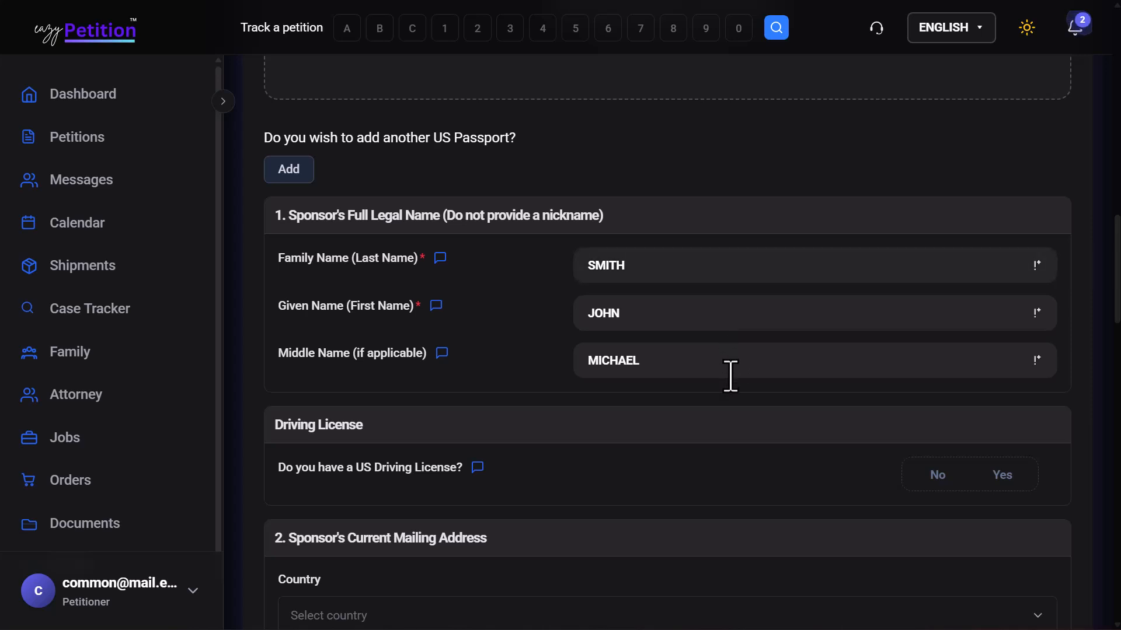
pyautogui.scroll(-3, 730, 377)
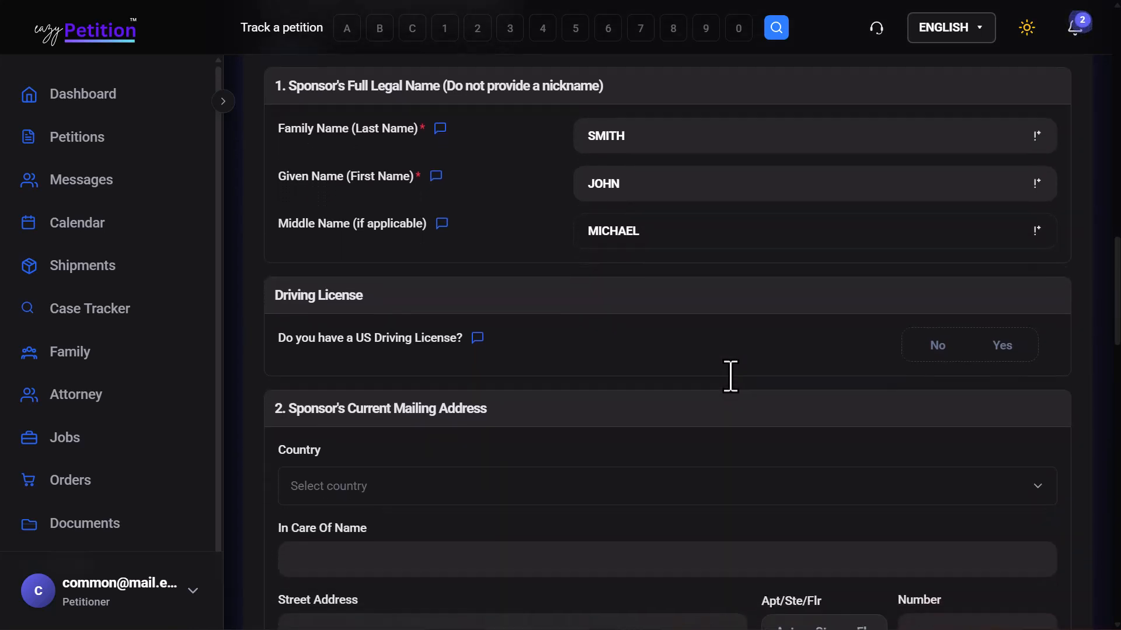
pyautogui.scroll(-1, 731, 376)
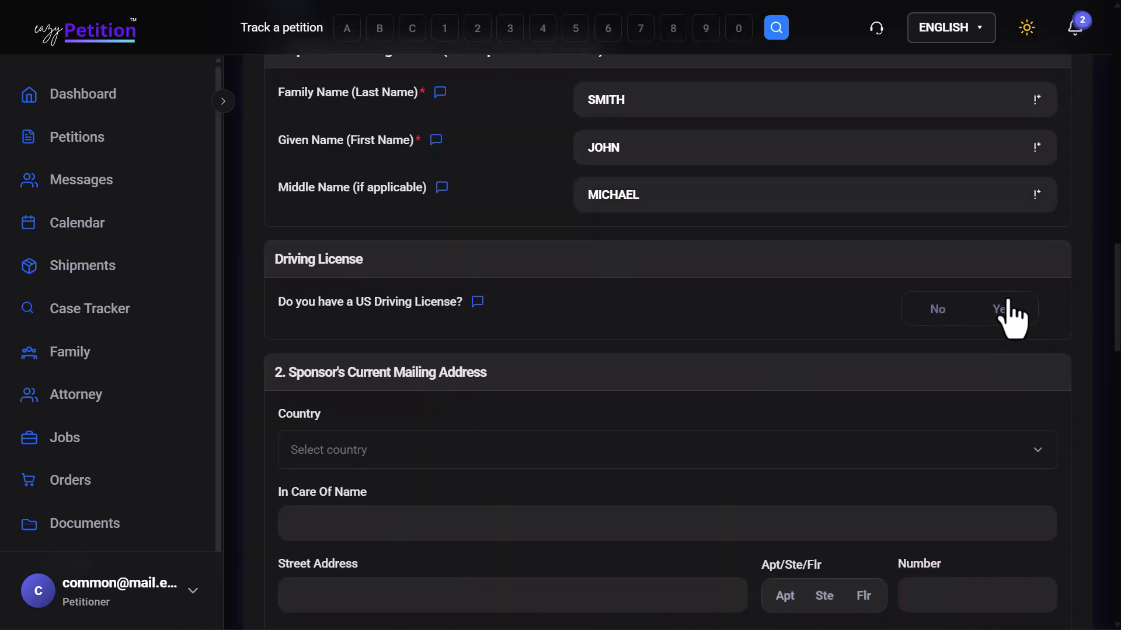
pyautogui.click(1007, 306)
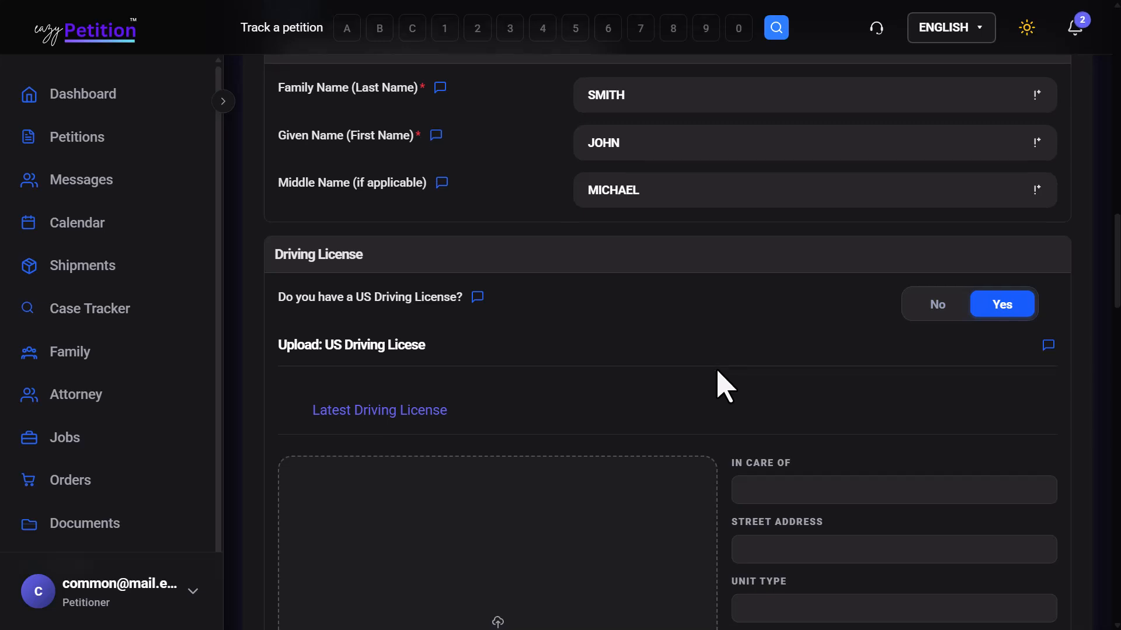
pyautogui.scroll(-5, 725, 384)
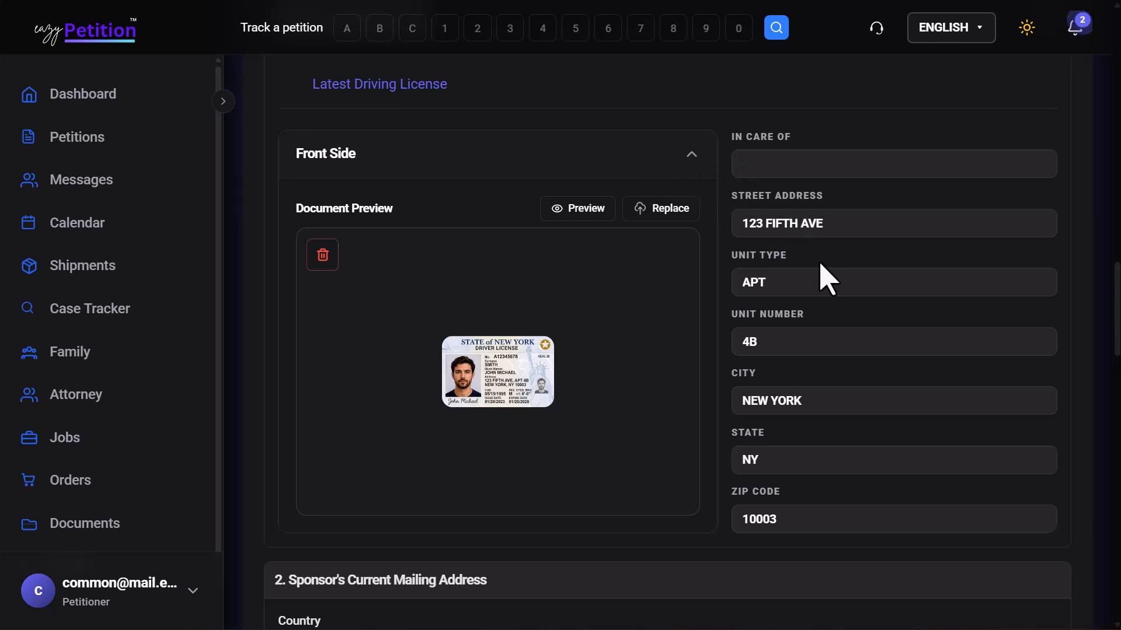
# Answer whether the sponsor's mailing address is the same as the physical address, trying Yes and settling on No
pyautogui.scroll(-8, 842, 393)
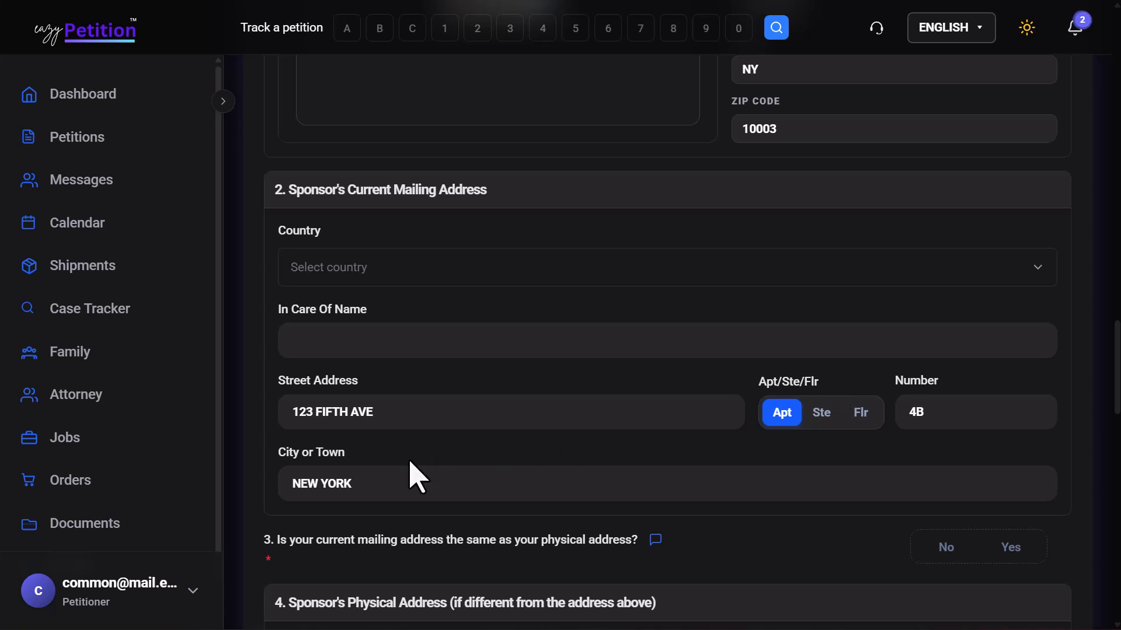
pyautogui.click(641, 489)
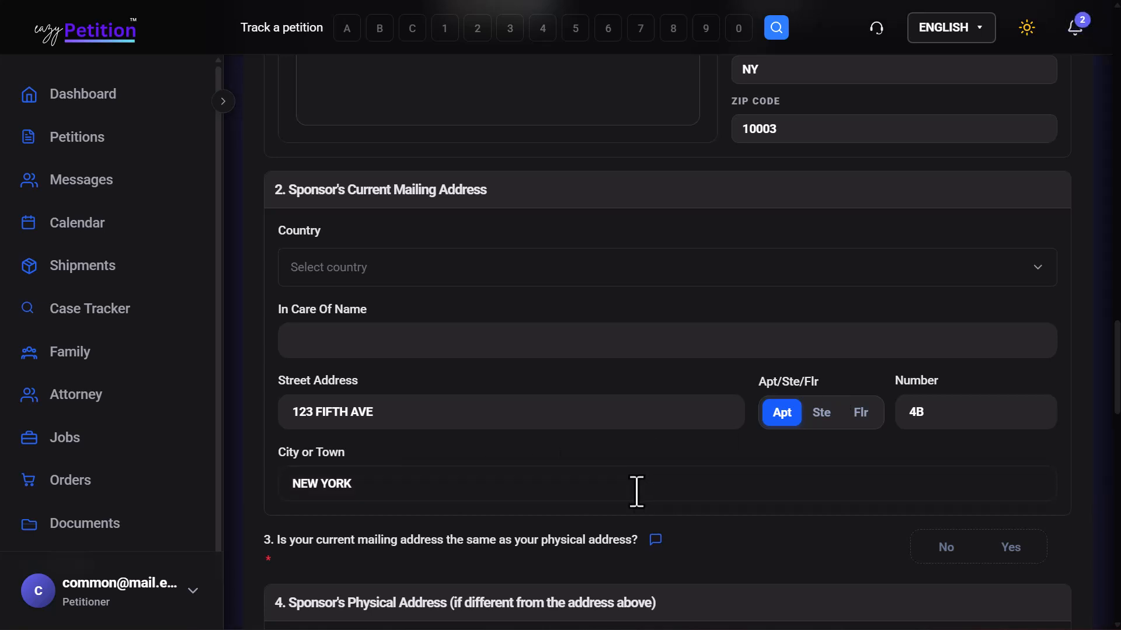
pyautogui.scroll(-5, 636, 492)
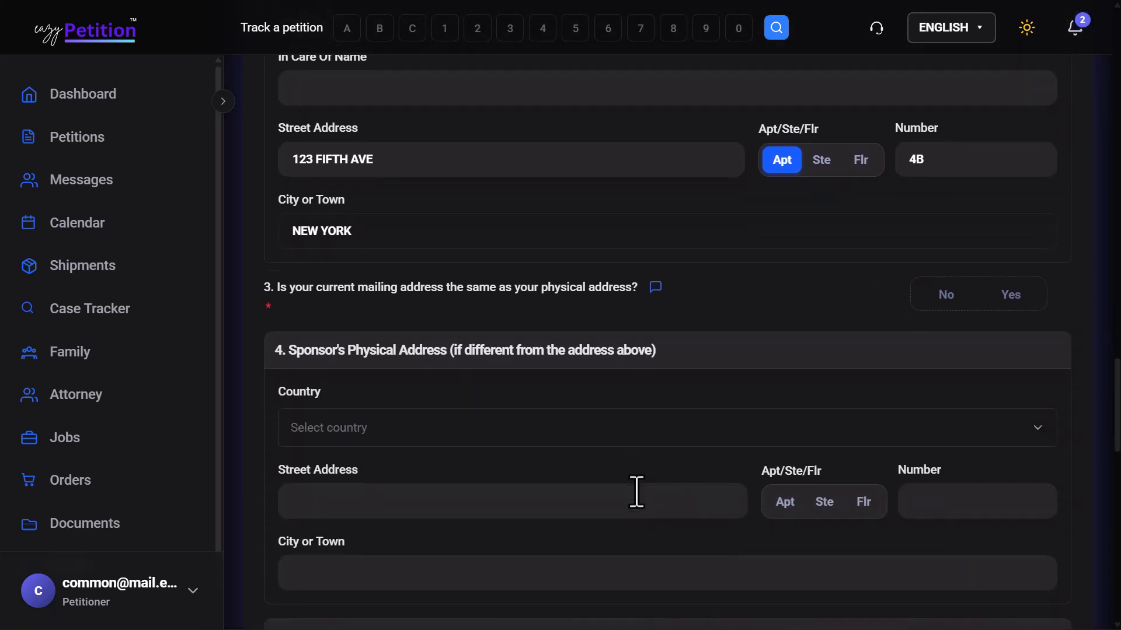
pyautogui.click(417, 334)
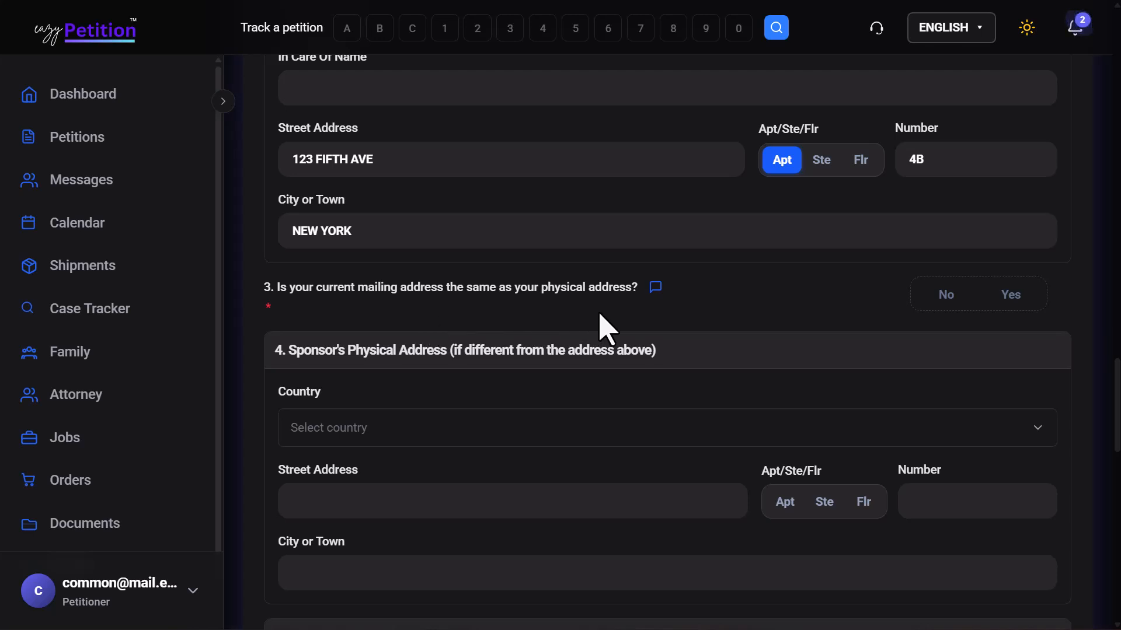
pyautogui.click(1035, 294)
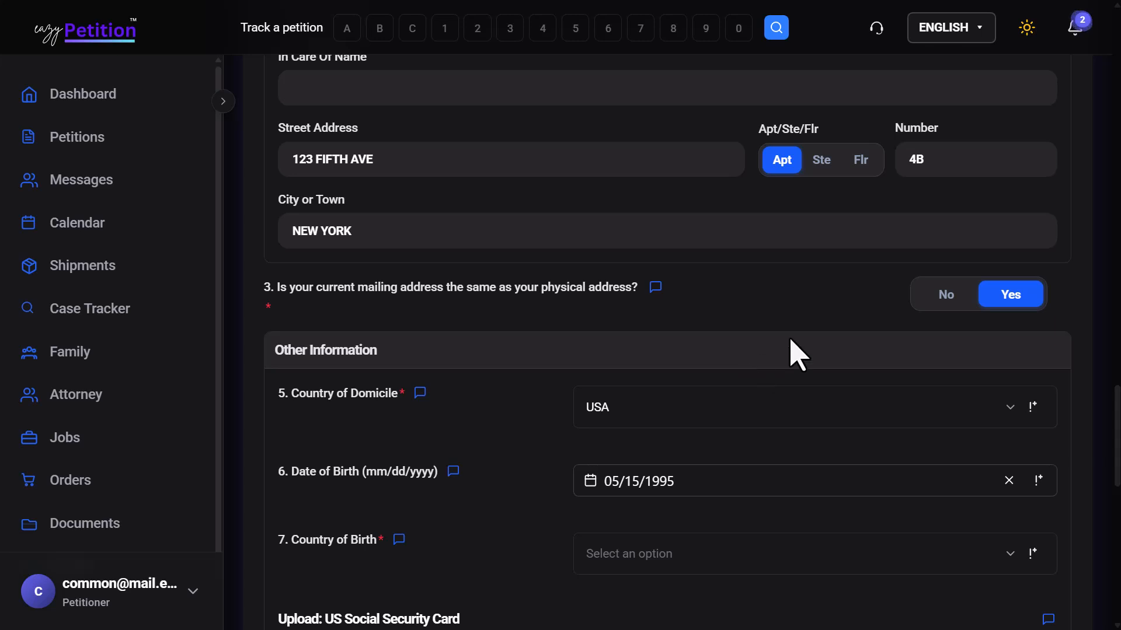
pyautogui.click(927, 299)
# Set the sponsor's immigration status in item 9 of Part 2 to "I am a U.S. Citizen"
pyautogui.scroll(-8, 575, 427)
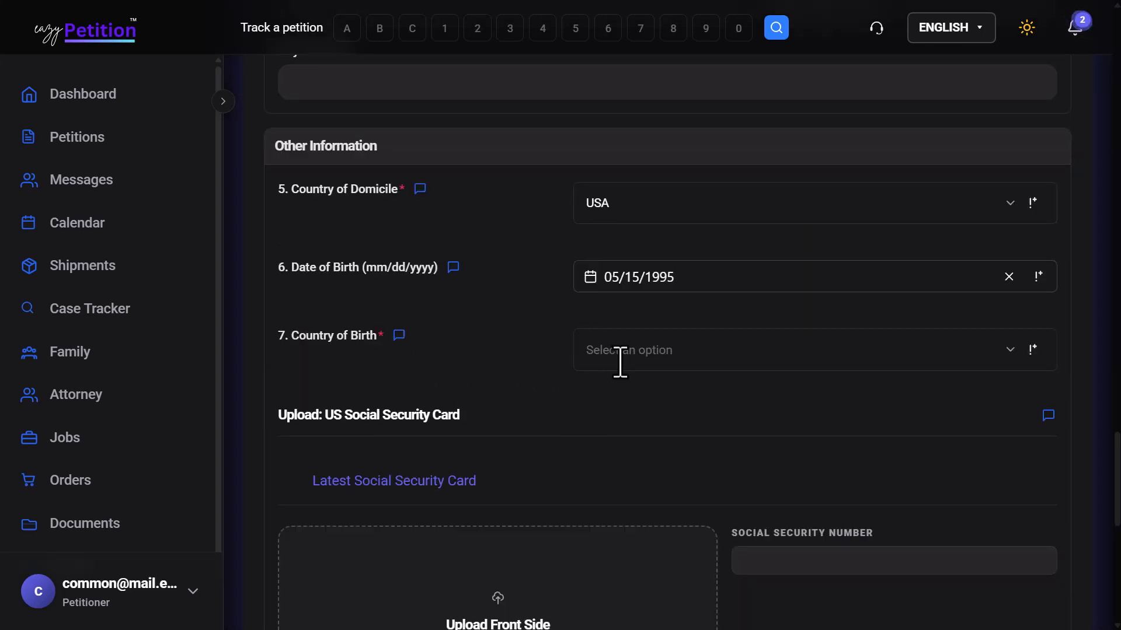
pyautogui.scroll(-2, 620, 362)
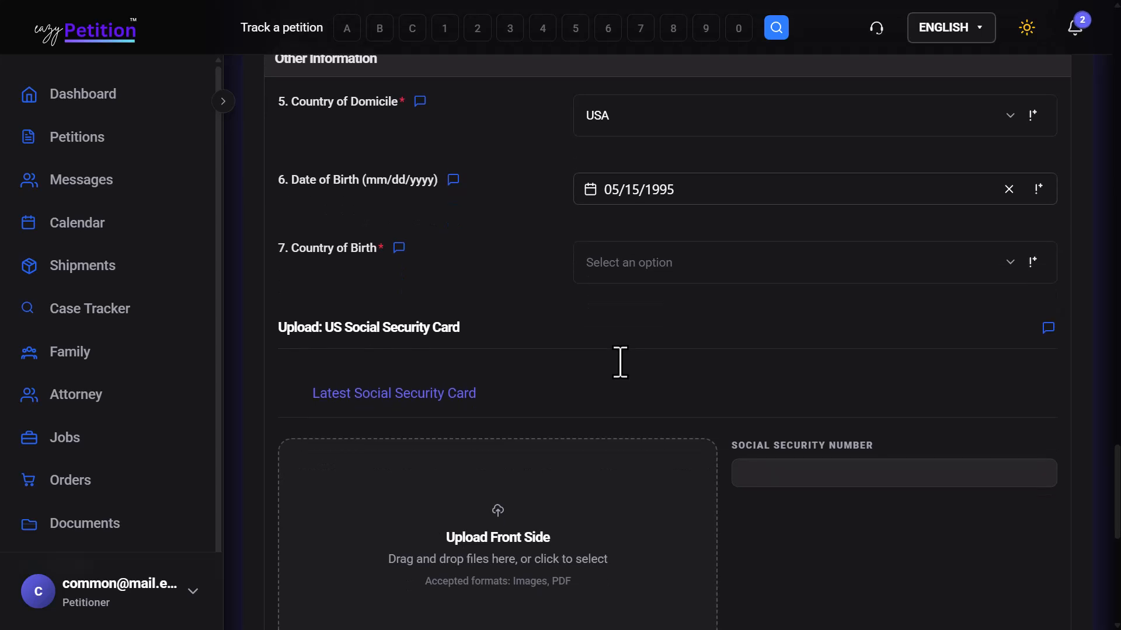
pyautogui.scroll(-5, 502, 394)
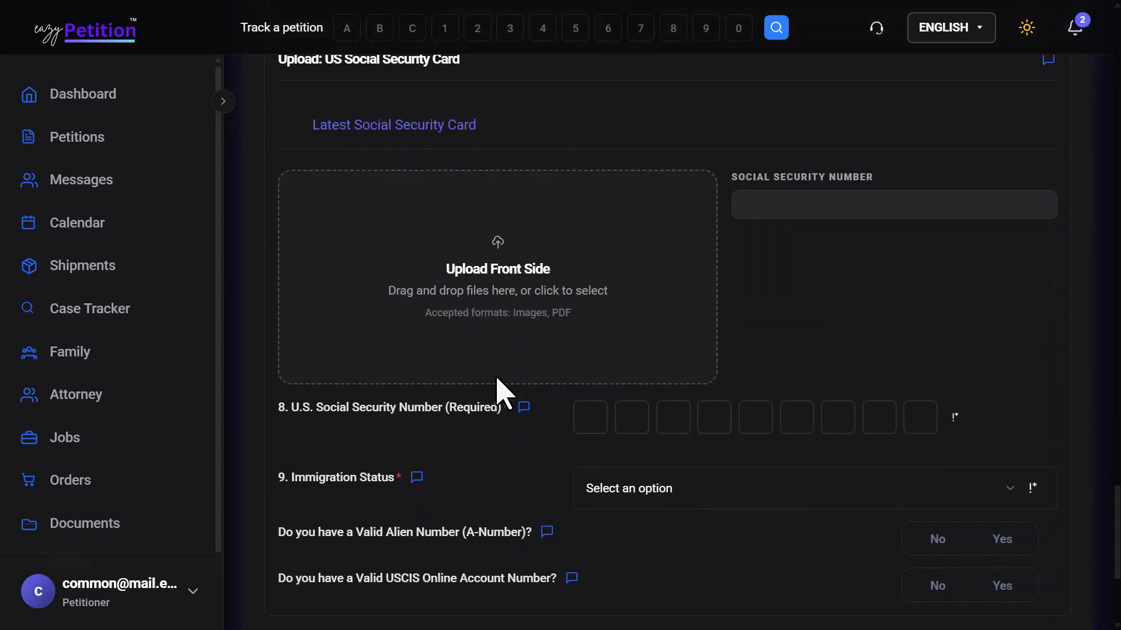
pyautogui.scroll(-2, 502, 394)
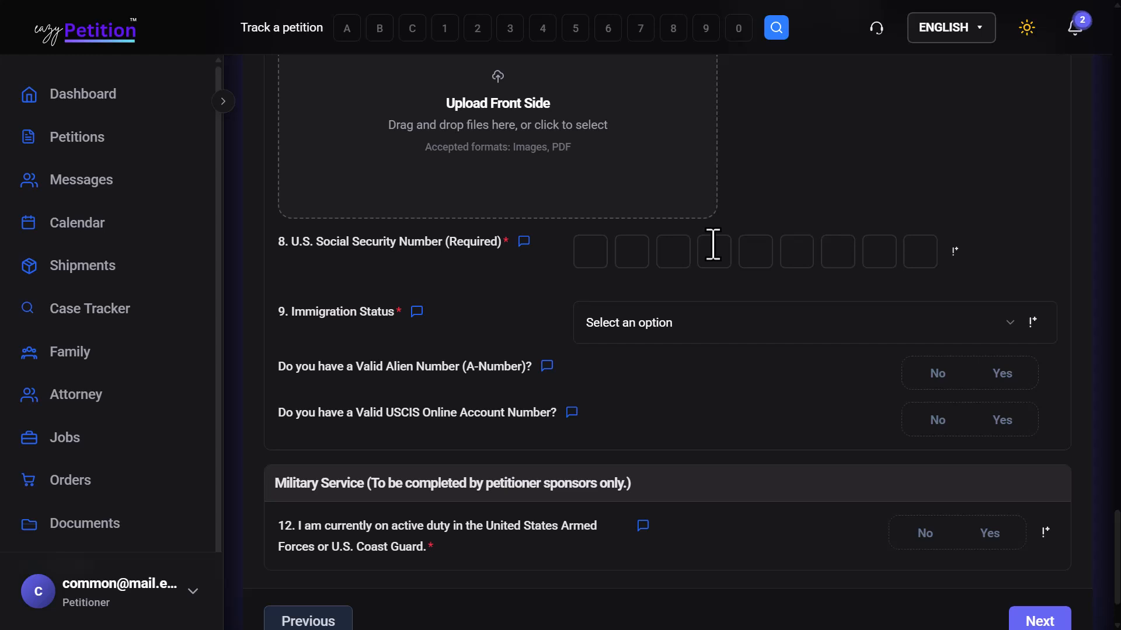
pyautogui.click(691, 333)
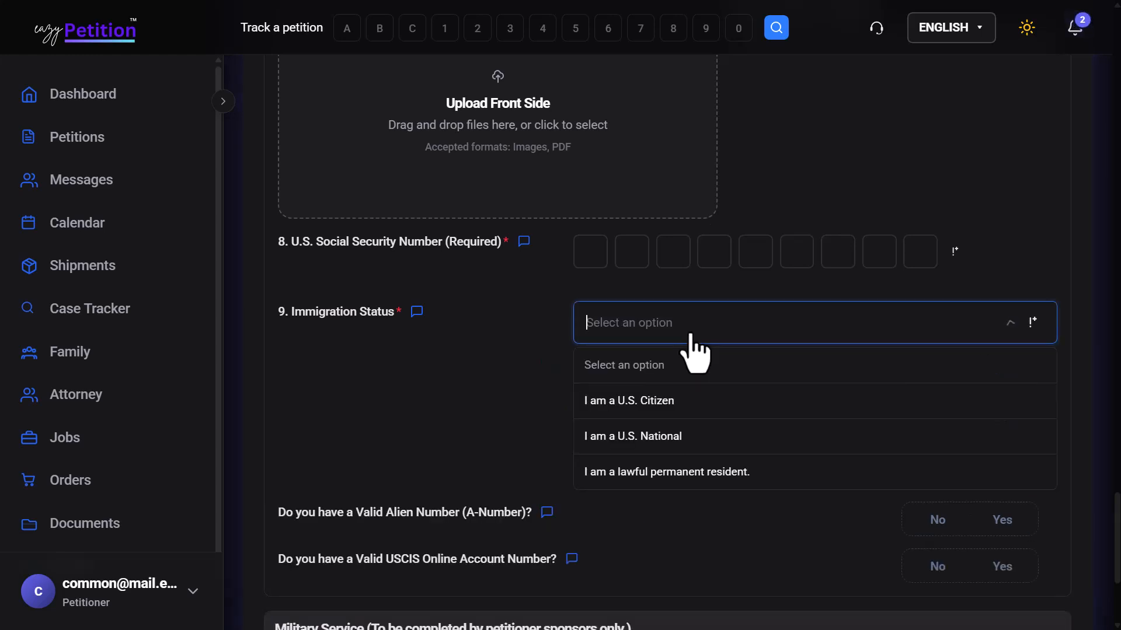
pyautogui.click(713, 417)
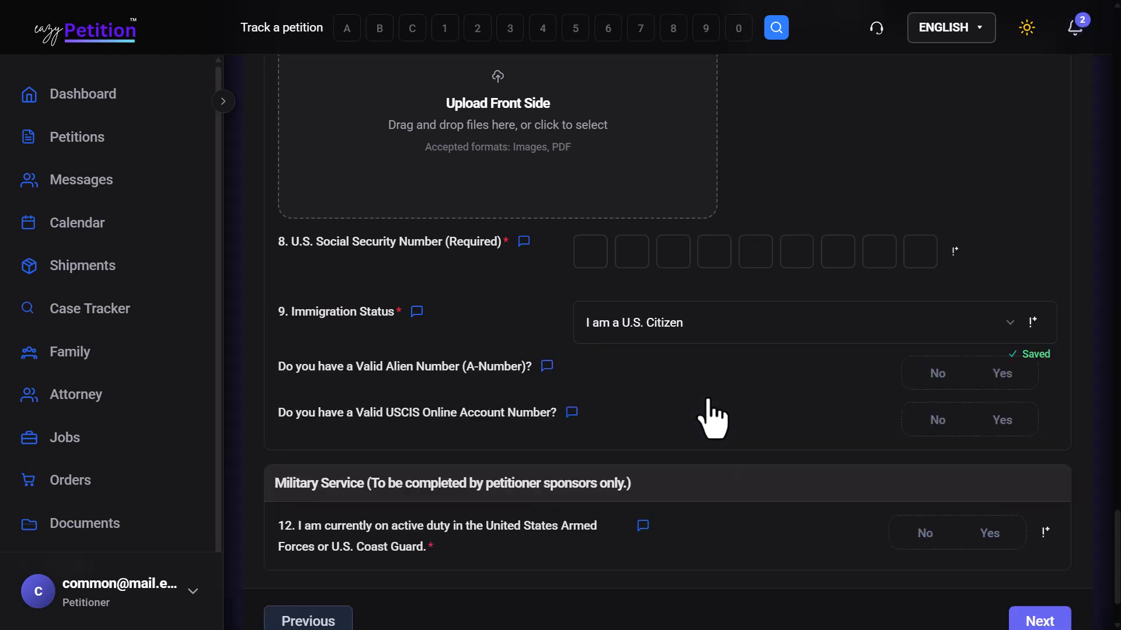
# Answer Yes to the sponsor having a valid Alien Number and Yes to having a valid USCIS Online Account Number
pyautogui.scroll(-1, 713, 417)
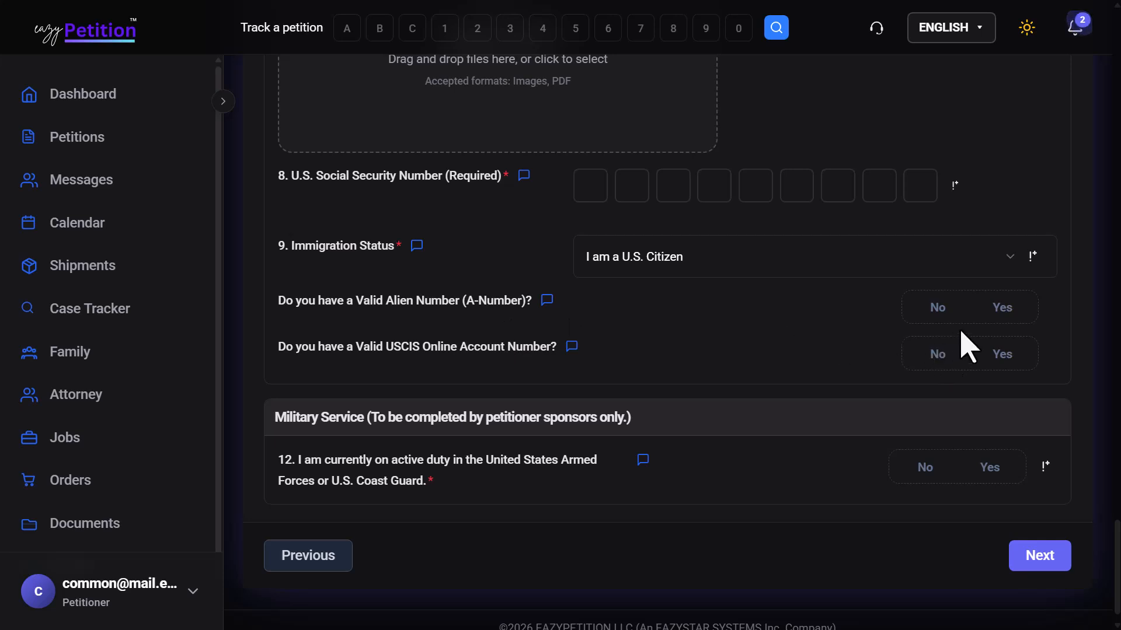
pyautogui.click(1004, 310)
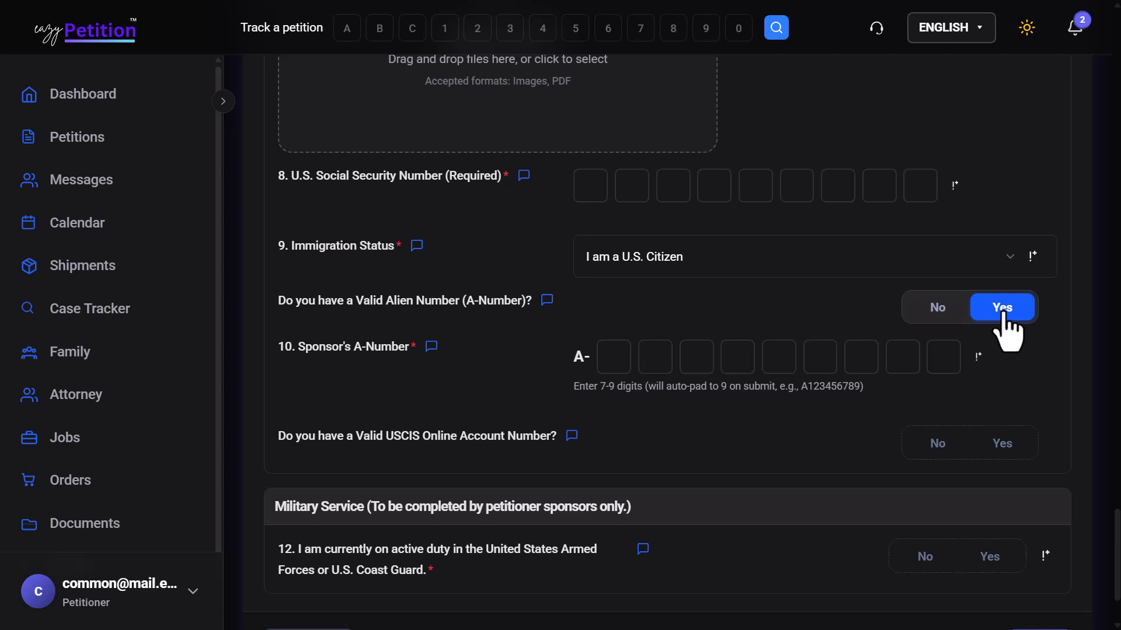
pyautogui.click(1007, 448)
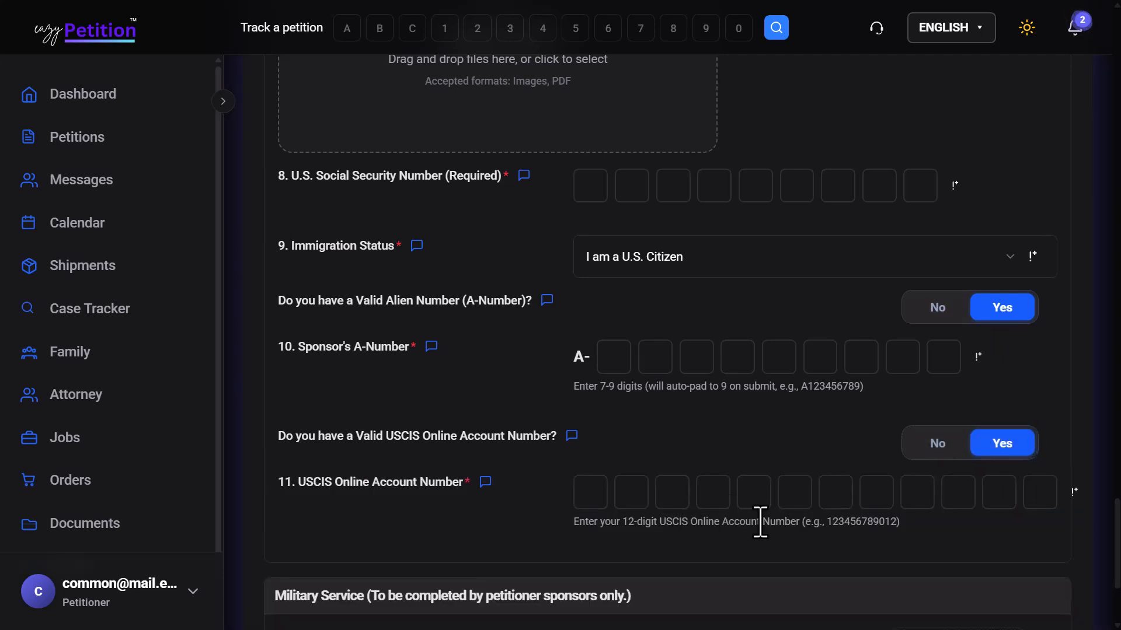
# Answer the active military duty question in item 12, trying Yes and settling on No, and continue to Part 3
pyautogui.scroll(-3, 760, 523)
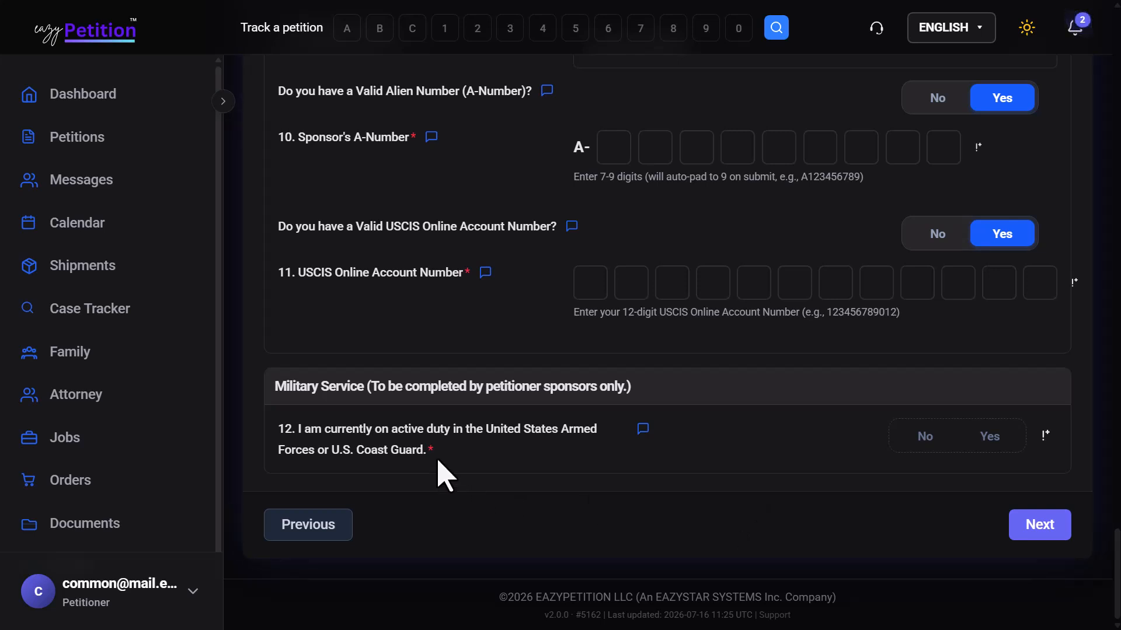
pyautogui.click(988, 437)
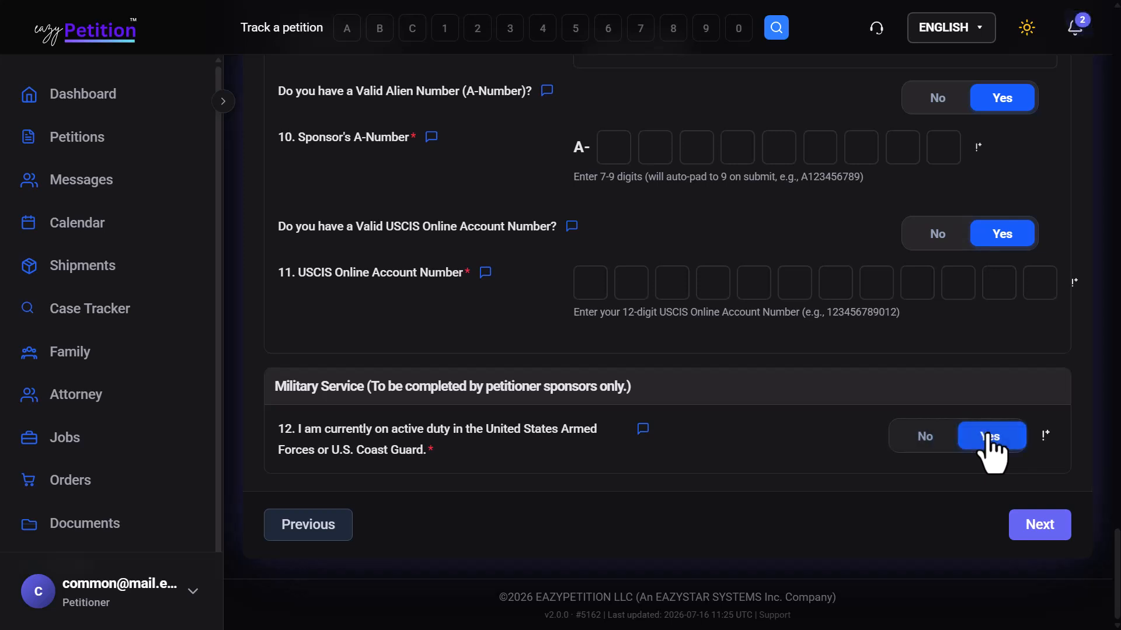
pyautogui.click(933, 443)
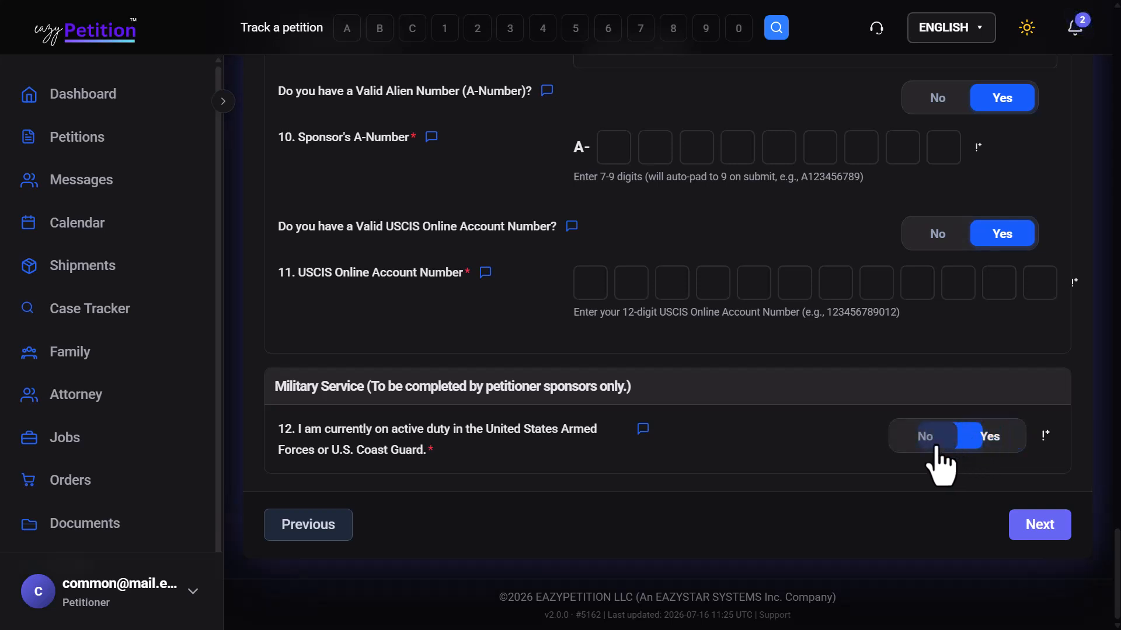
pyautogui.click(1045, 524)
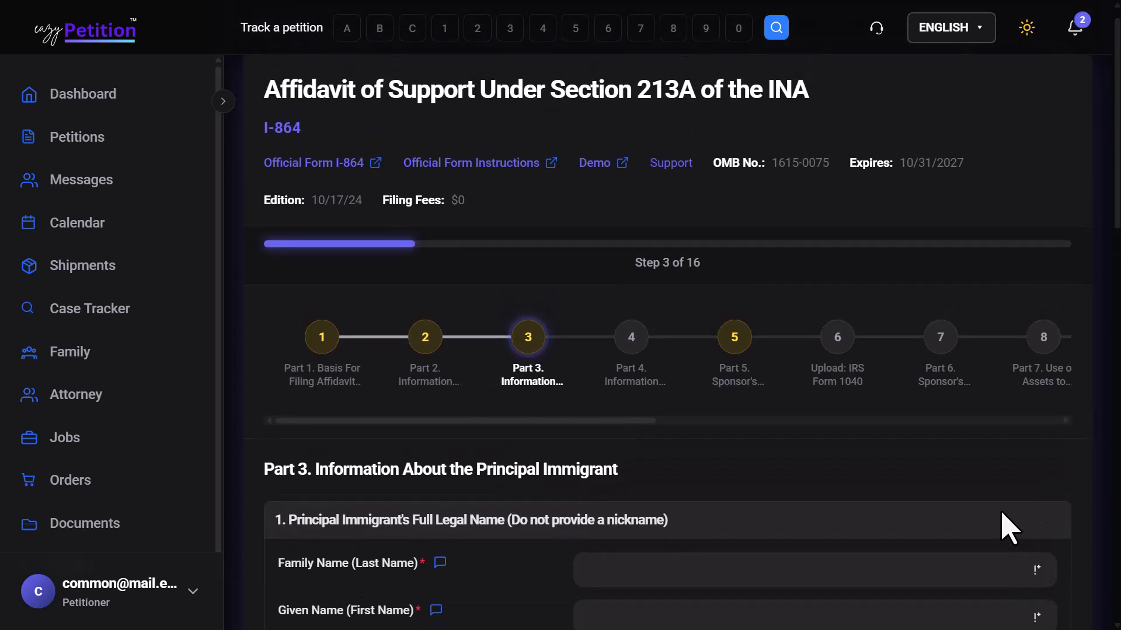
# Look through the principal immigrant's name, mailing address and other information fields in Part 3 and proceed to Part 4
pyautogui.scroll(-4, 829, 473)
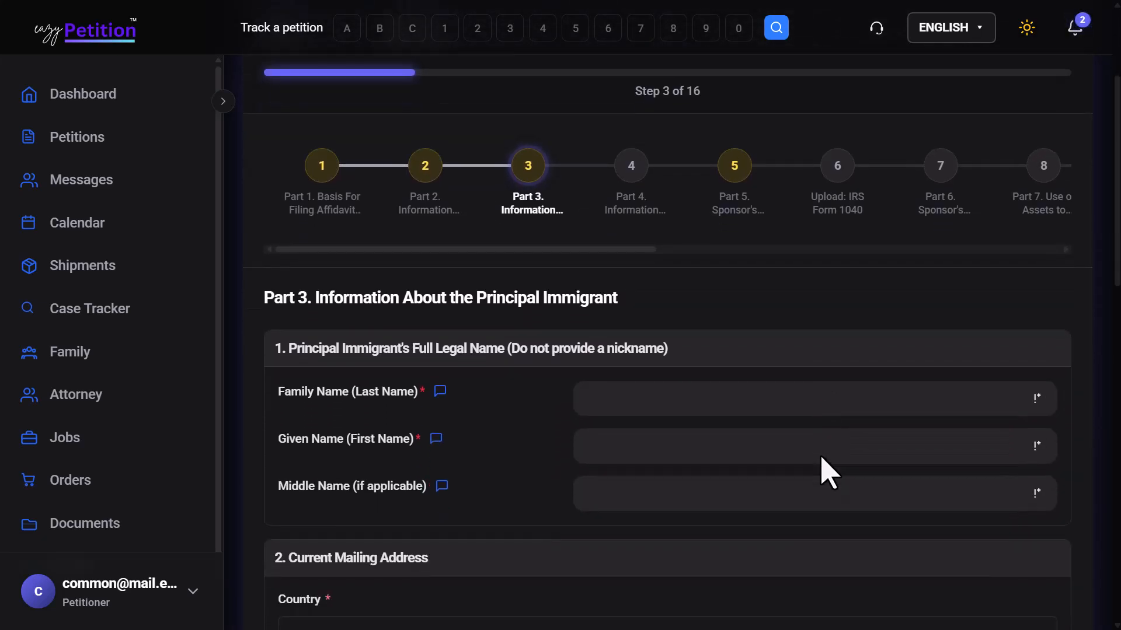
pyautogui.click(821, 459)
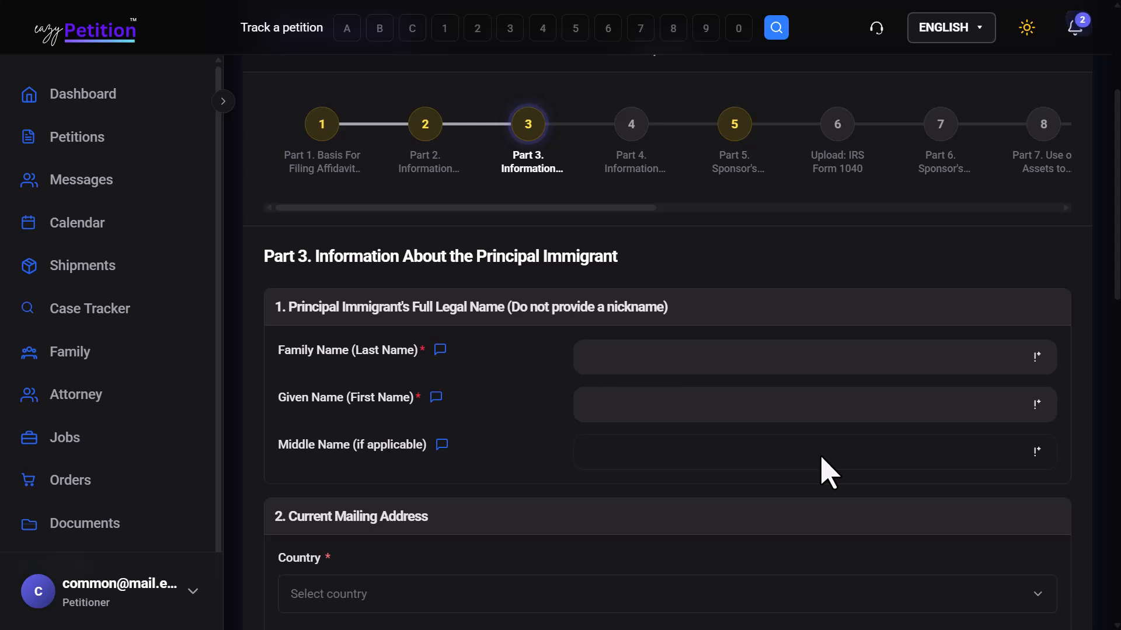
pyautogui.click(500, 439)
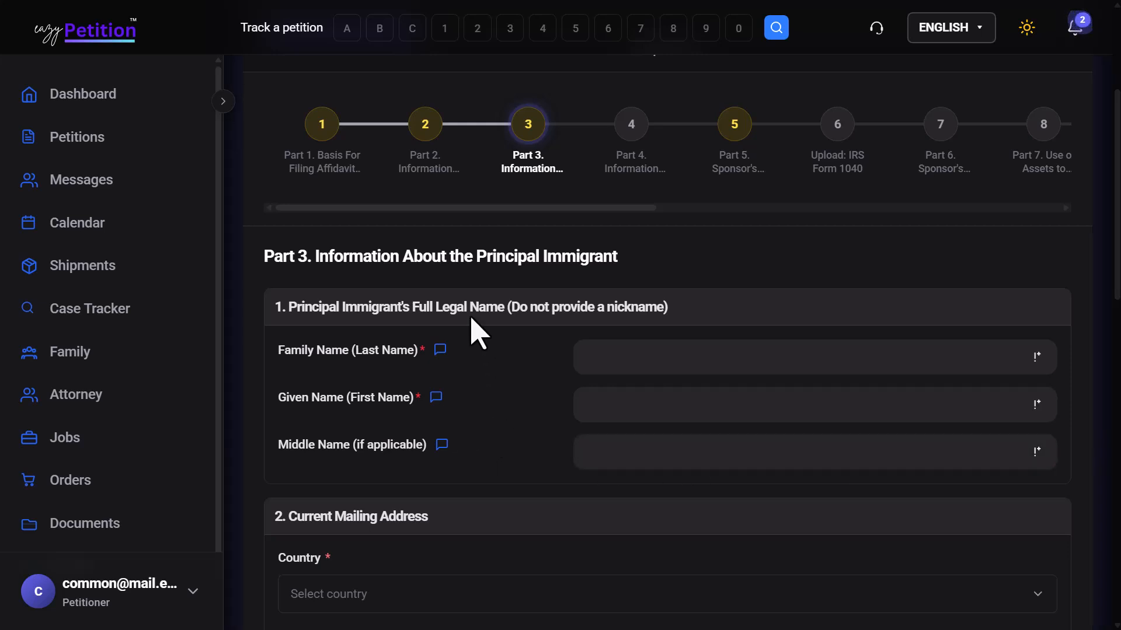
pyautogui.scroll(-8, 501, 463)
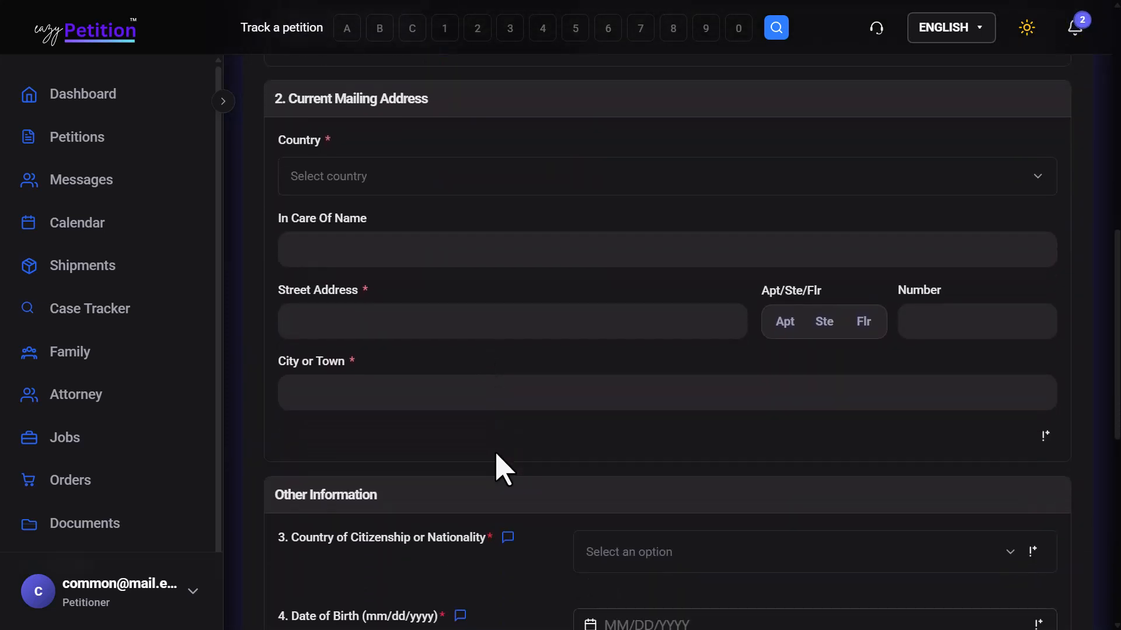
pyautogui.scroll(-4, 500, 463)
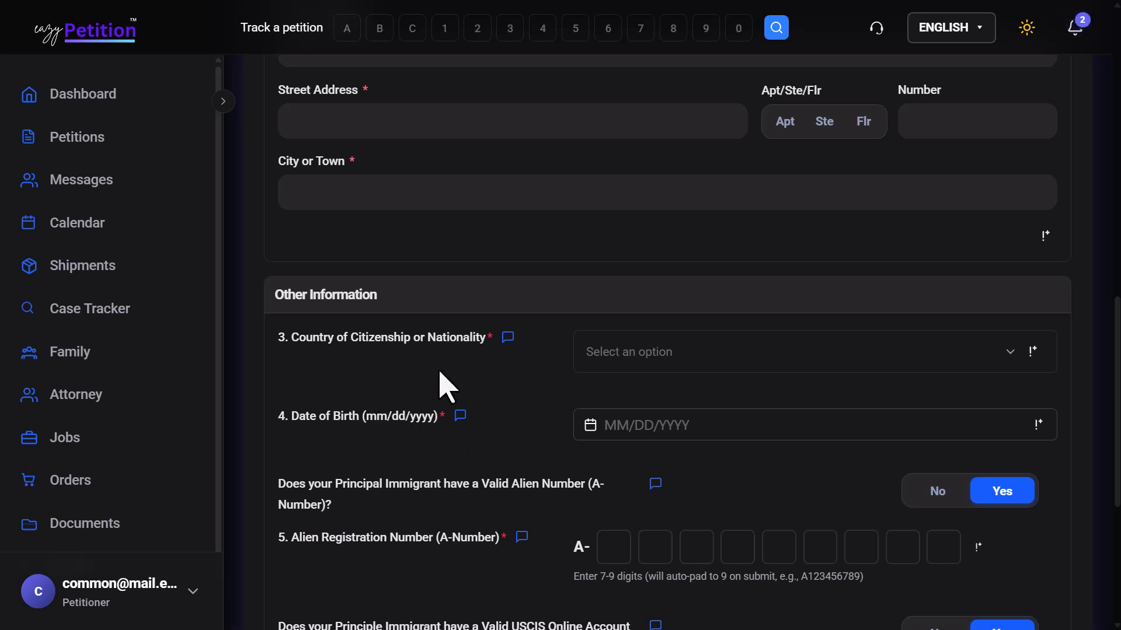
pyautogui.scroll(-2, 479, 446)
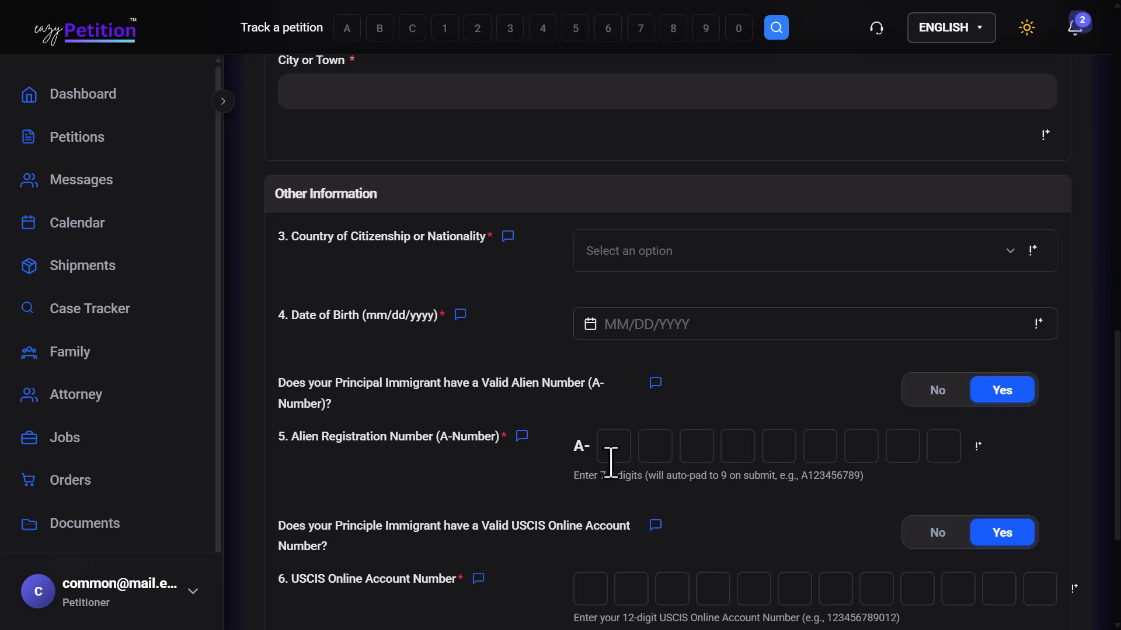
pyautogui.scroll(-3, 610, 463)
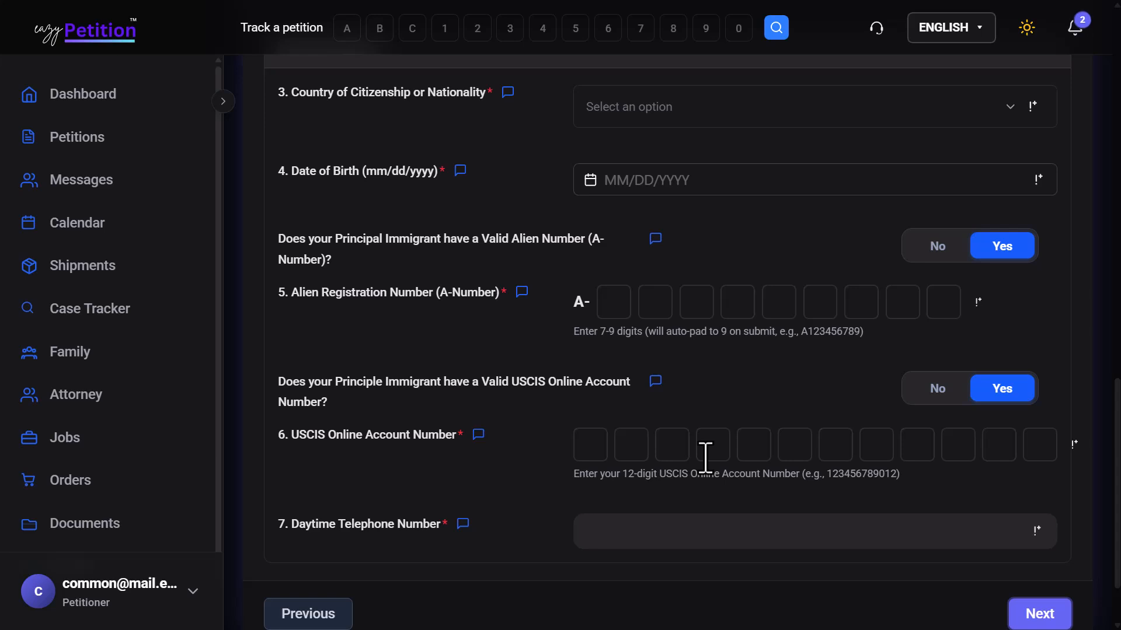
pyautogui.click(1019, 619)
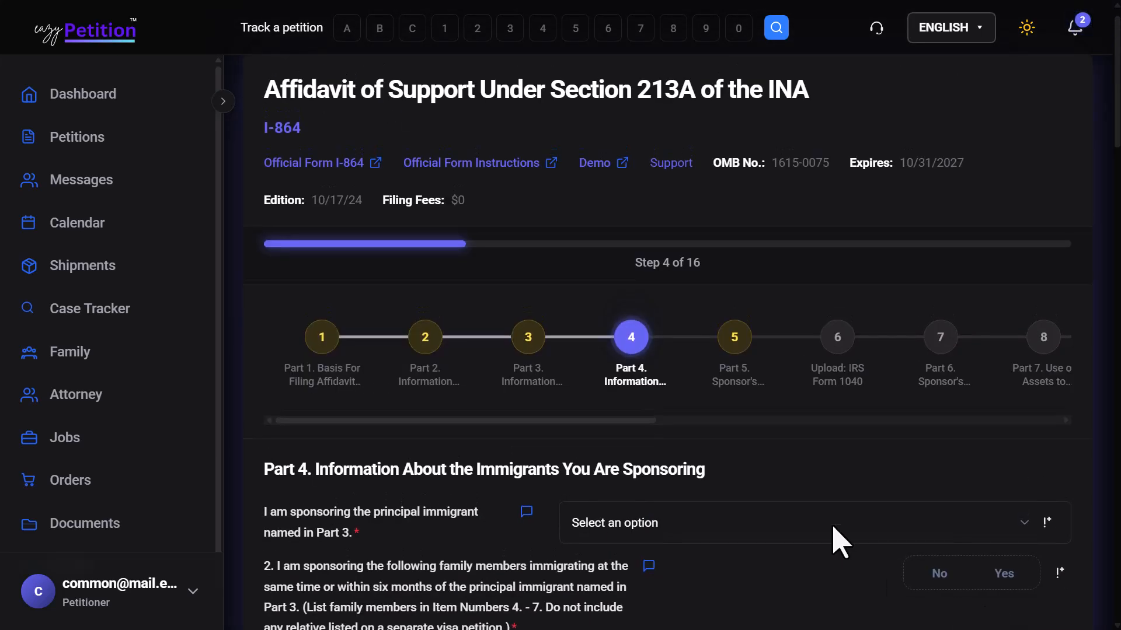
# Answer Yes to sponsoring the principal immigrant named in Part 3 and check the alternative answer for that question
pyautogui.scroll(-2, 832, 466)
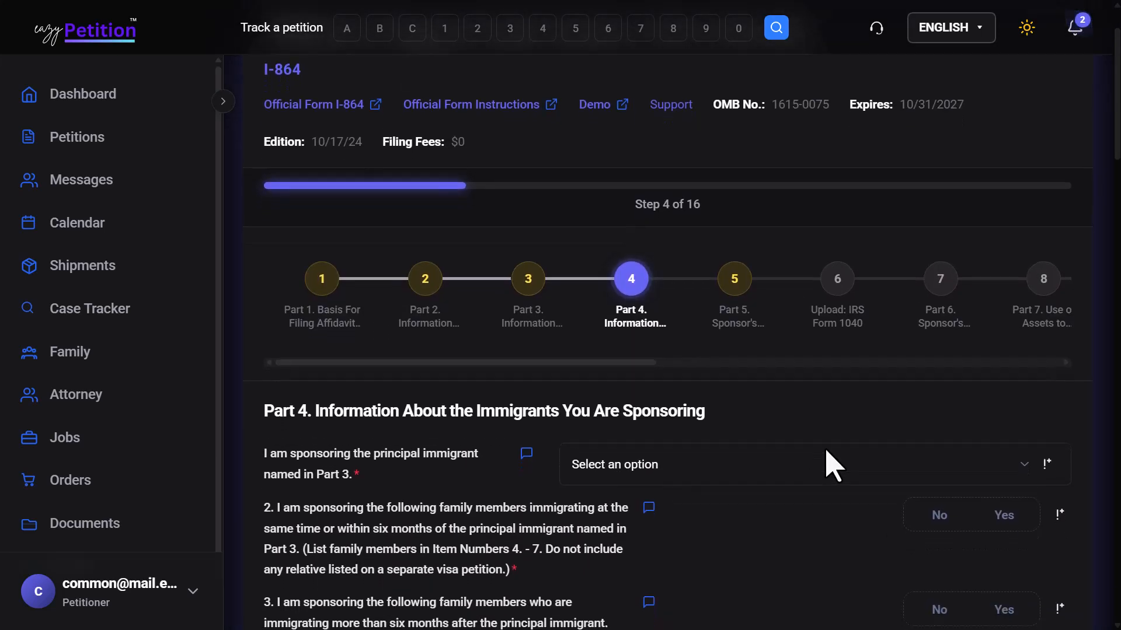
pyautogui.scroll(-2, 832, 465)
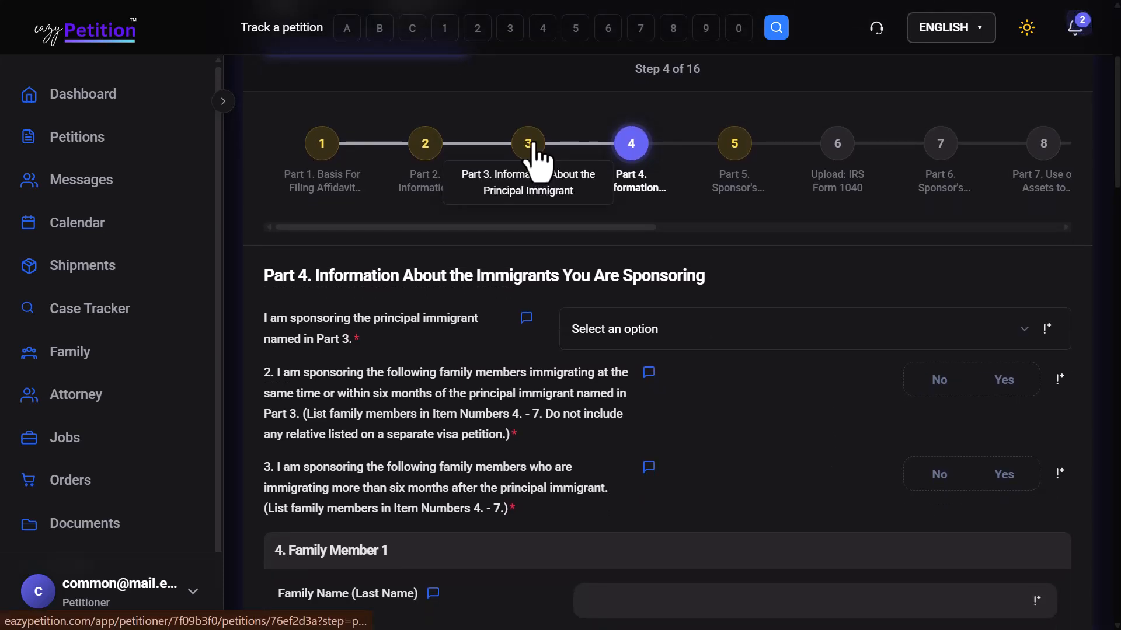
pyautogui.scroll(-1, 511, 368)
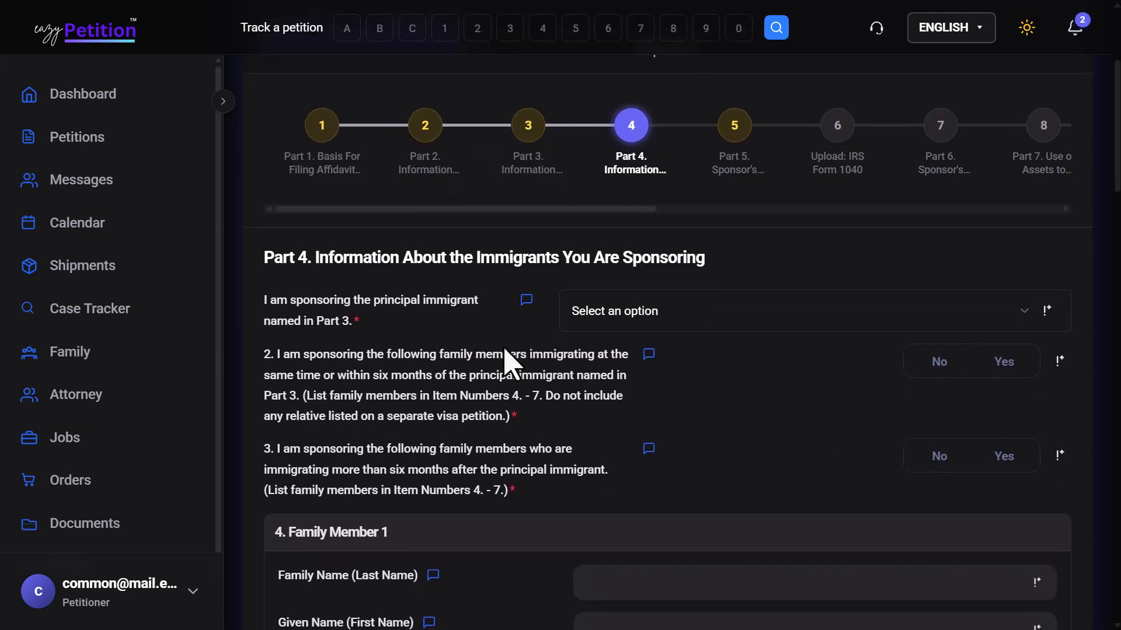
pyautogui.scroll(-1, 505, 351)
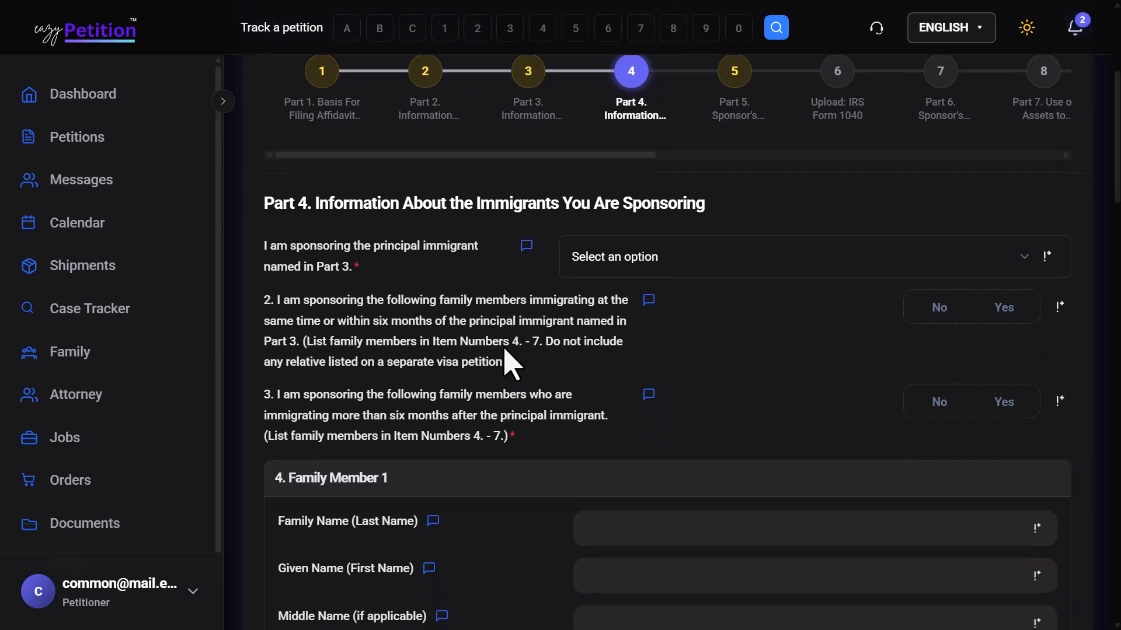
pyautogui.click(607, 262)
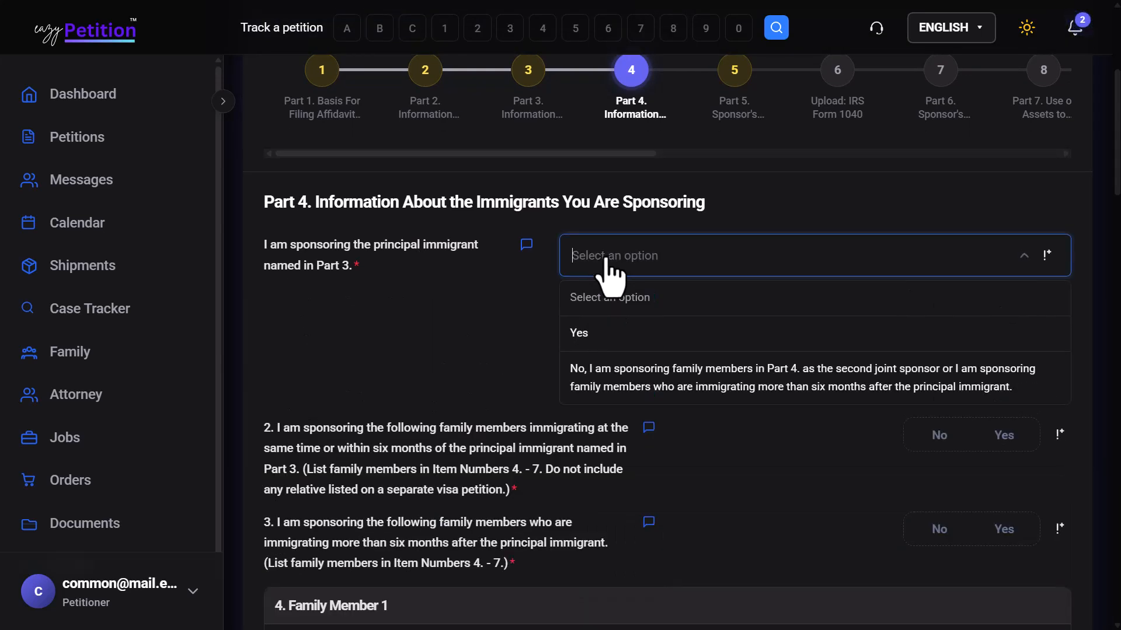
pyautogui.click(621, 349)
pyautogui.click(638, 263)
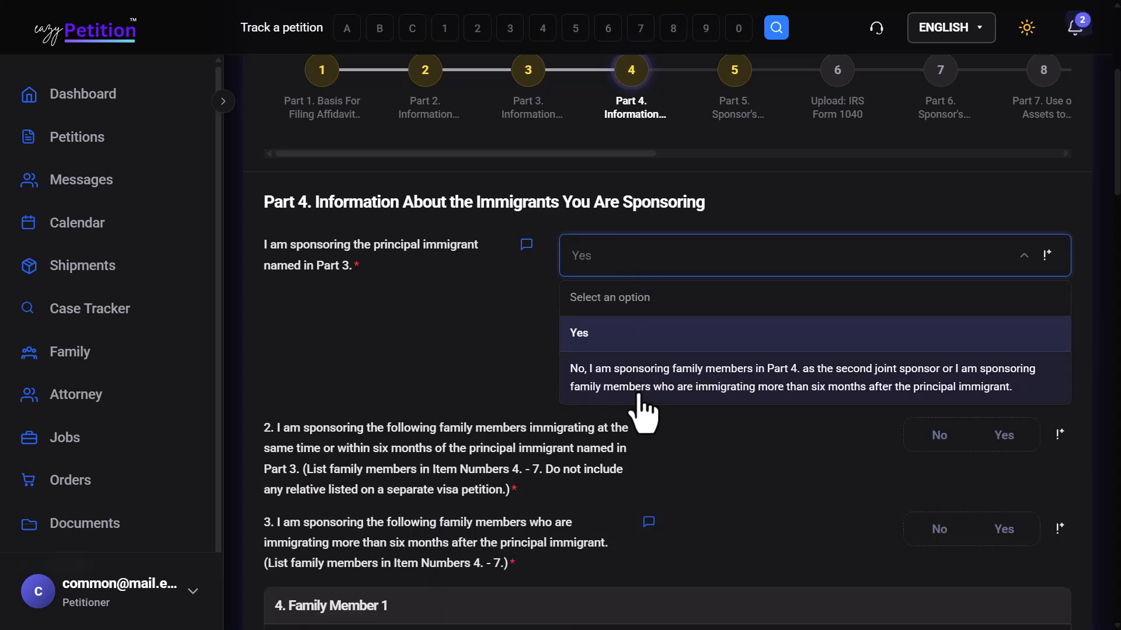
pyautogui.click(494, 344)
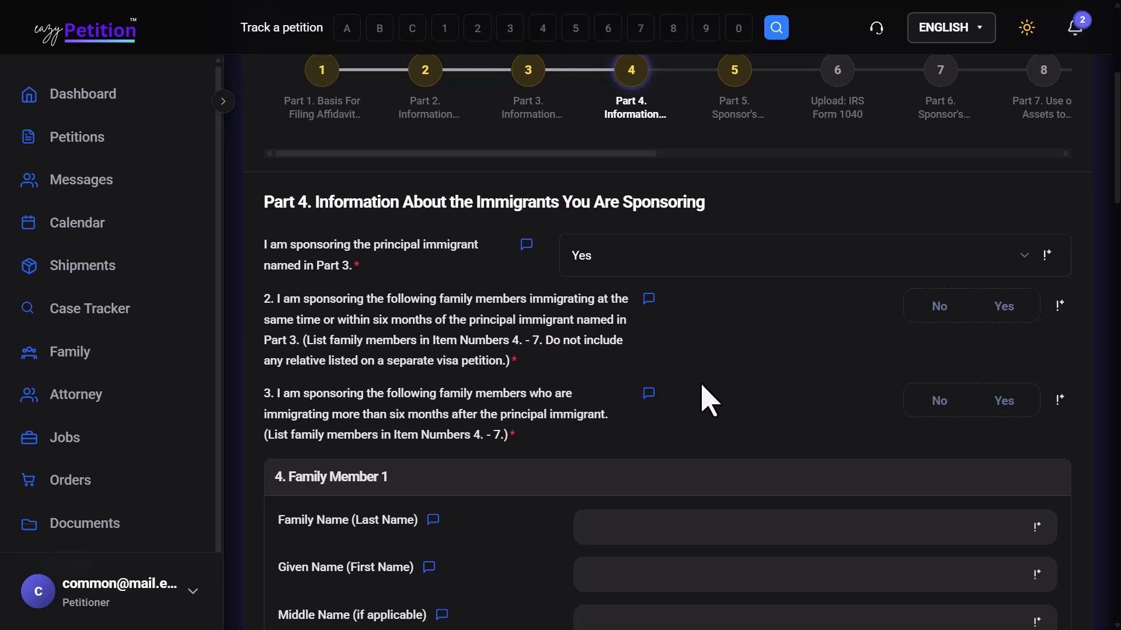
# Look through the family member sections of Part 4 and move on to the sponsored persons section in Part 5
pyautogui.scroll(-2, 708, 402)
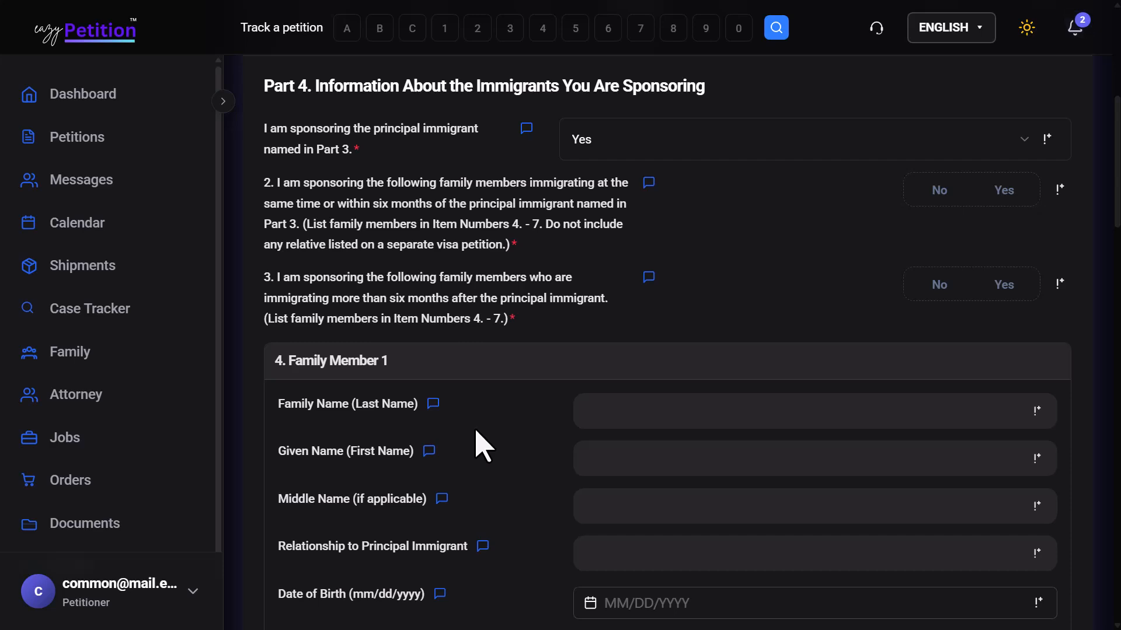
pyautogui.scroll(-15, 483, 447)
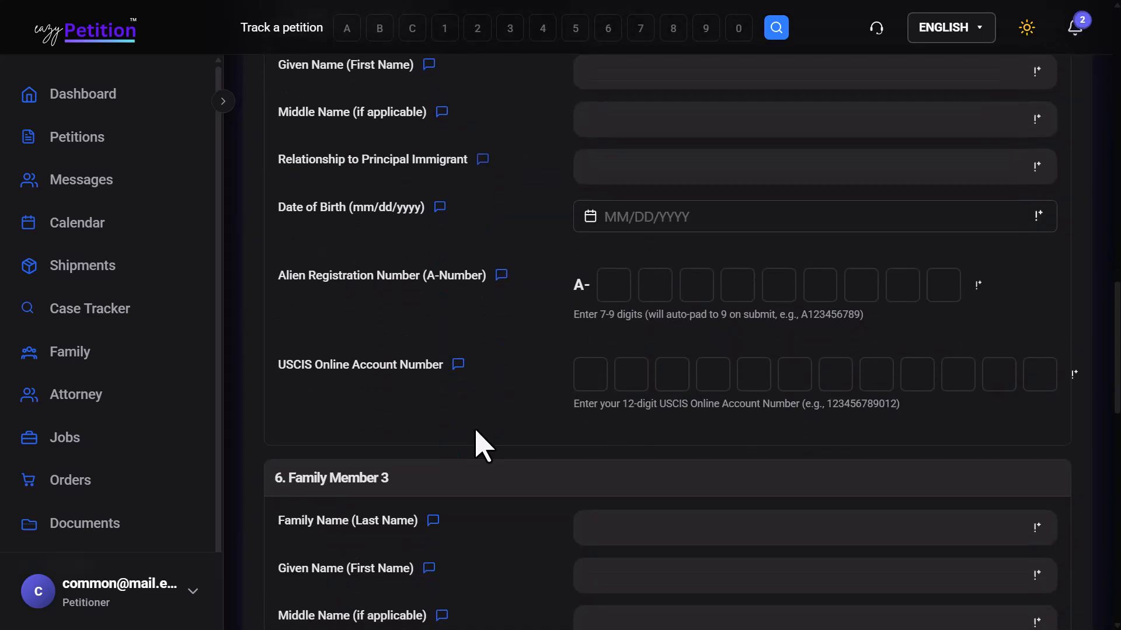
pyautogui.scroll(-6, 483, 447)
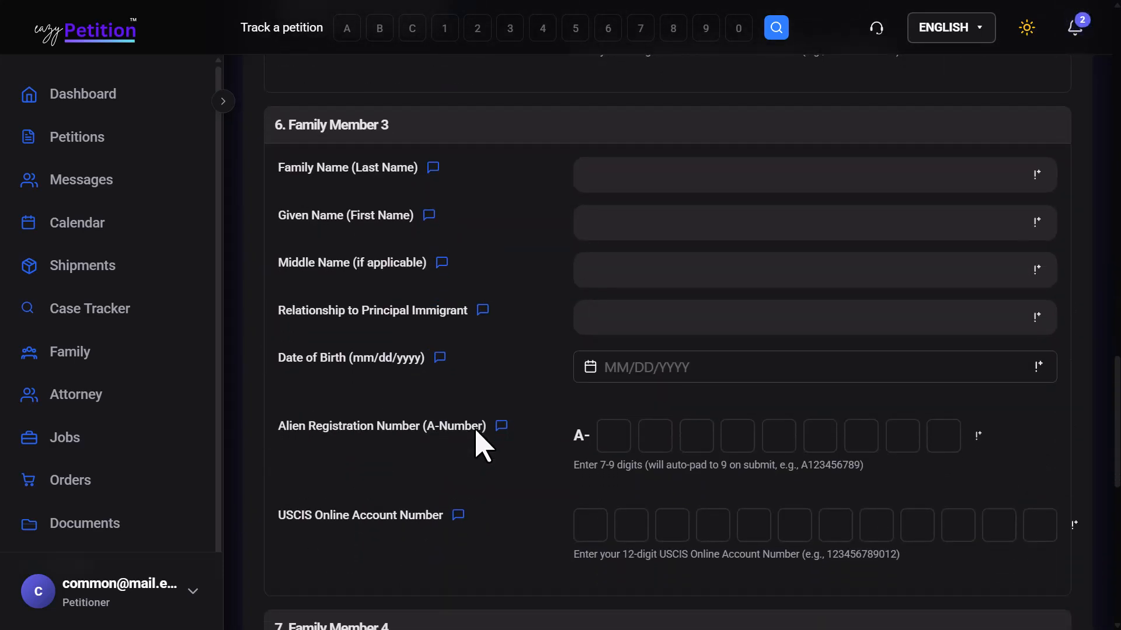
pyautogui.scroll(-11, 477, 434)
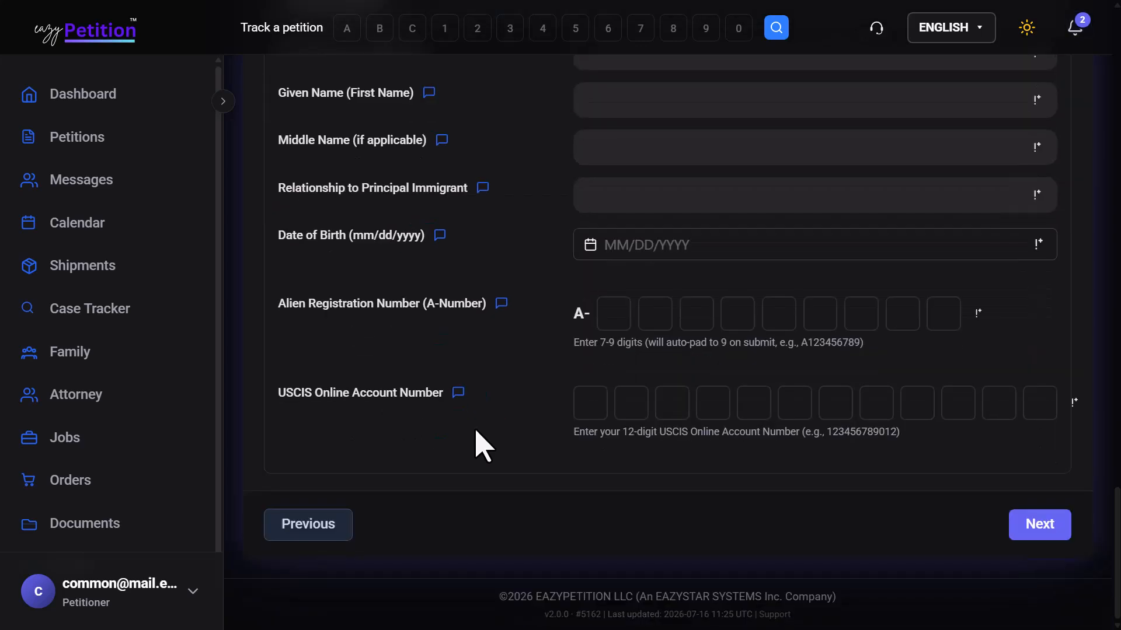
pyautogui.click(1042, 526)
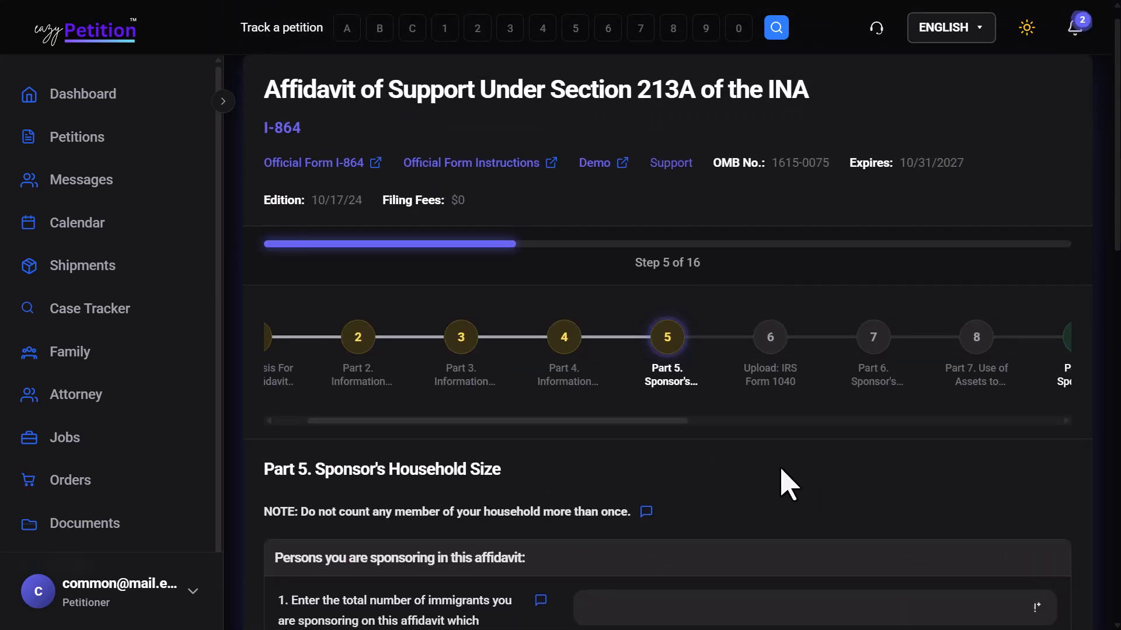
pyautogui.scroll(-2, 788, 484)
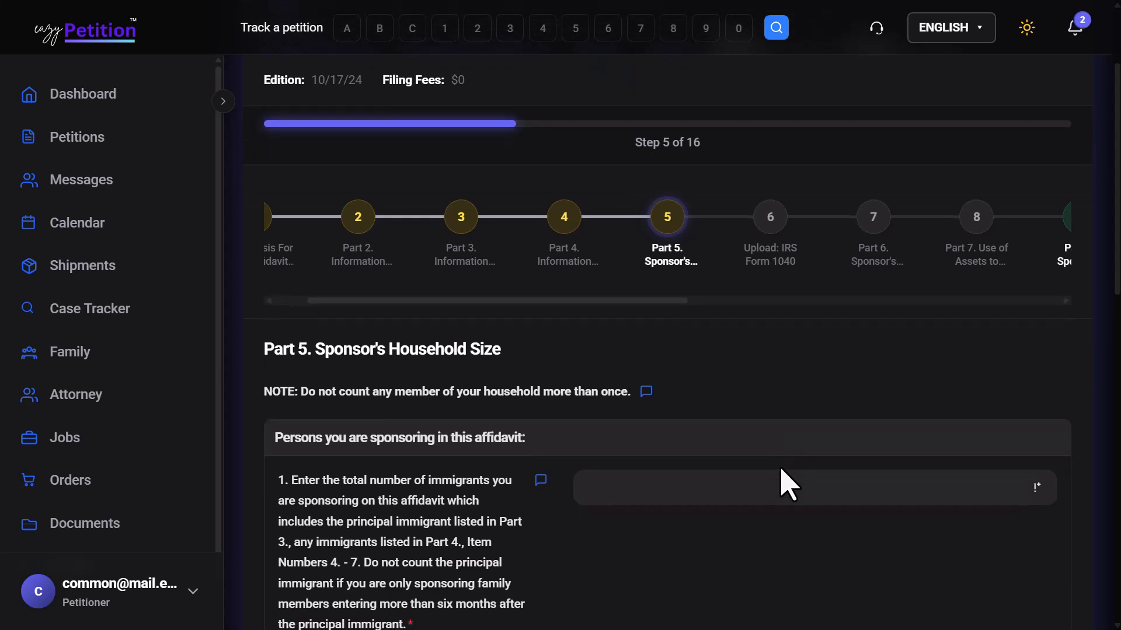
pyautogui.click(781, 469)
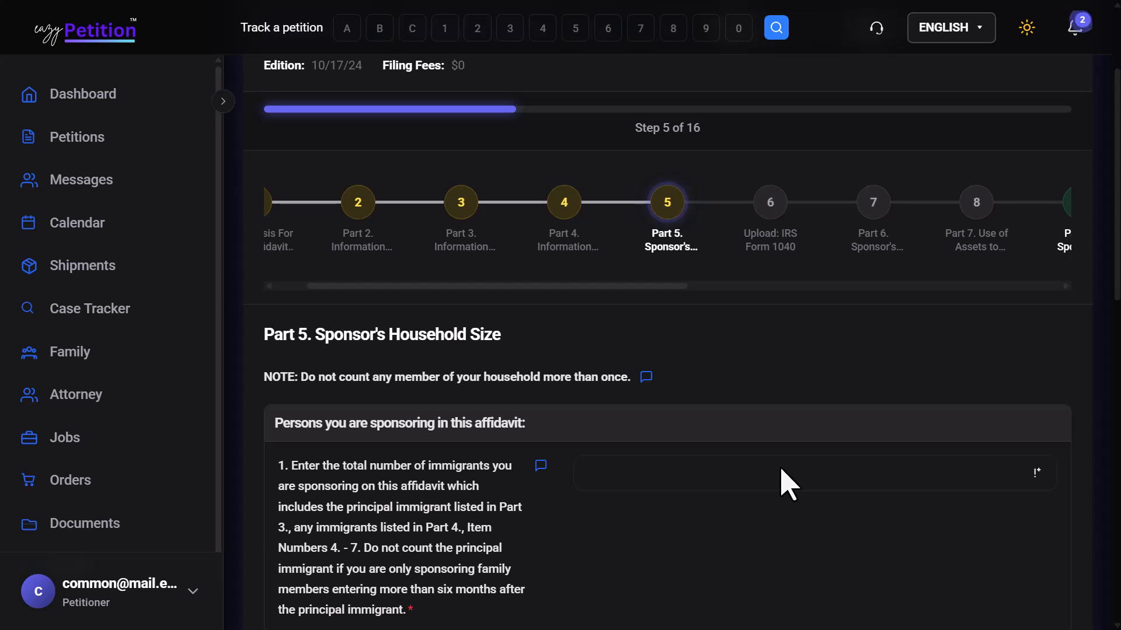
# Enter 4 as the total number of immigrants sponsored on this affidavit in item 1 of Part 5
pyautogui.scroll(-3, 788, 485)
pyautogui.click(638, 327)
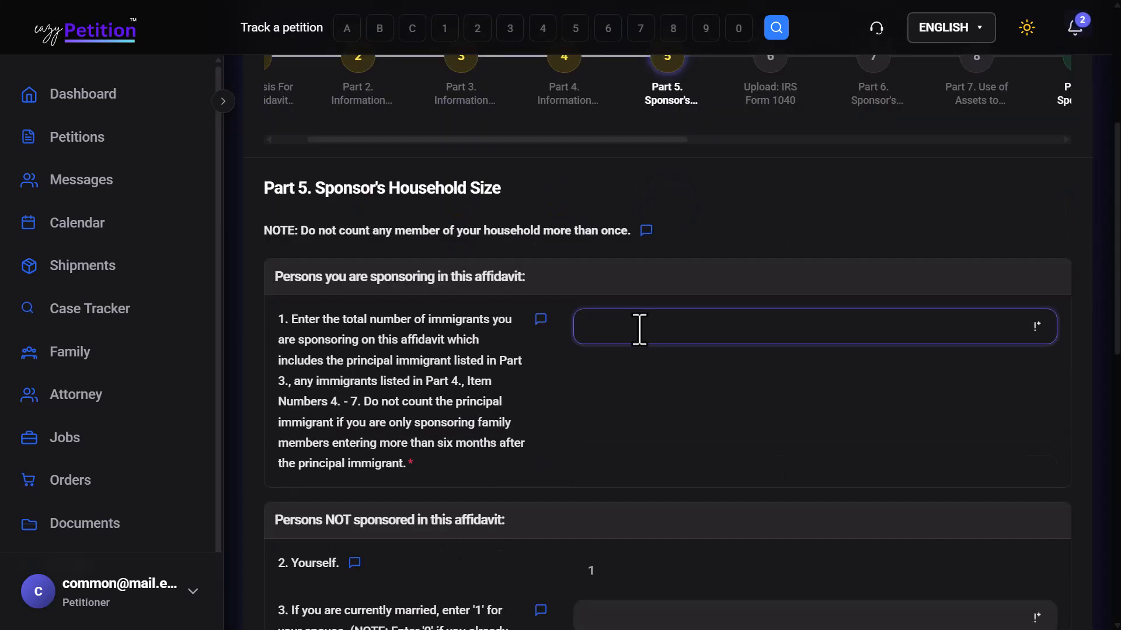
pyautogui.write('4')
pyautogui.click(663, 421)
# Look through the items on persons not sponsored in Part 5 and continue past the IRS Form 1040 upload to Part 6
pyautogui.scroll(-1, 664, 421)
pyautogui.scroll(-2, 658, 409)
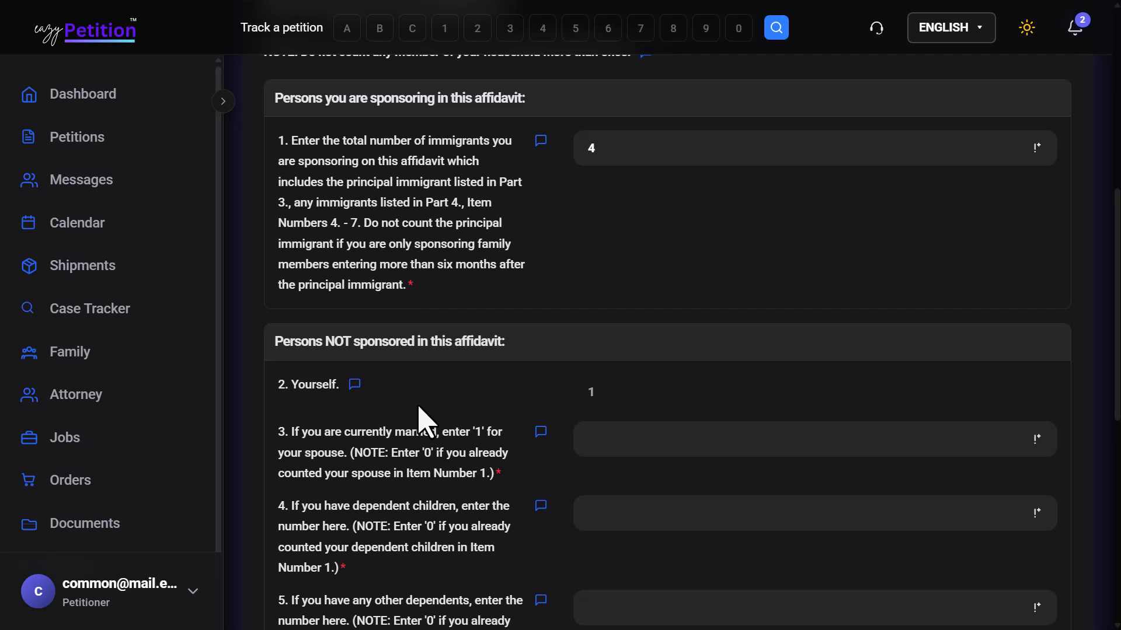
pyautogui.scroll(-2, 420, 408)
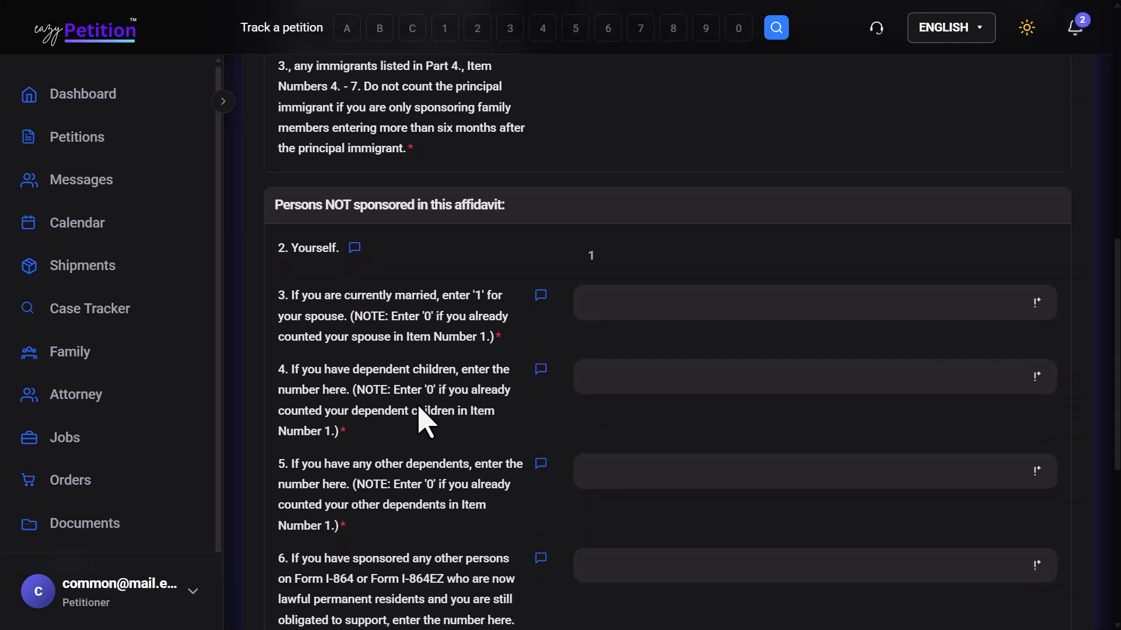
pyautogui.scroll(-2, 419, 409)
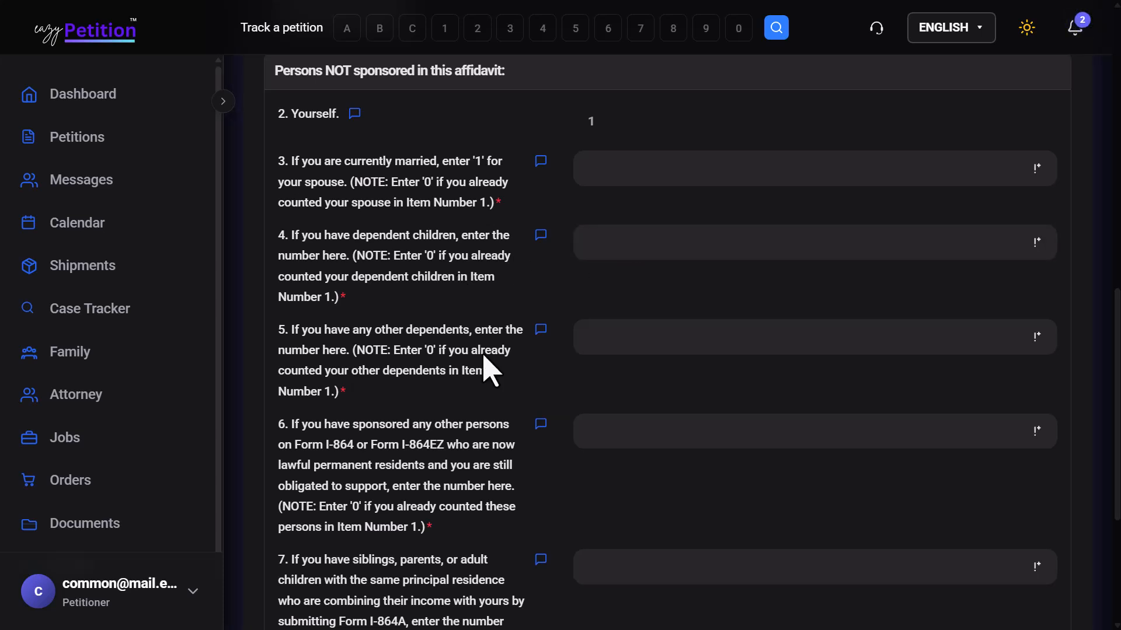
pyautogui.scroll(-5, 571, 496)
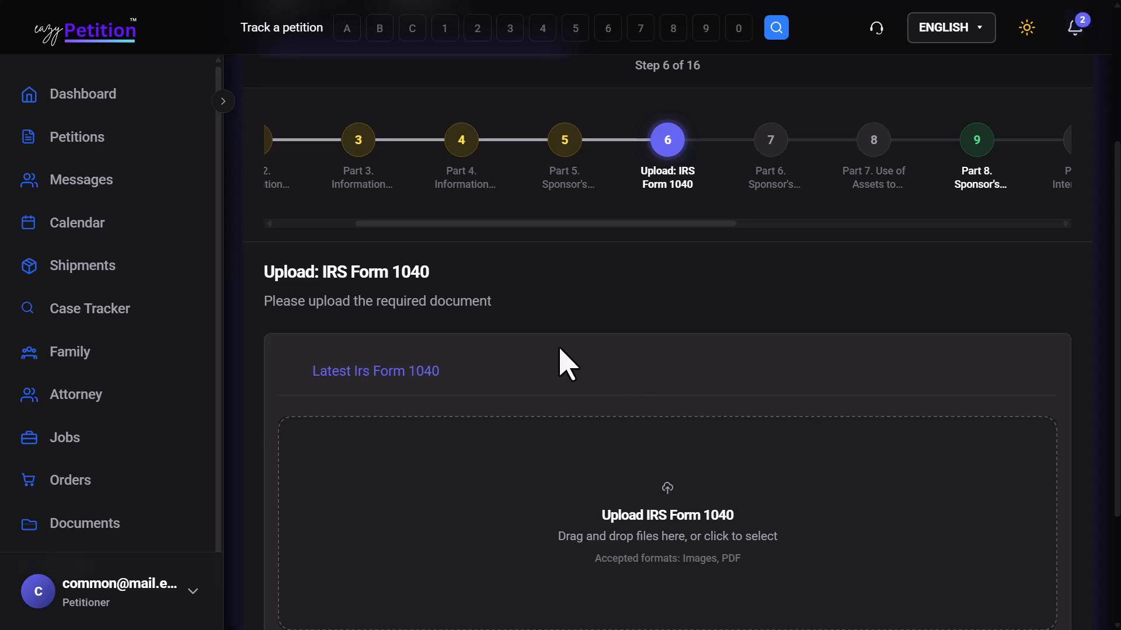
pyautogui.scroll(-2, 627, 304)
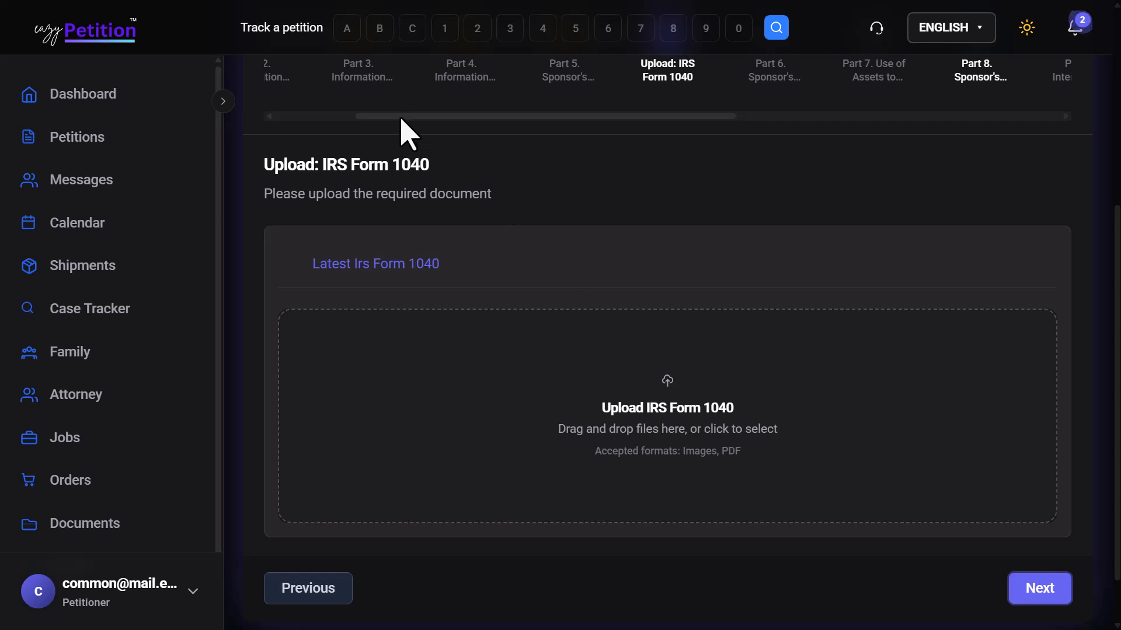
pyautogui.click(1038, 589)
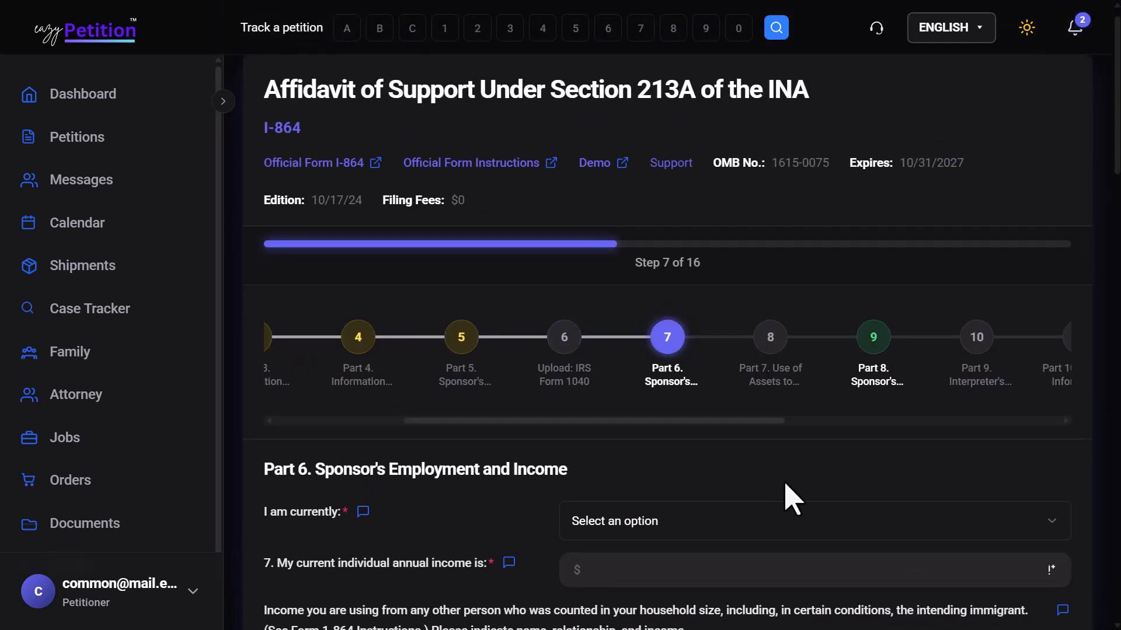
# Set the sponsor's current employment status in Part 6 to "1. Employed as a/an"
pyautogui.scroll(-3, 791, 496)
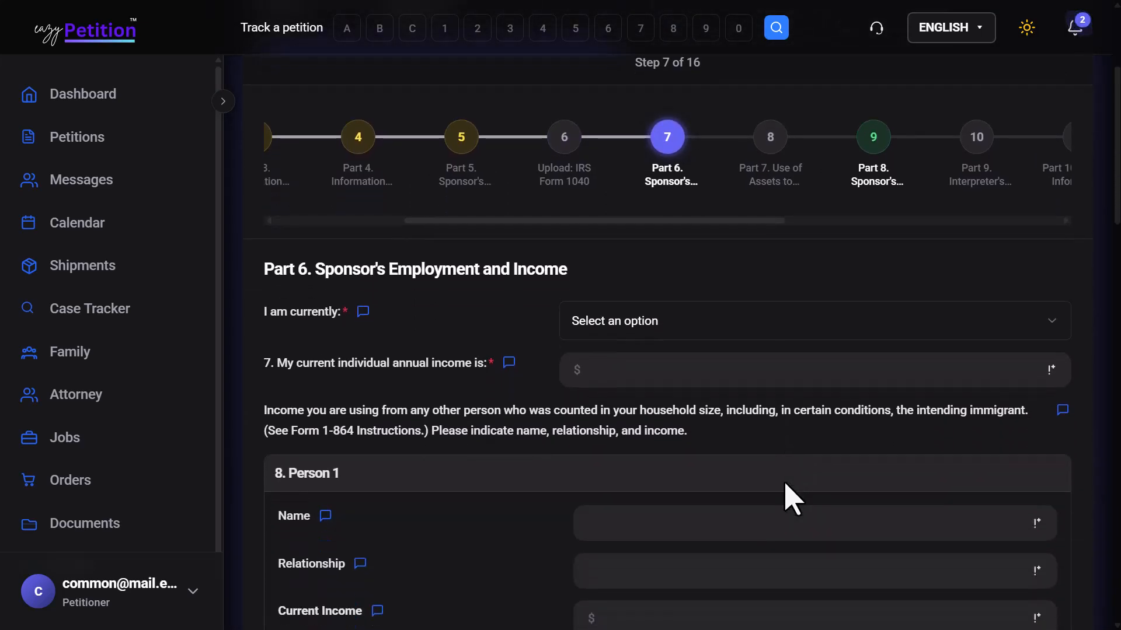
pyautogui.click(694, 334)
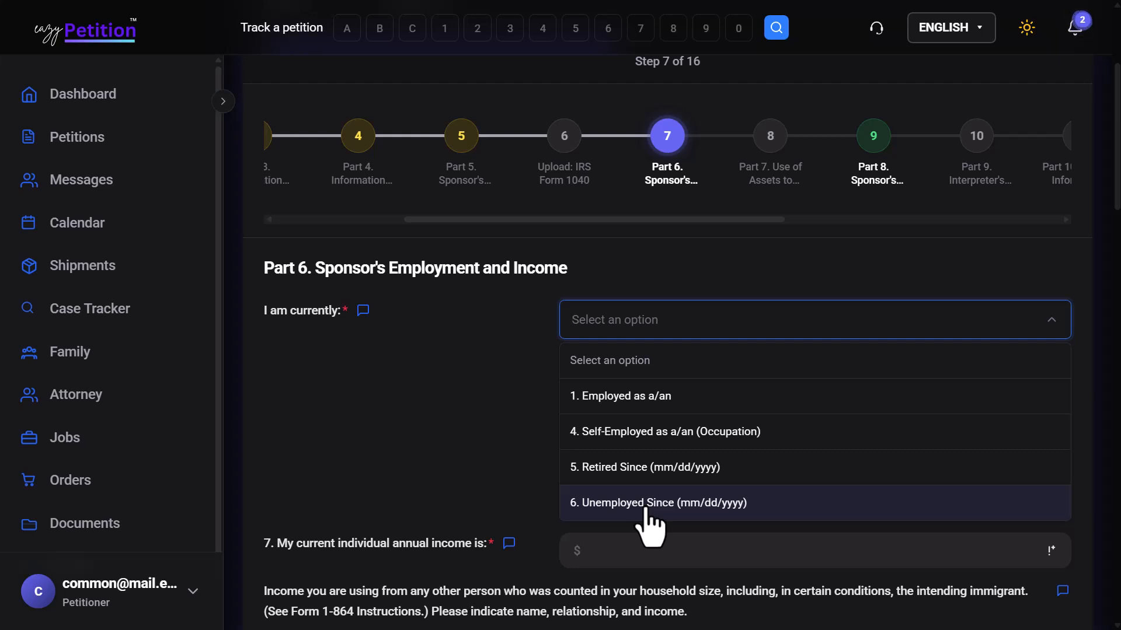
pyautogui.click(659, 397)
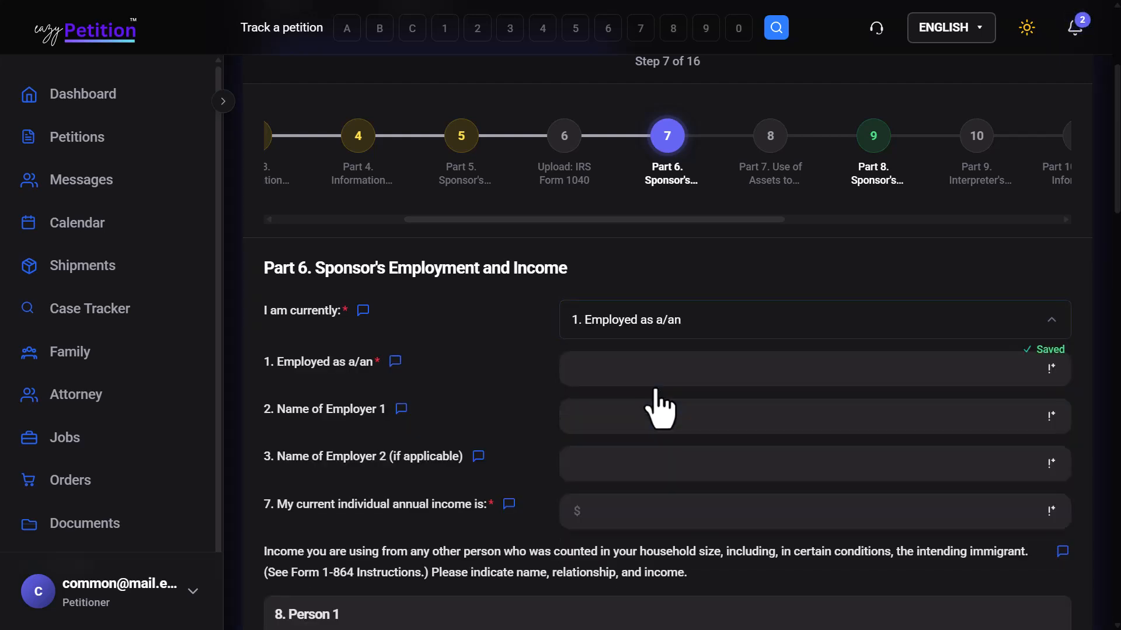
pyautogui.scroll(-1, 659, 408)
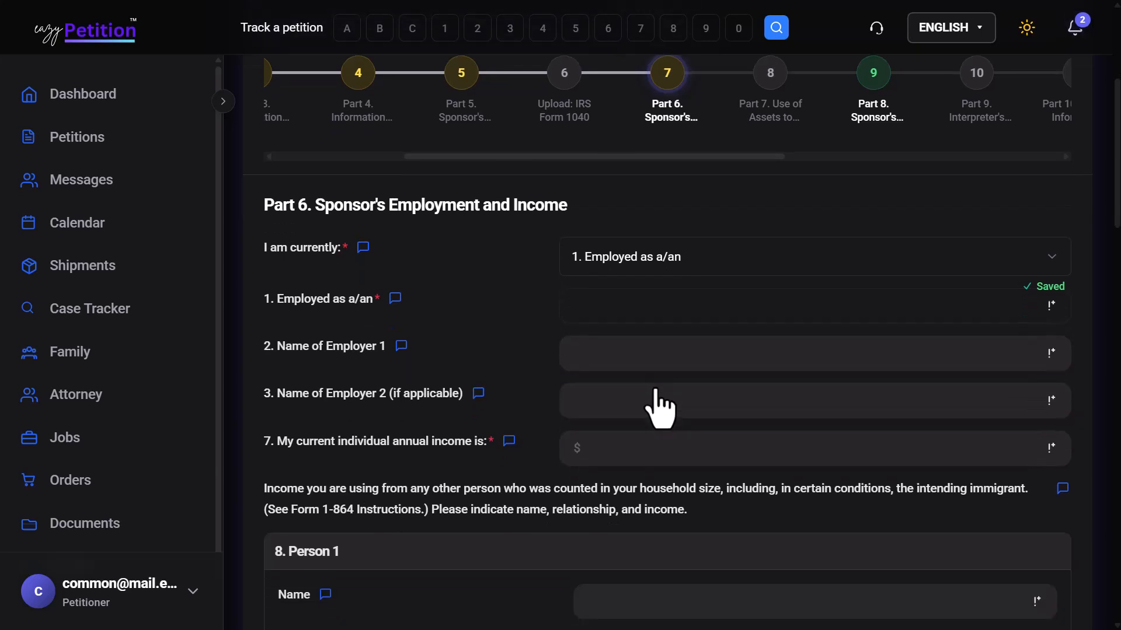
pyautogui.click(602, 304)
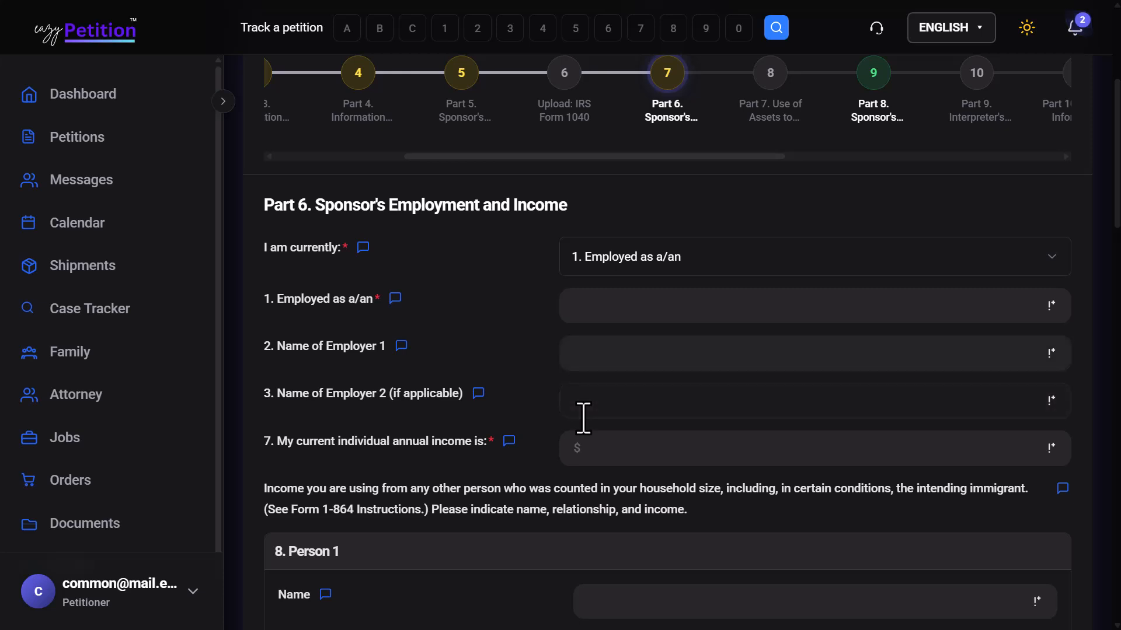
# Look through the rest of Part 6, covering annual income, Persons 1 to 4, the remarks and the federal tax return information
pyautogui.scroll(-1, 584, 418)
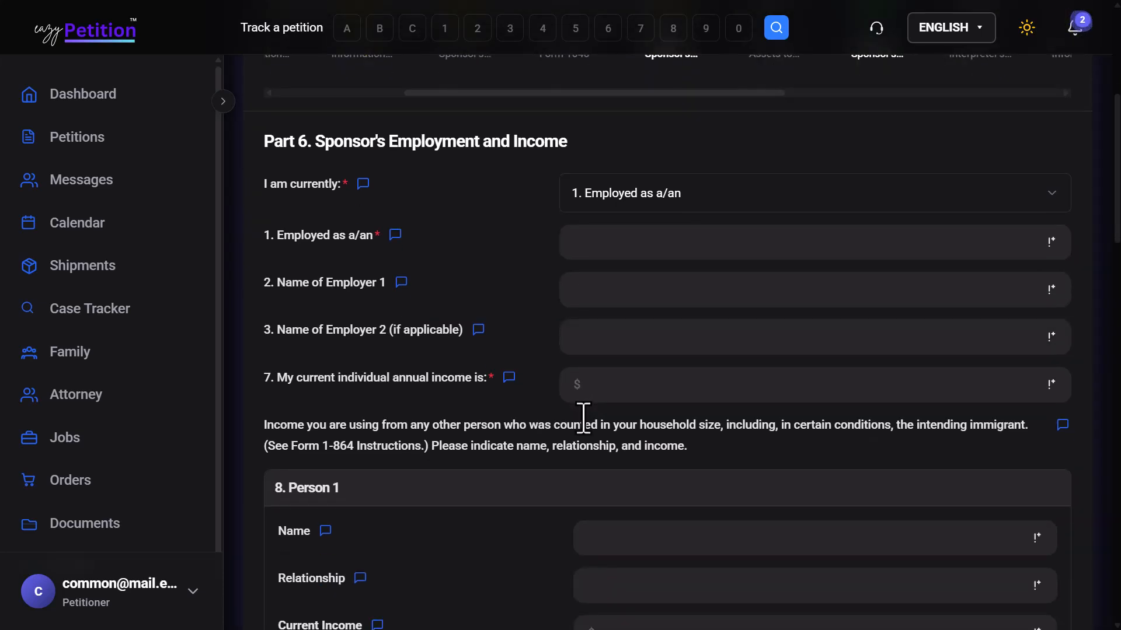
pyautogui.scroll(-3, 584, 418)
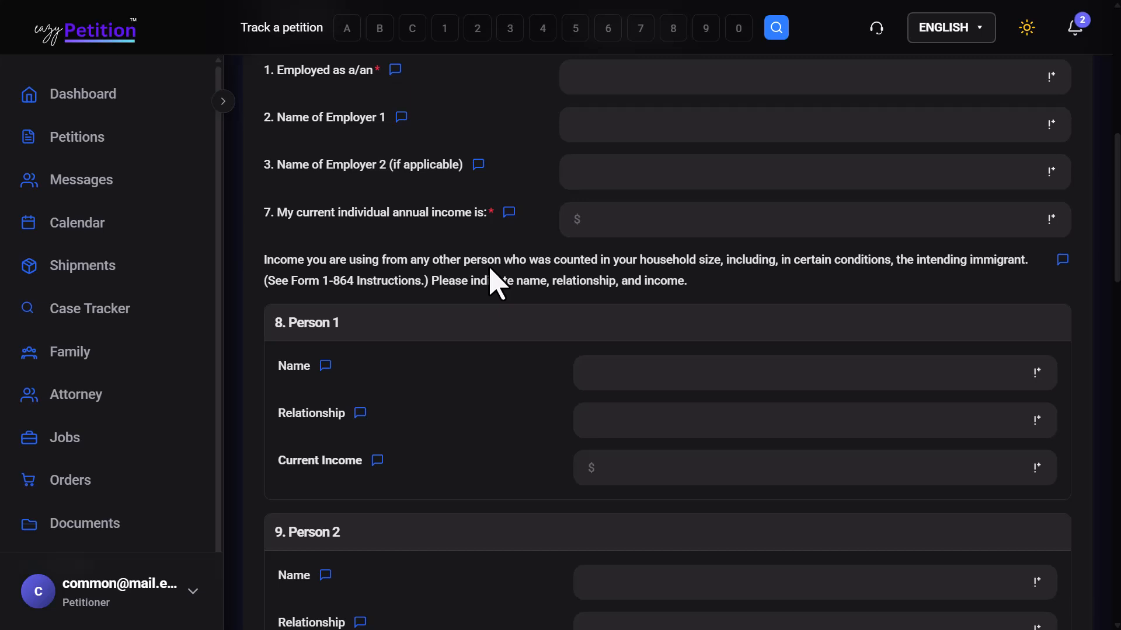
pyautogui.scroll(-4, 531, 370)
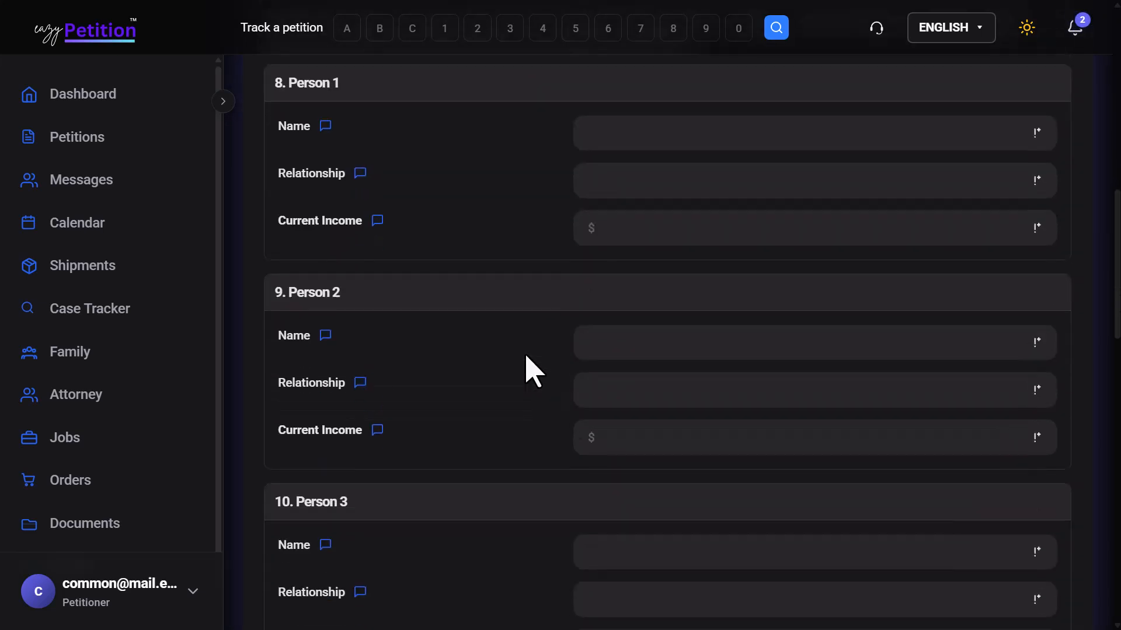
pyautogui.scroll(-5, 531, 371)
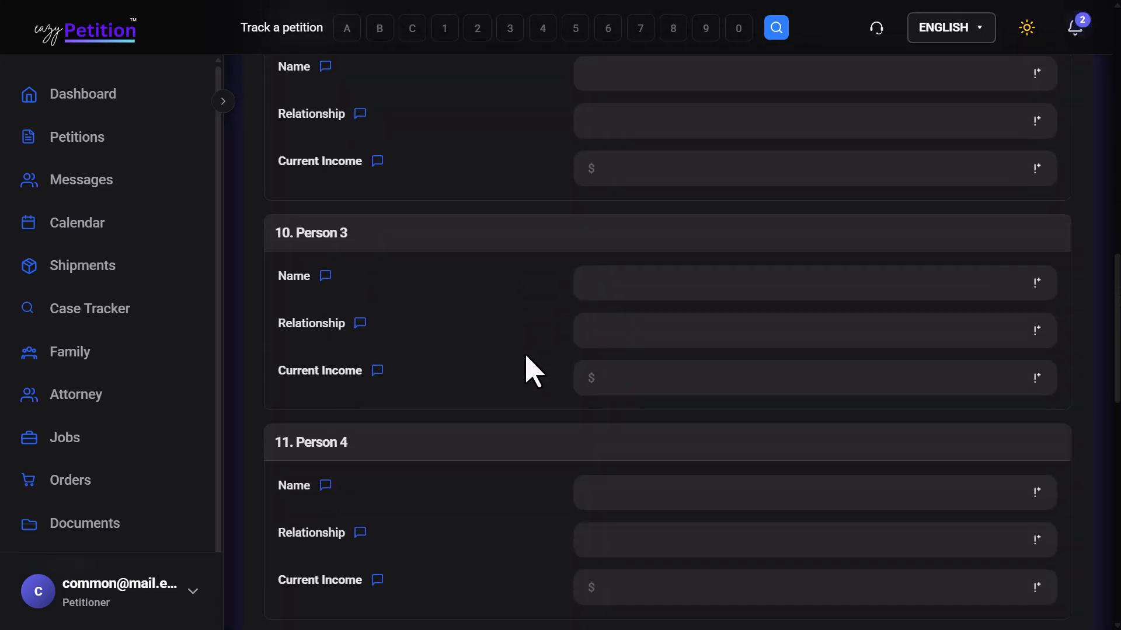
pyautogui.scroll(-8, 531, 371)
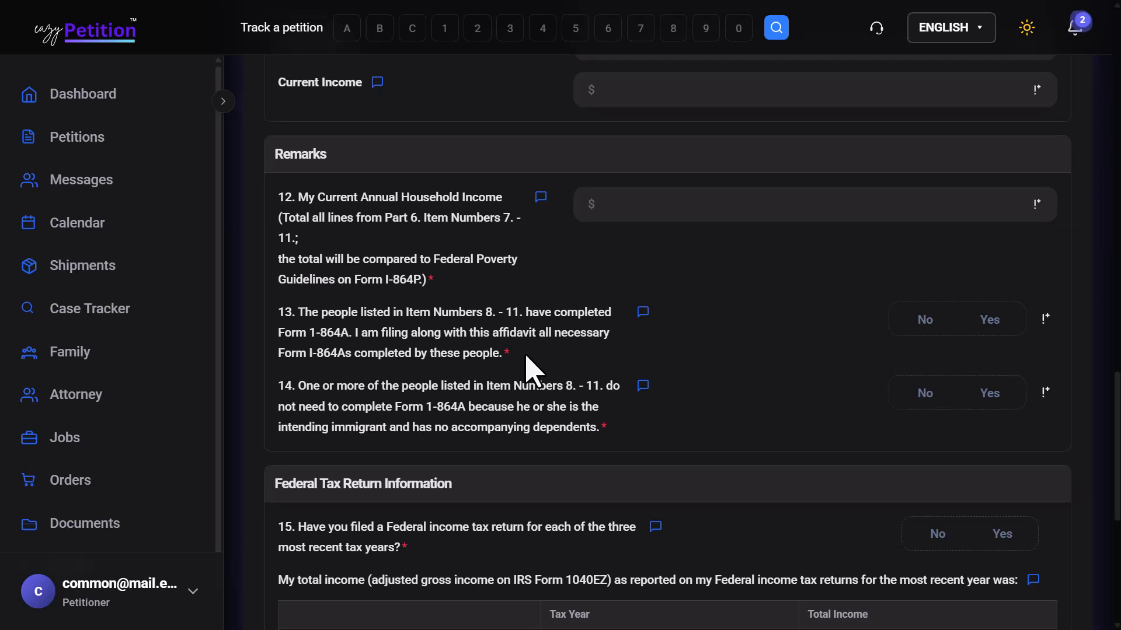
pyautogui.scroll(-4, 531, 370)
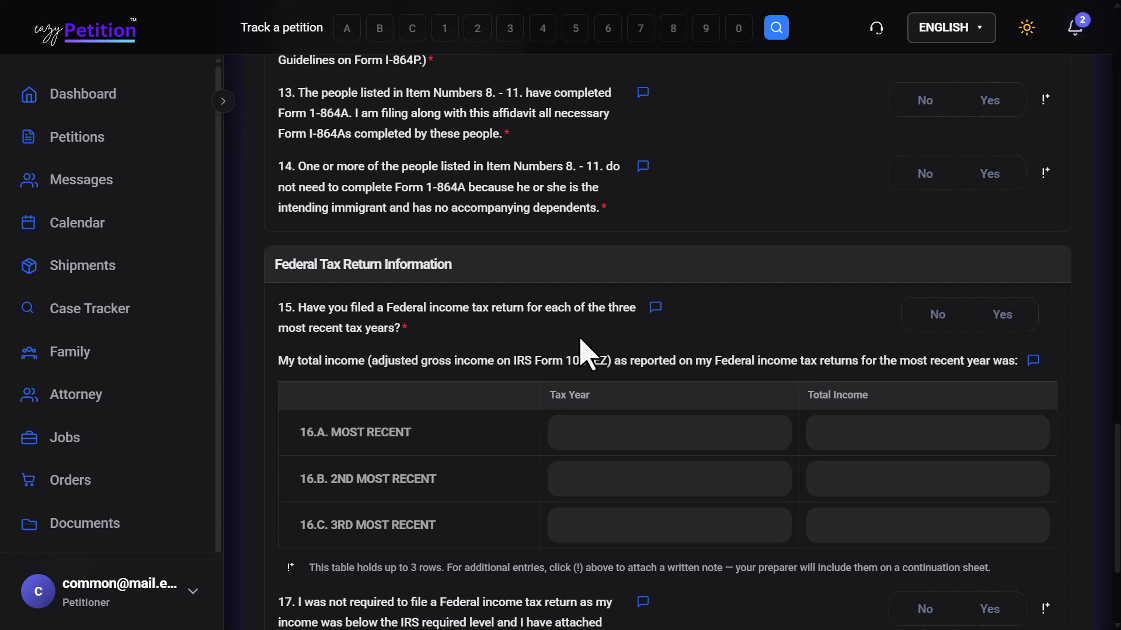
pyautogui.scroll(-2, 586, 352)
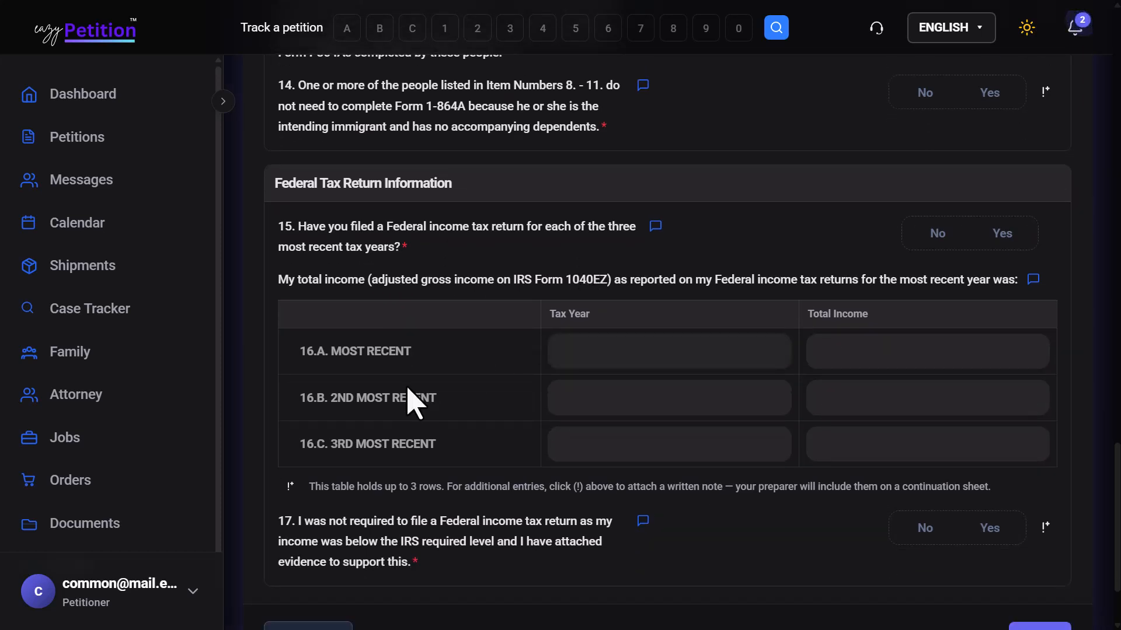
pyautogui.scroll(-2, 407, 398)
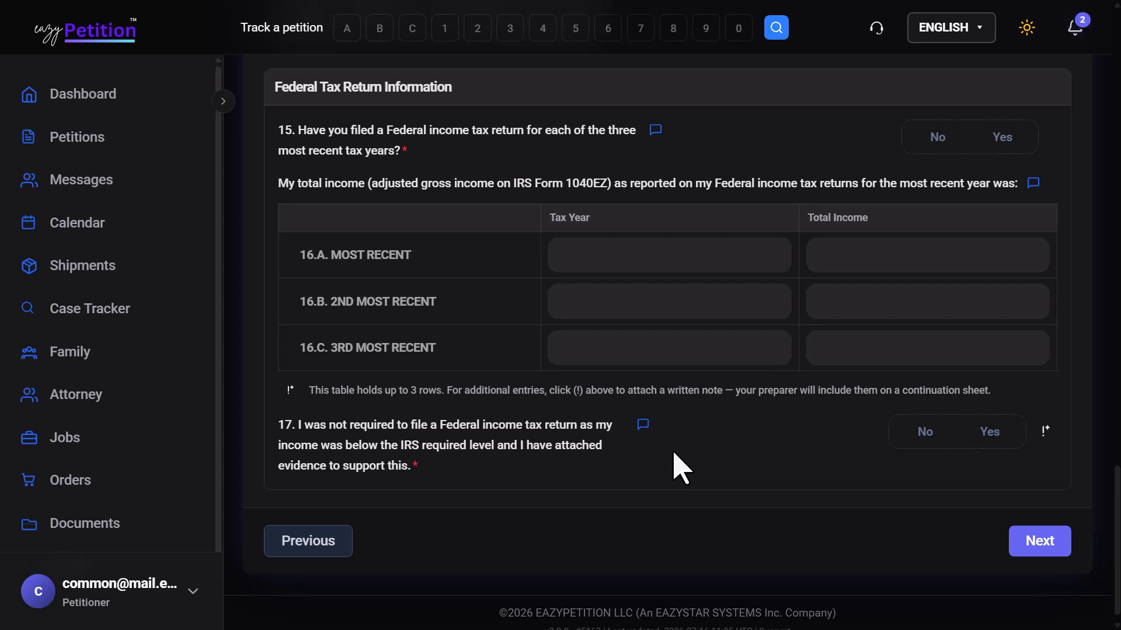
# Answer item 17 about not being required to file a tax return, trying Yes and settling on No, and continue to Part 7
pyautogui.click(988, 435)
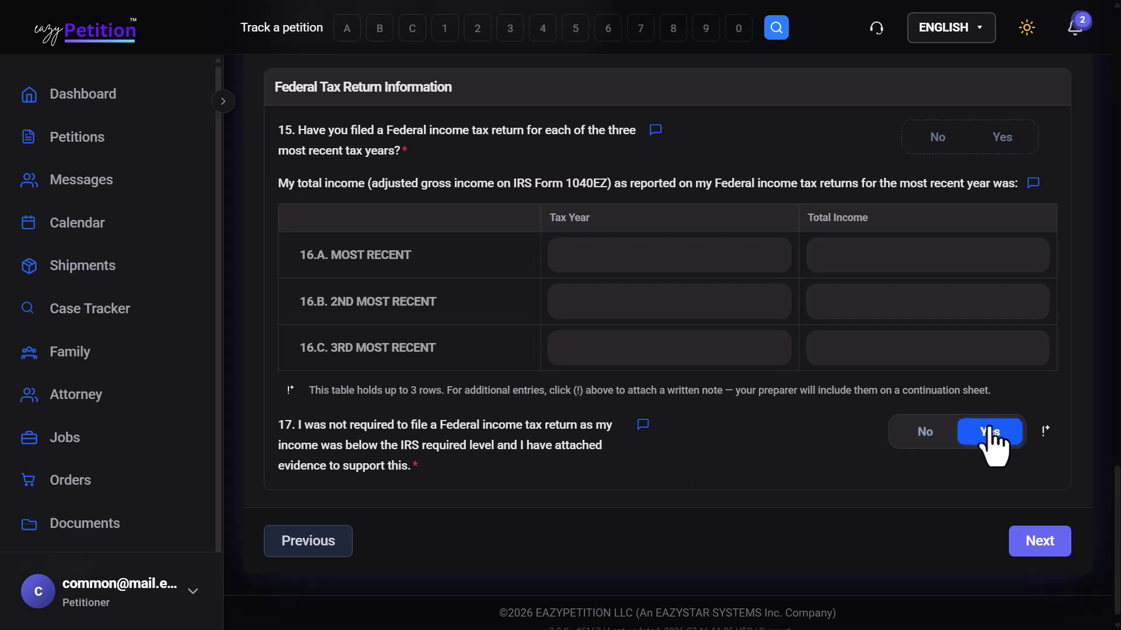
pyautogui.click(912, 444)
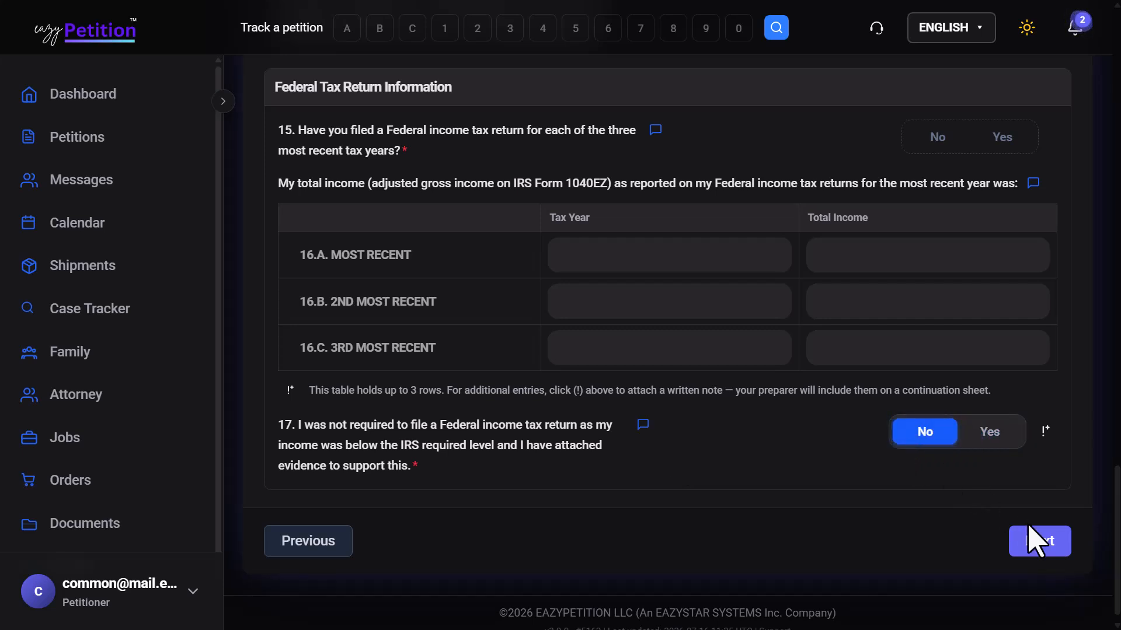
pyautogui.click(1030, 541)
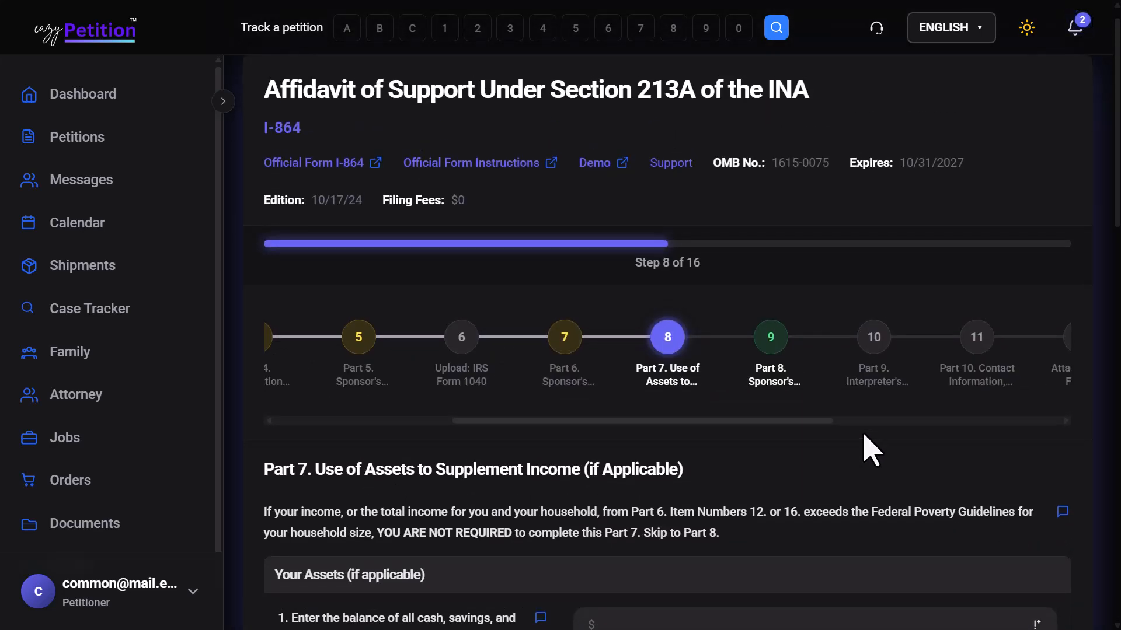
# Skip ahead from the assets section in Part 7 to Part 8, and return to Part 7
pyautogui.scroll(-3, 869, 449)
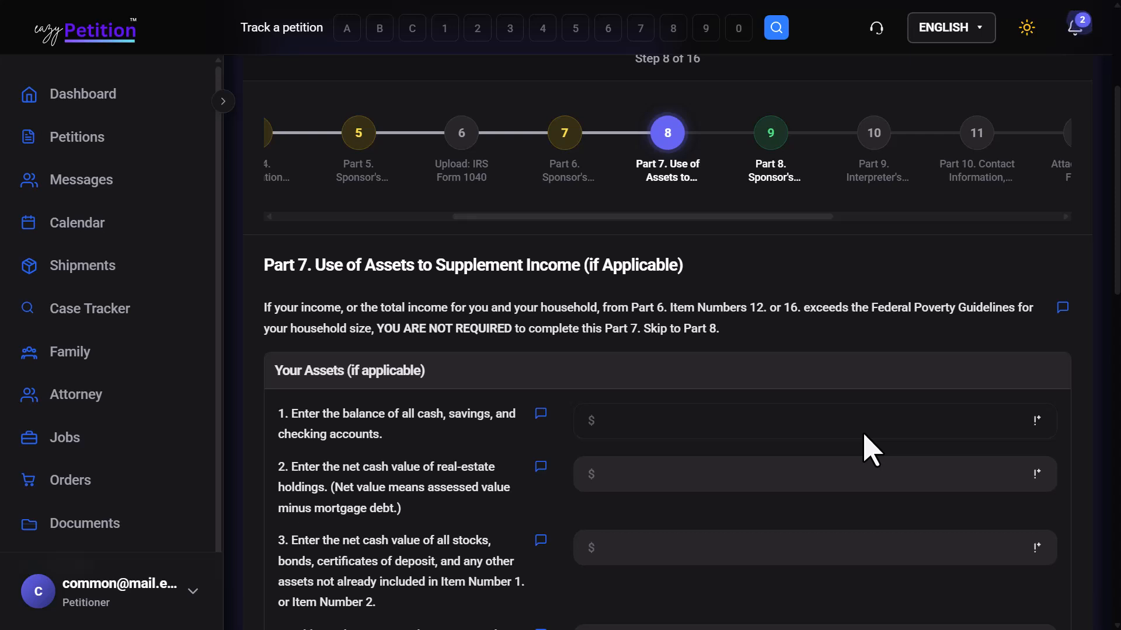
pyautogui.click(769, 136)
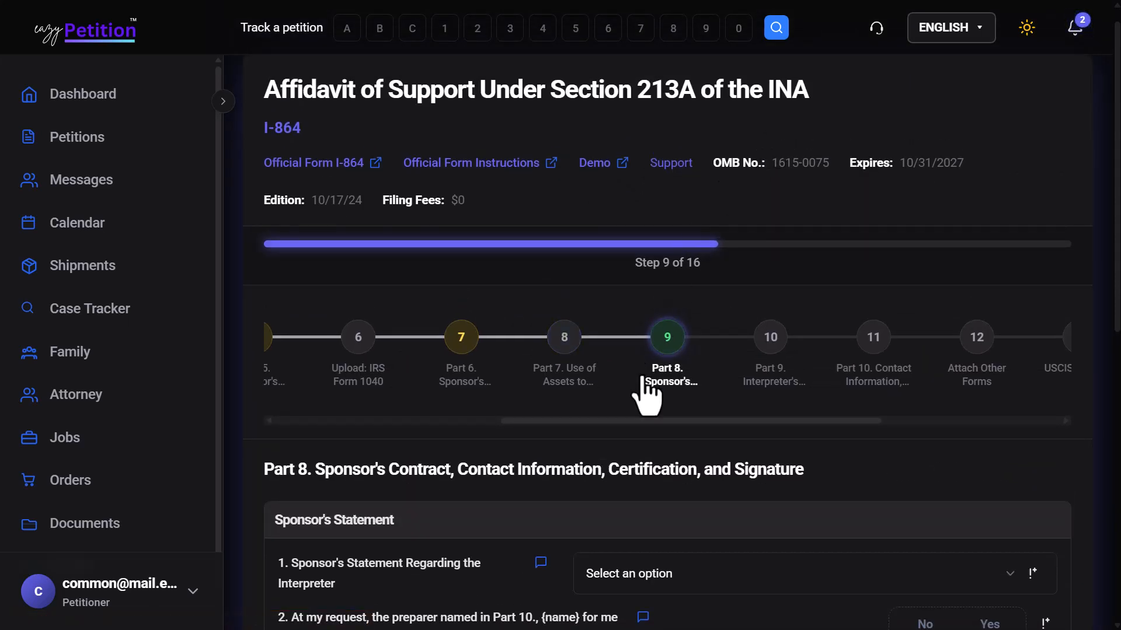
pyautogui.click(565, 341)
# Look through the sponsor, household member and principal immigrant asset items in Part 7 and proceed to Part 8
pyautogui.scroll(-5, 575, 463)
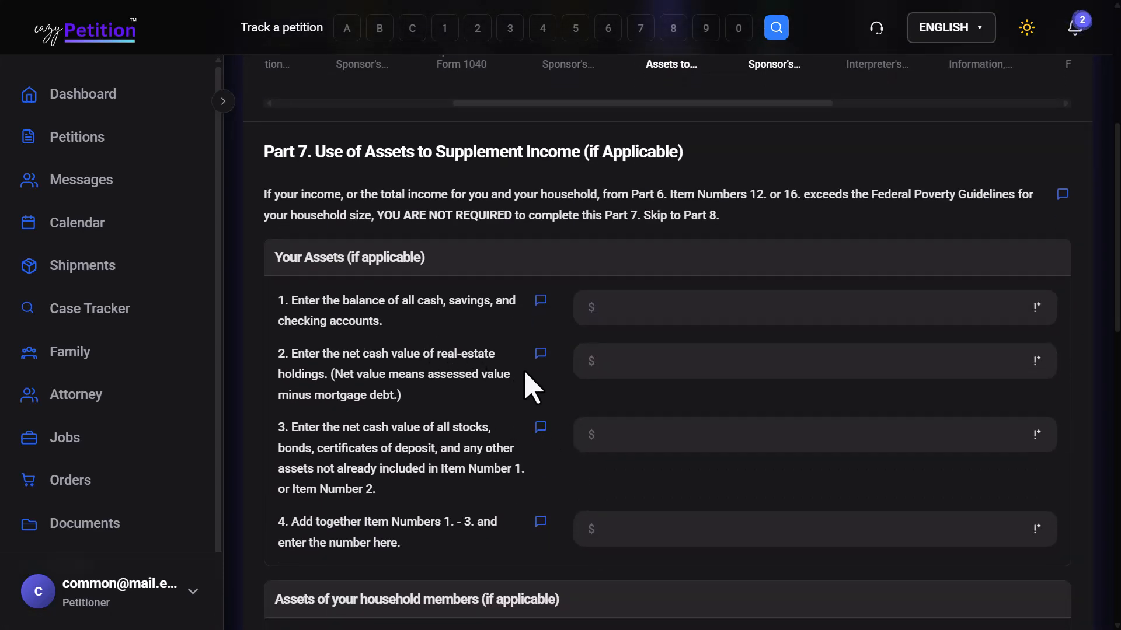
pyautogui.scroll(-3, 532, 387)
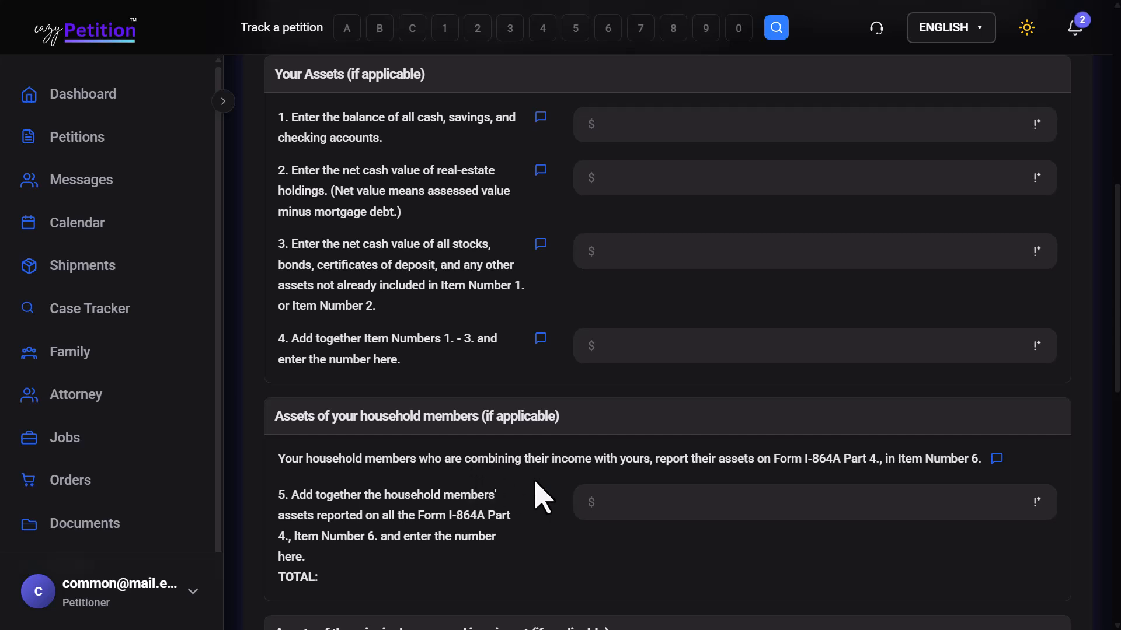
pyautogui.scroll(-4, 542, 499)
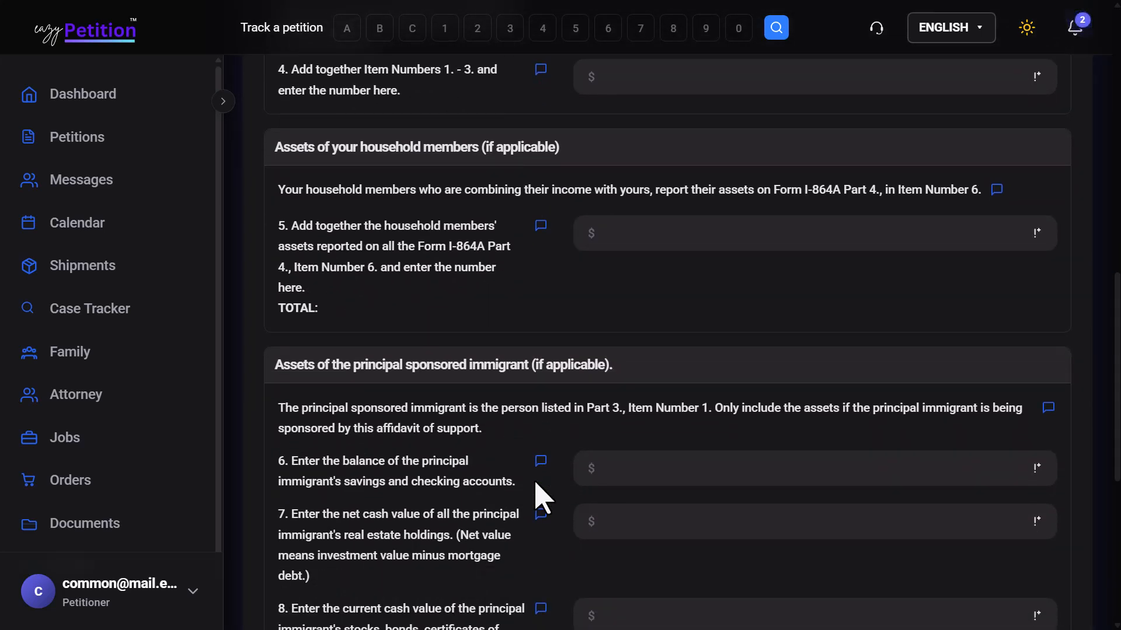
pyautogui.scroll(-6, 542, 497)
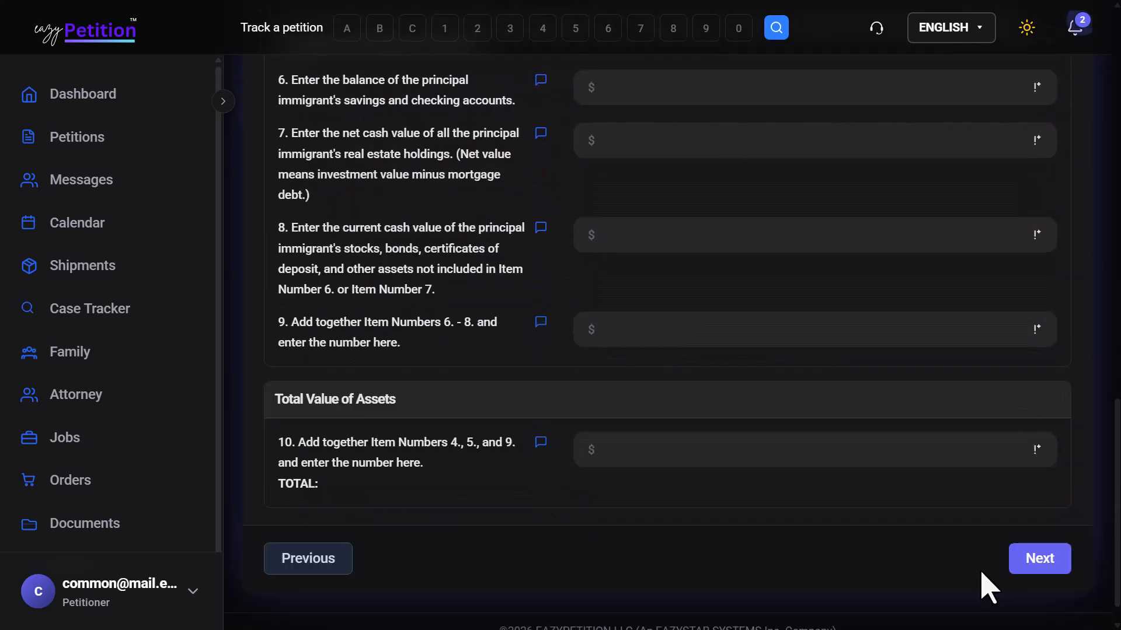
pyautogui.click(1026, 569)
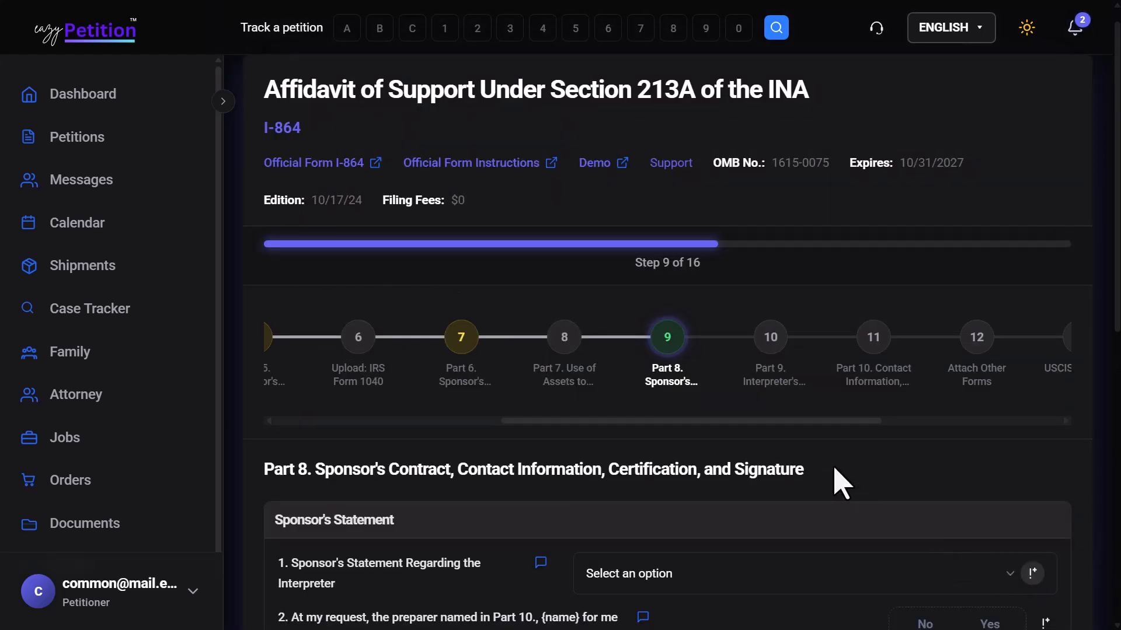
# Choose statement B, that the interpreter named in Part 9 read every question, for the sponsor's statement regarding the interpreter
pyautogui.scroll(-2, 820, 467)
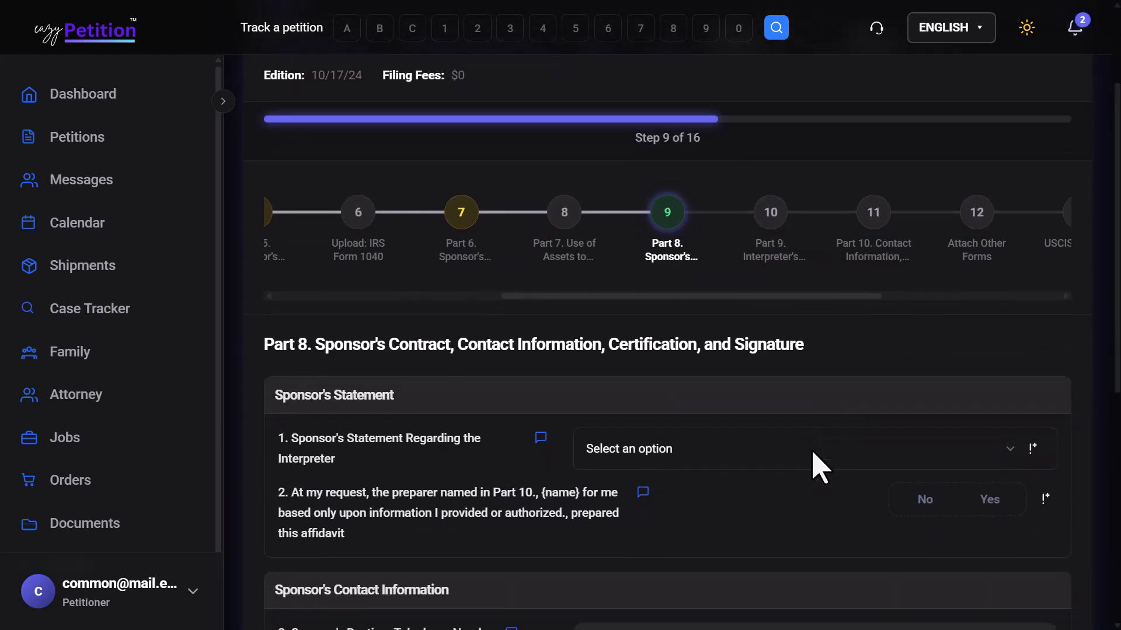
pyautogui.scroll(-1, 820, 467)
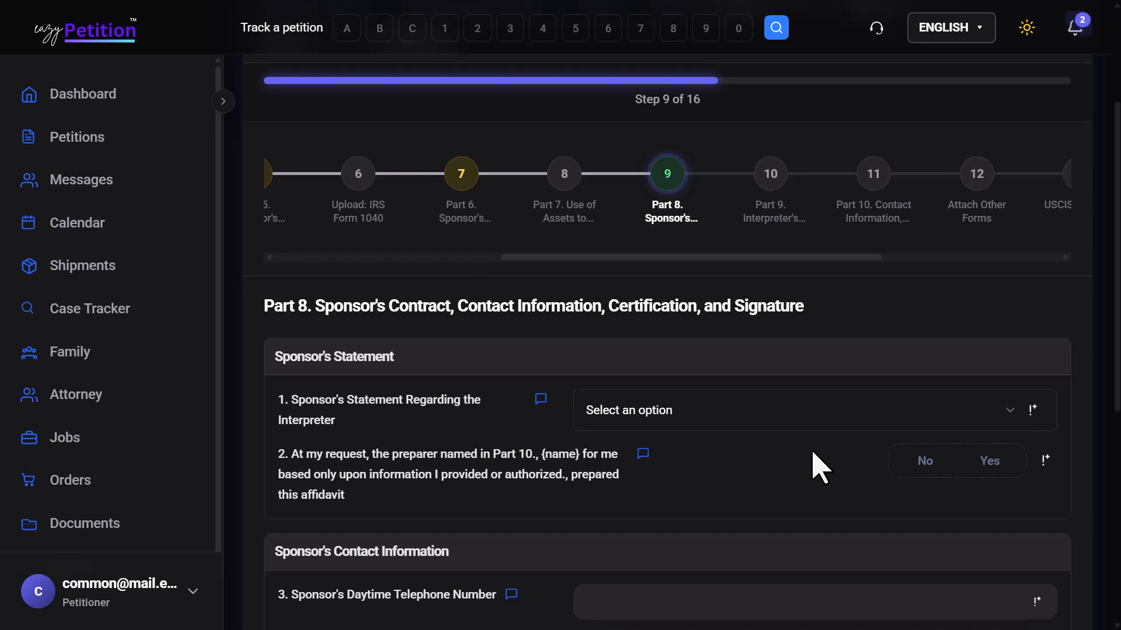
pyautogui.scroll(-1, 820, 467)
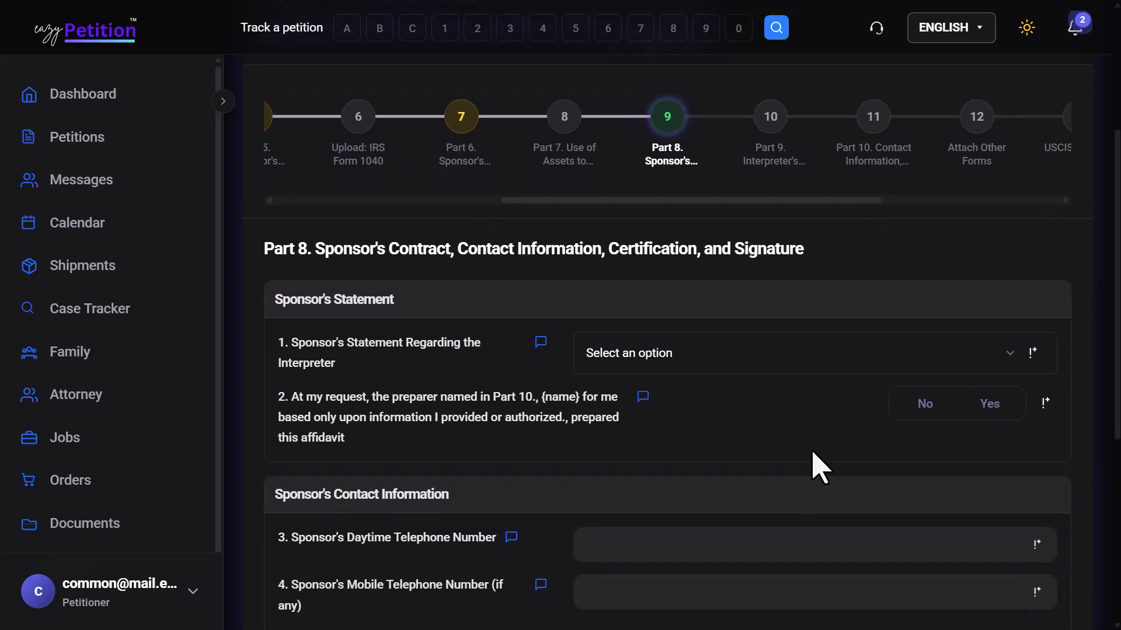
pyautogui.scroll(-3, 820, 467)
pyautogui.click(625, 132)
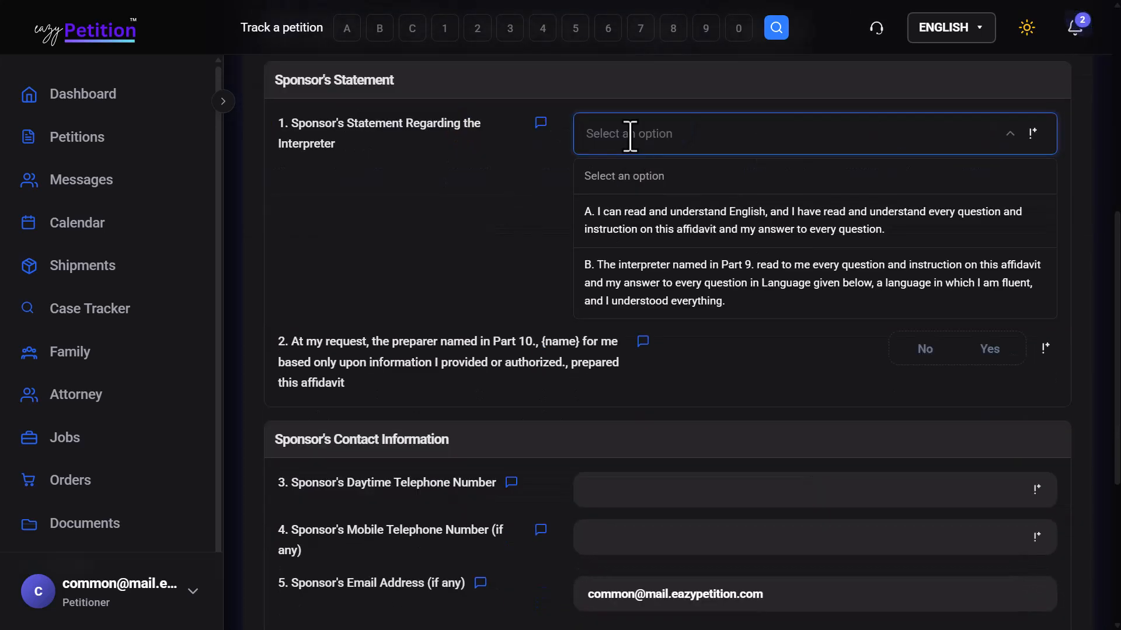
pyautogui.click(689, 298)
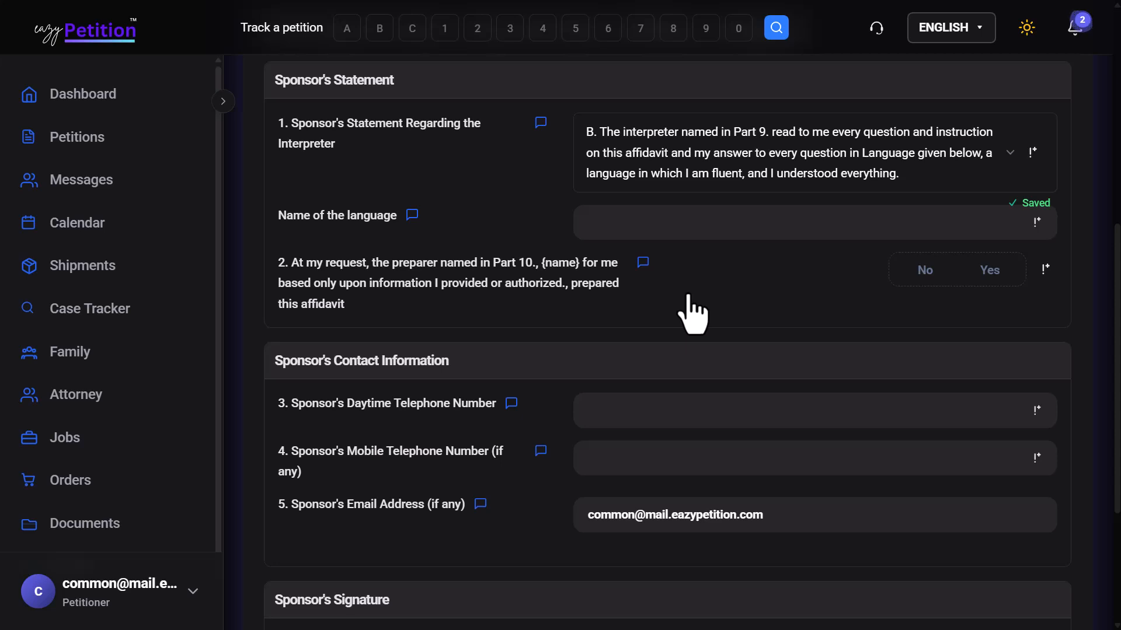
# Answer Yes to item 2 about the preparer named in Part 10 preparing the affidavit, and continue to Part 9
pyautogui.click(658, 229)
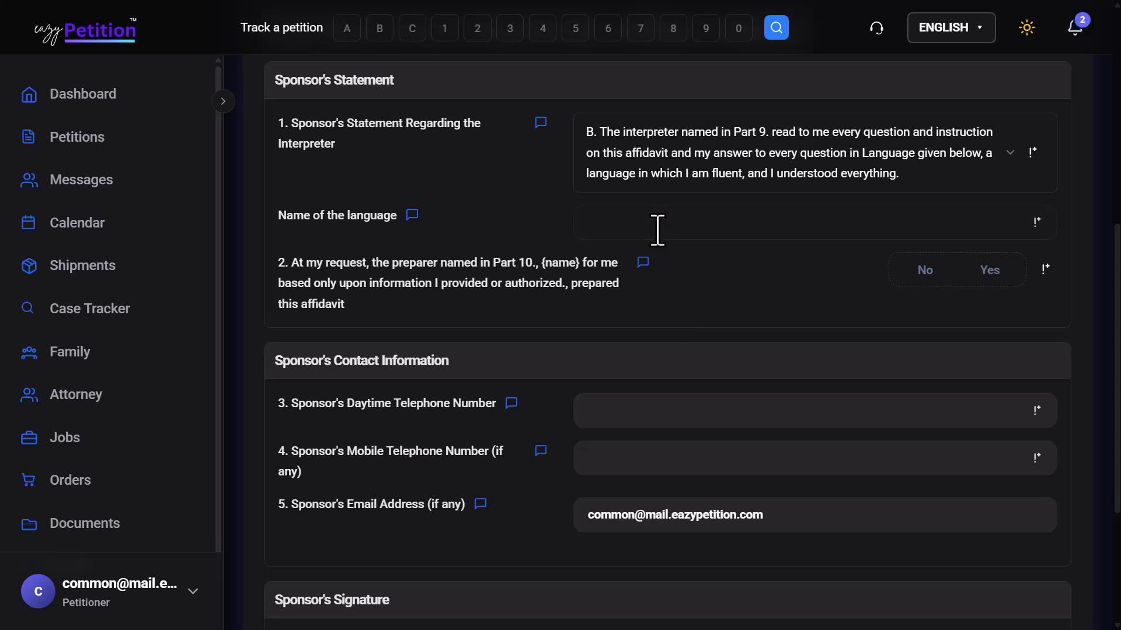
pyautogui.click(988, 271)
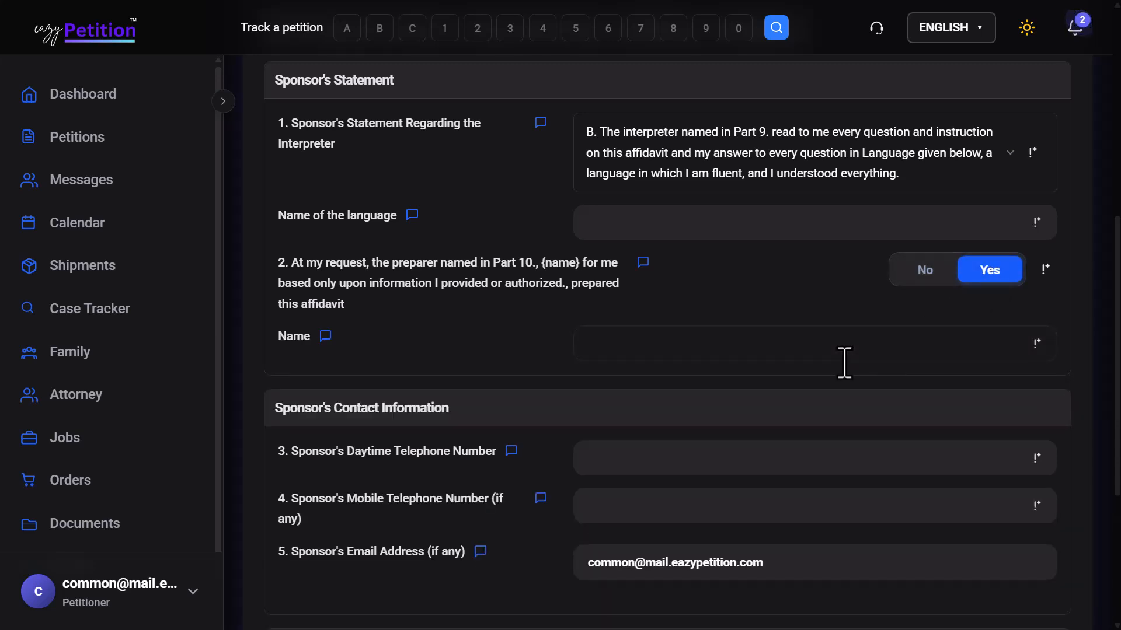
pyautogui.scroll(-4, 892, 369)
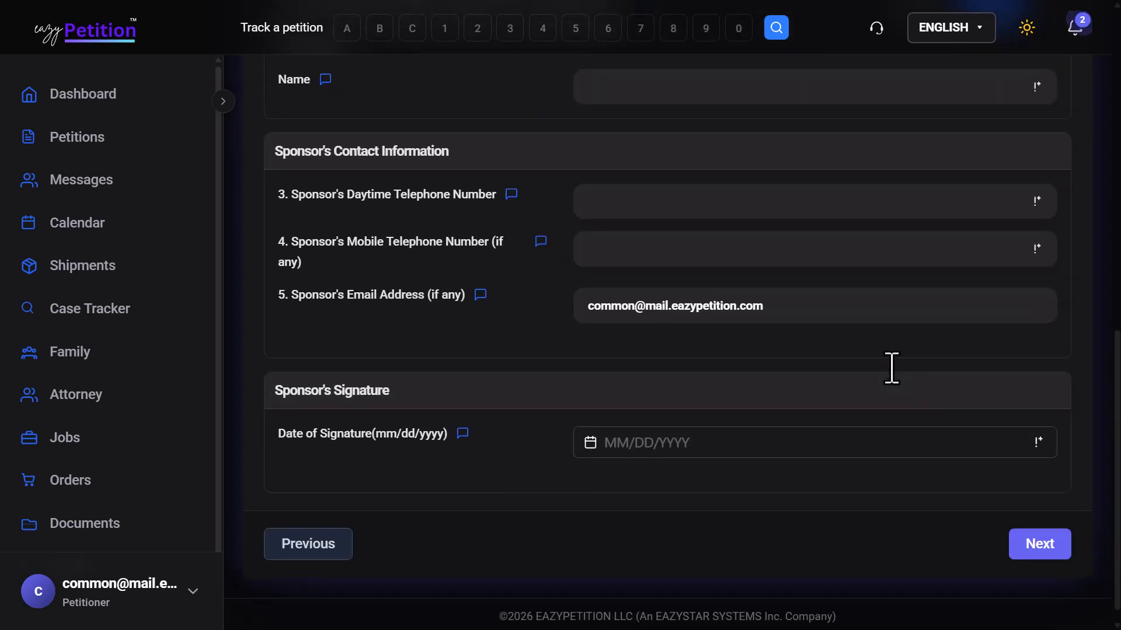
pyautogui.scroll(-1, 891, 369)
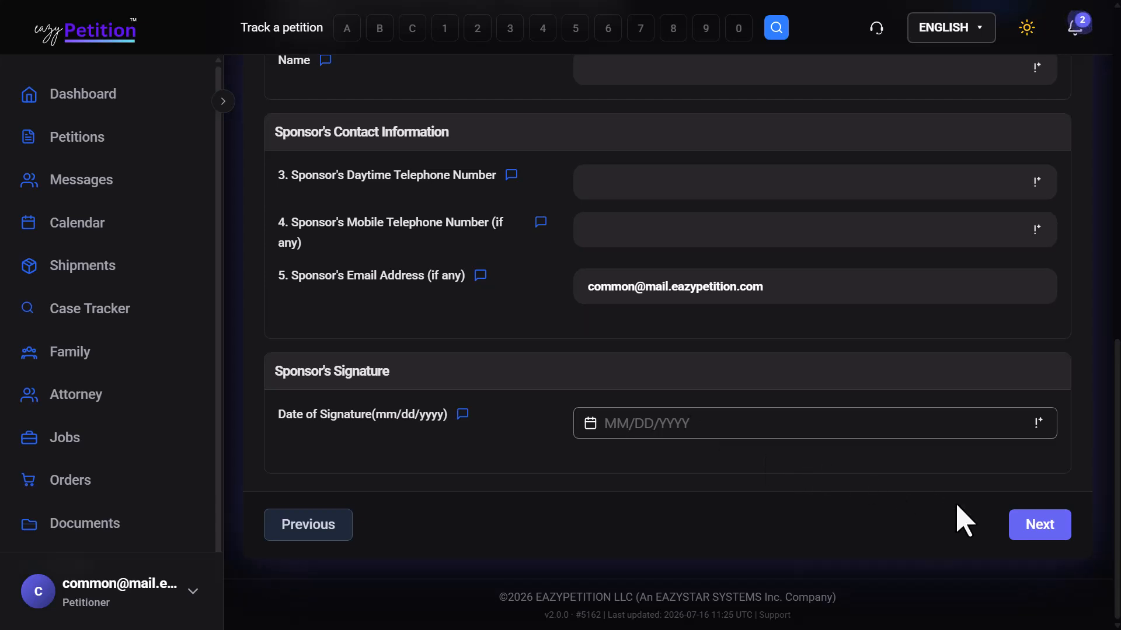
pyautogui.click(1039, 527)
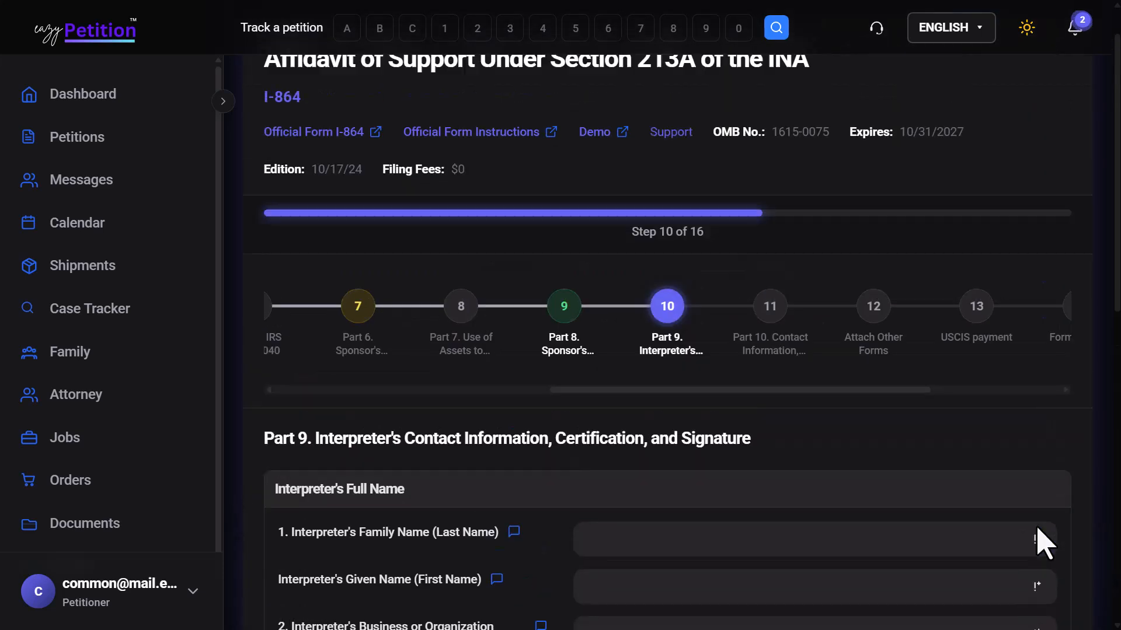
# Review the interpreter's name, contact, certification and signature items in Part 9 and proceed to Part 10
pyautogui.scroll(-3, 774, 451)
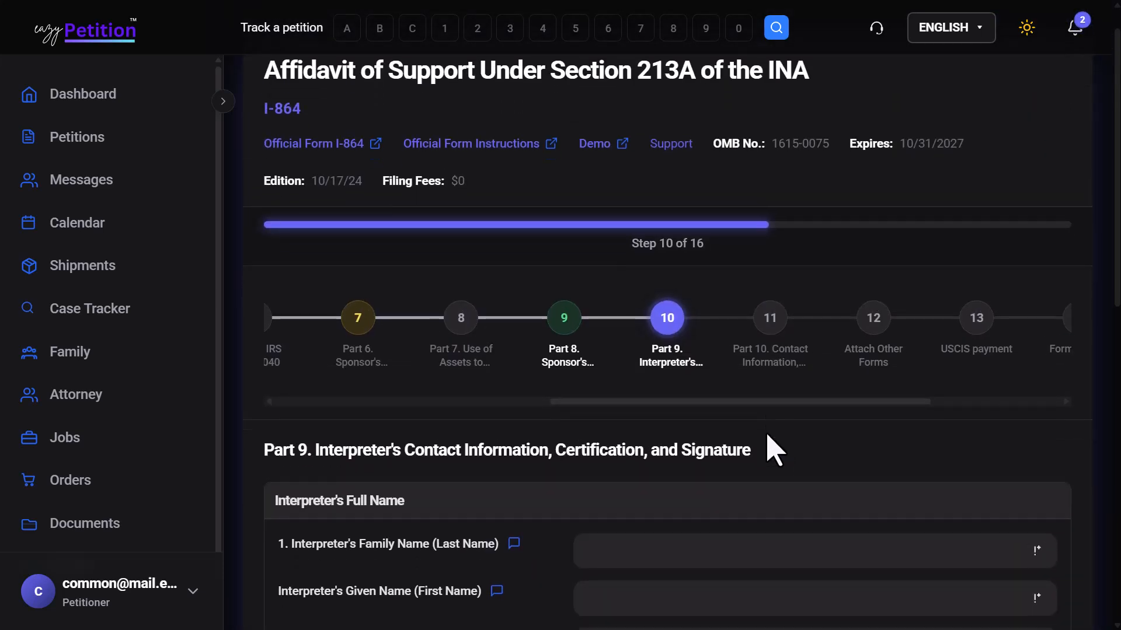
pyautogui.scroll(-2, 774, 451)
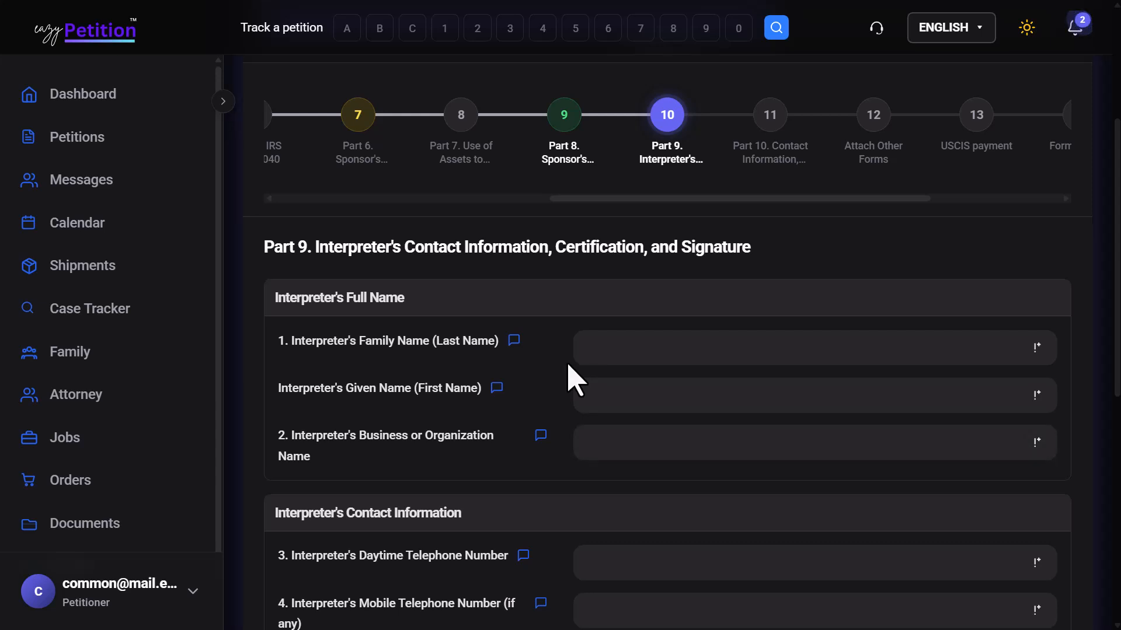
pyautogui.scroll(-8, 568, 366)
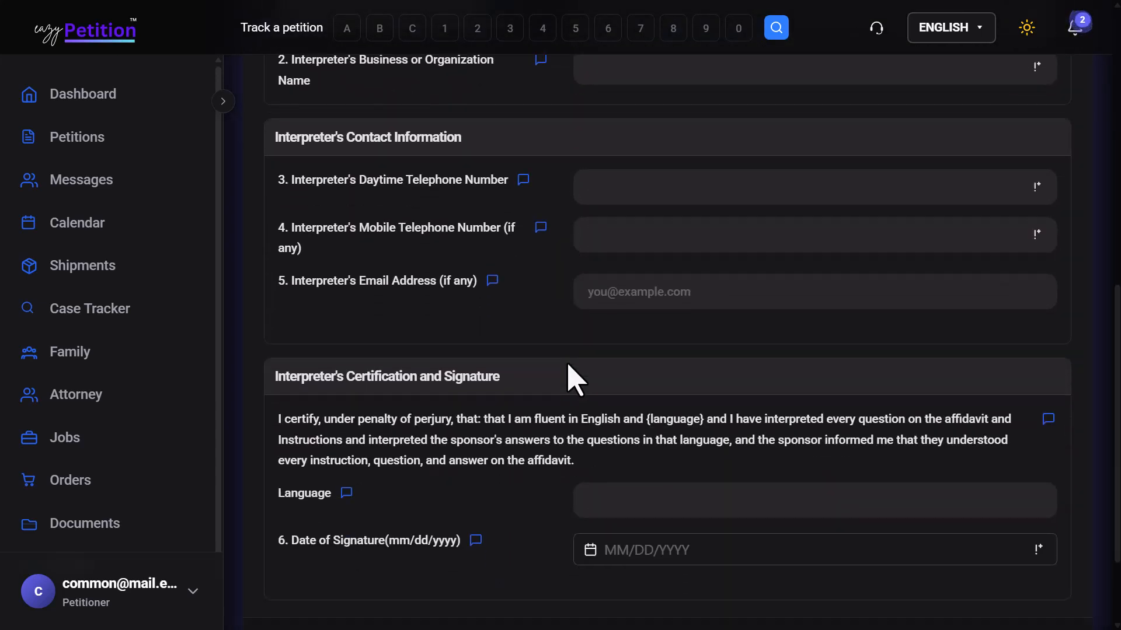
pyautogui.scroll(-3, 568, 380)
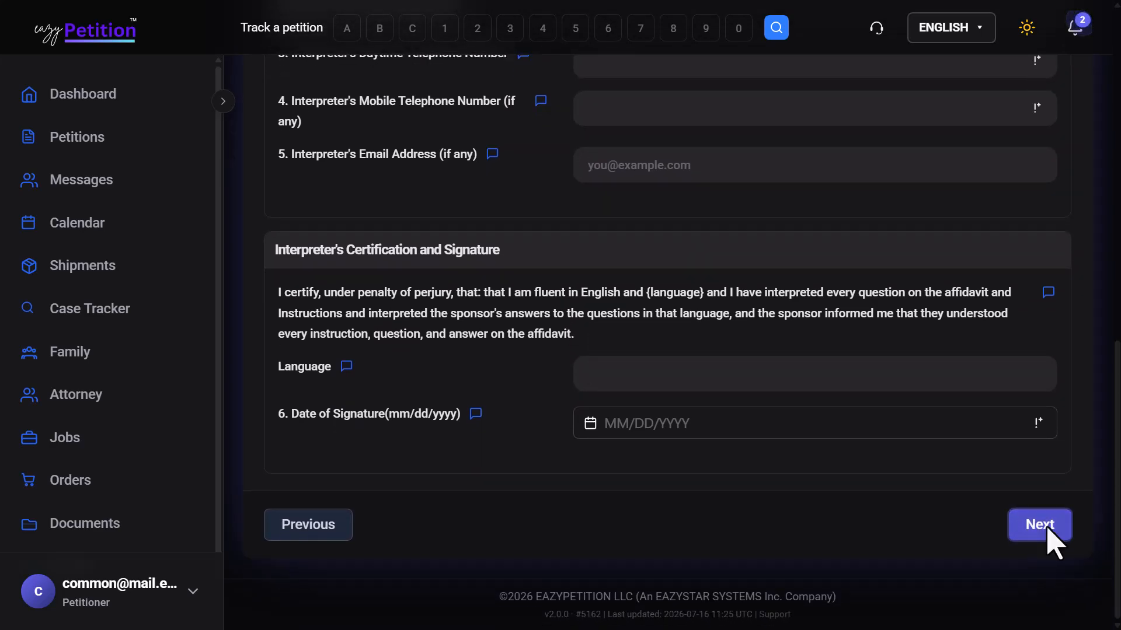
pyautogui.click(1048, 535)
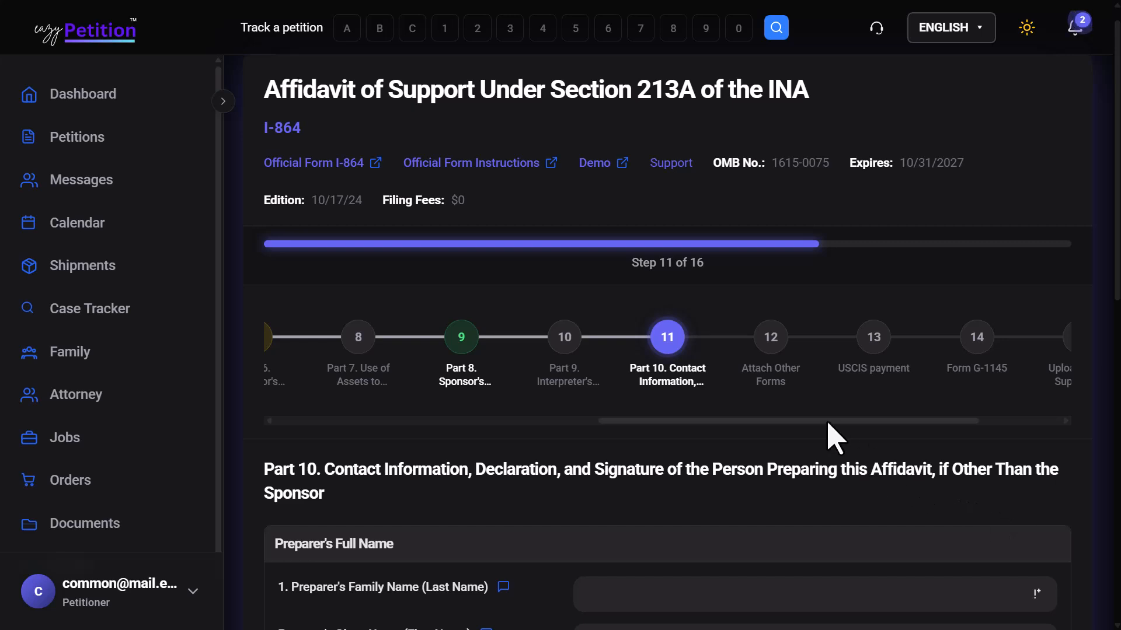
# Review the preparer's name, contact, certification and signature items in Part 10 and proceed to Attach Other Forms
pyautogui.scroll(-3, 833, 437)
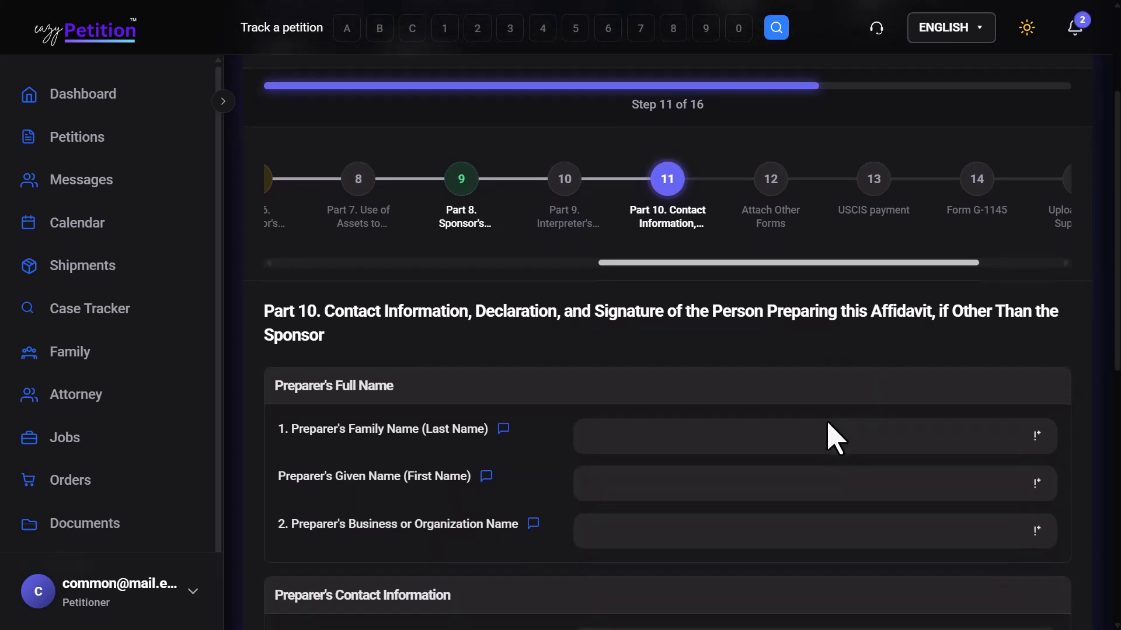
pyautogui.click(834, 436)
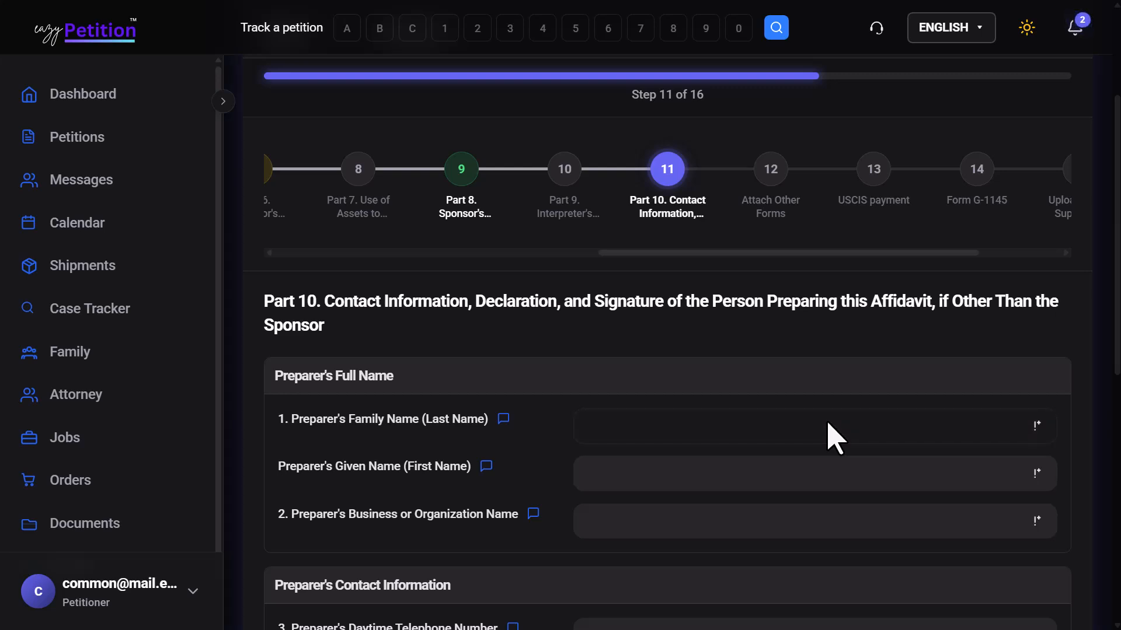
pyautogui.scroll(-1, 835, 437)
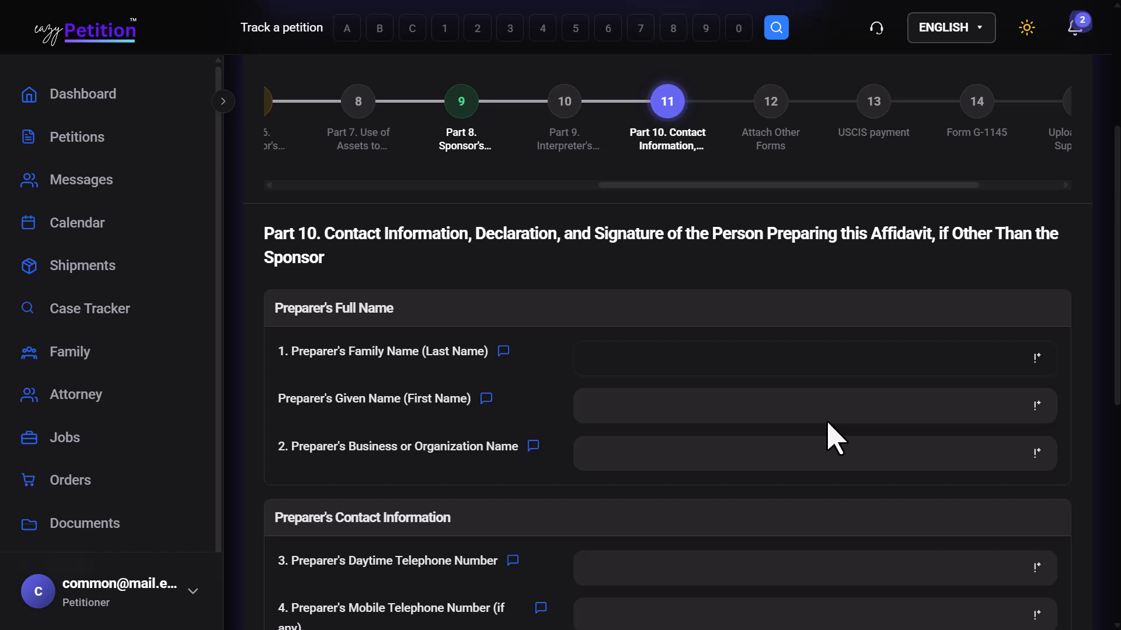
pyautogui.scroll(-2, 398, 488)
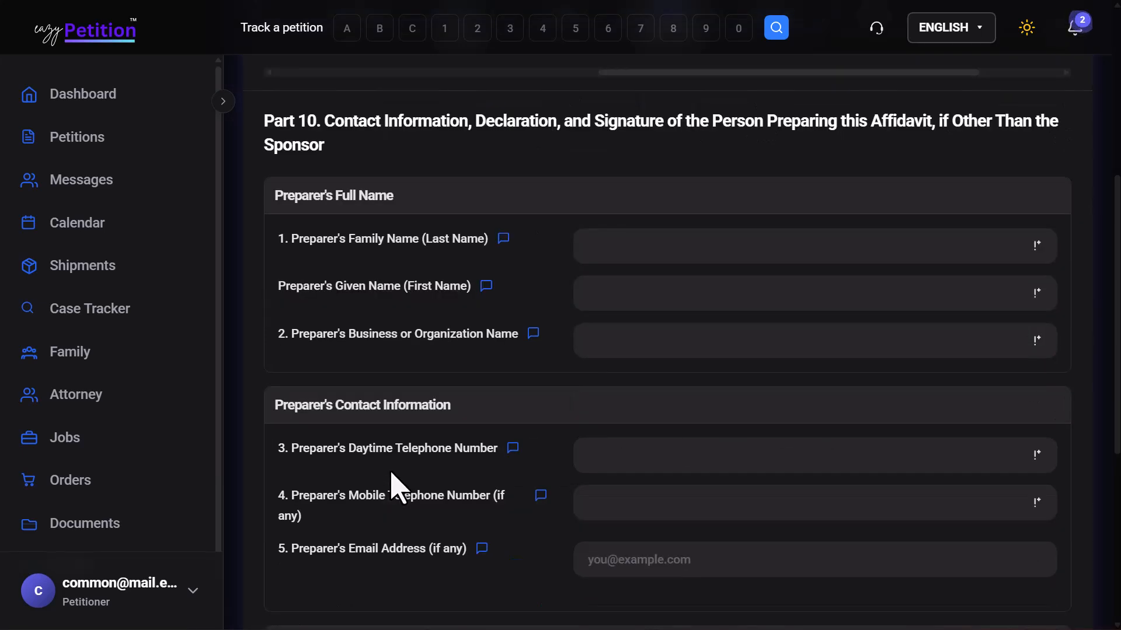
pyautogui.scroll(-4, 543, 534)
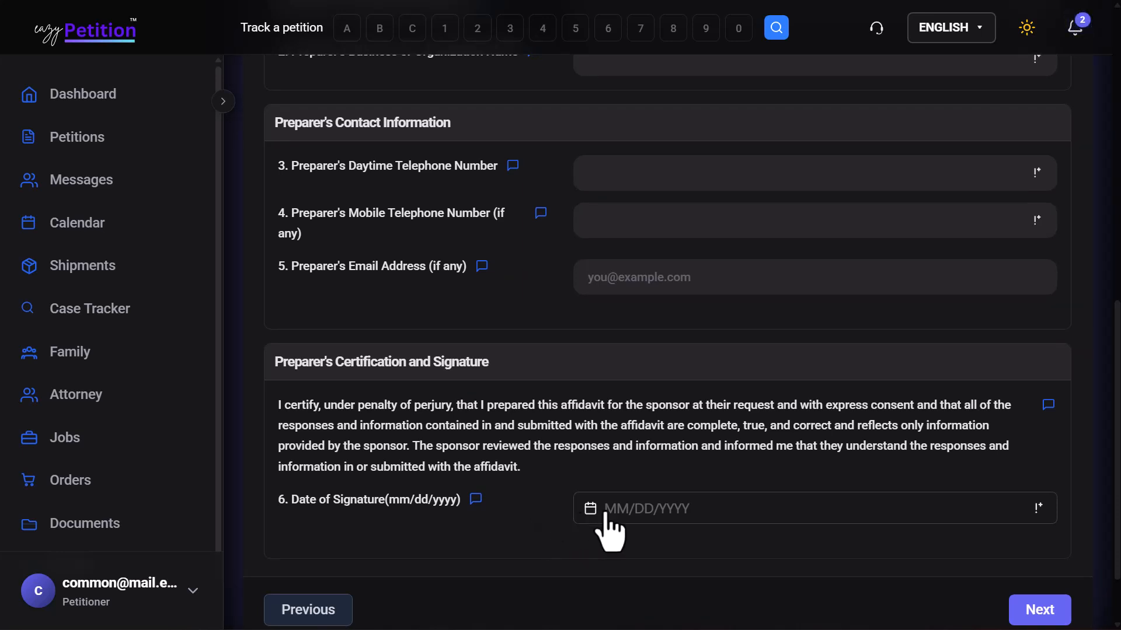
pyautogui.click(1022, 600)
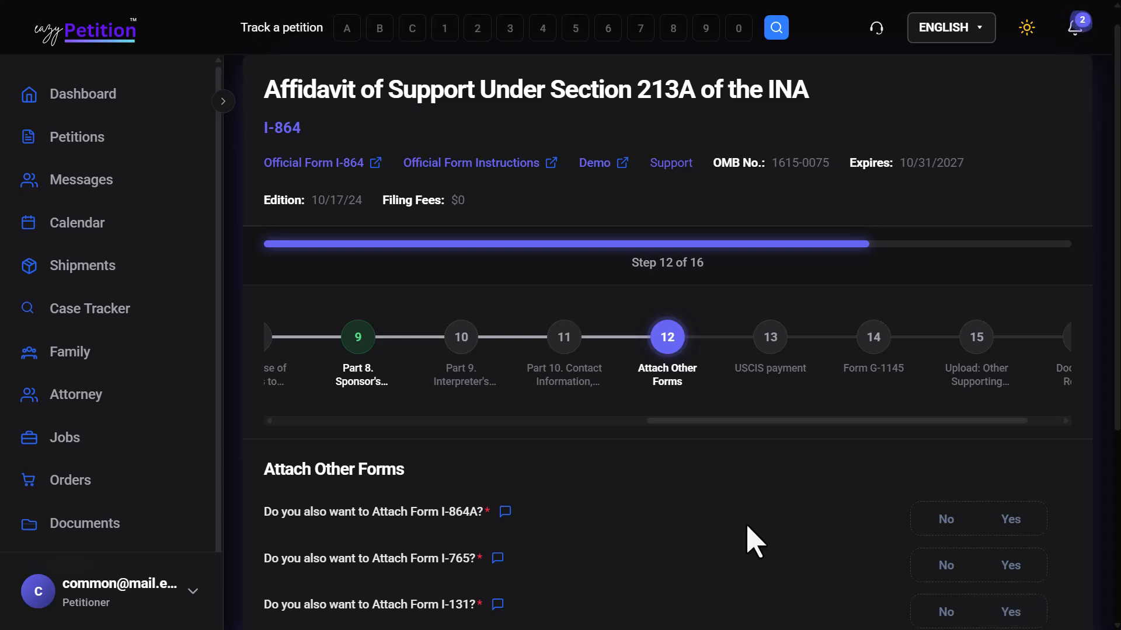
# Answer Yes to attaching Form I-864A and Form I-765, and continue to the USCIS payment section
pyautogui.scroll(-3, 749, 527)
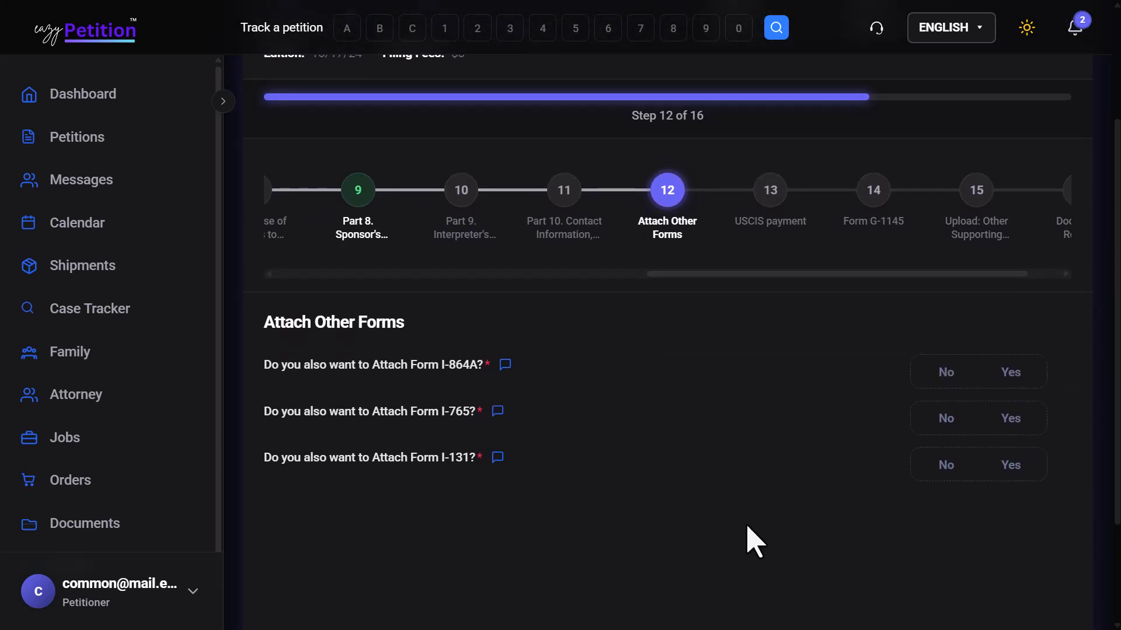
pyautogui.click(1016, 380)
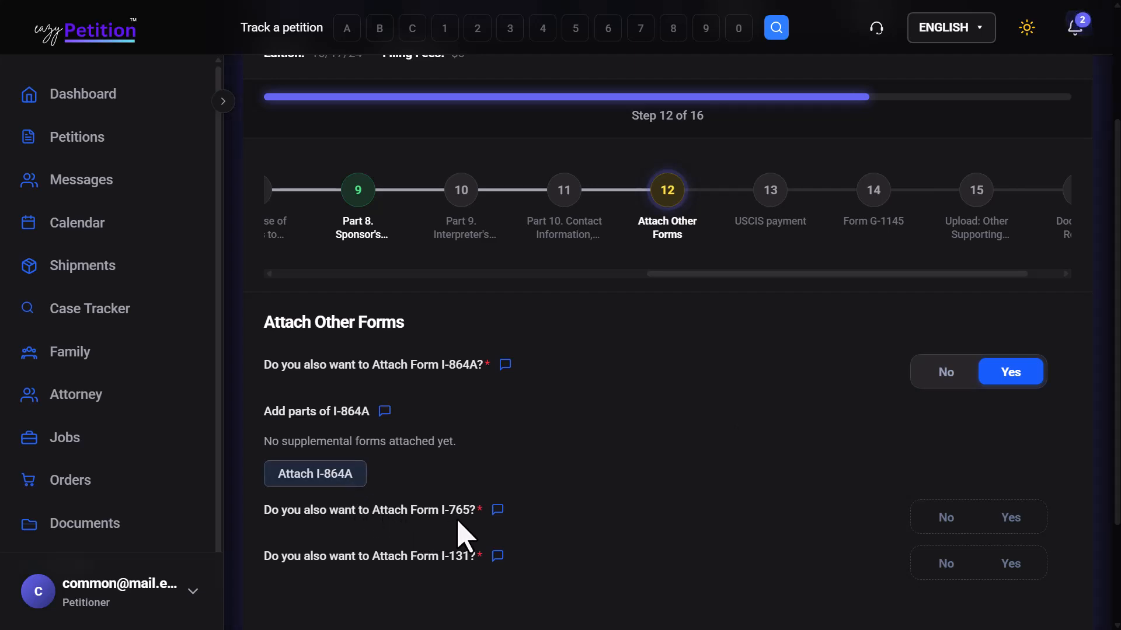
pyautogui.click(1026, 521)
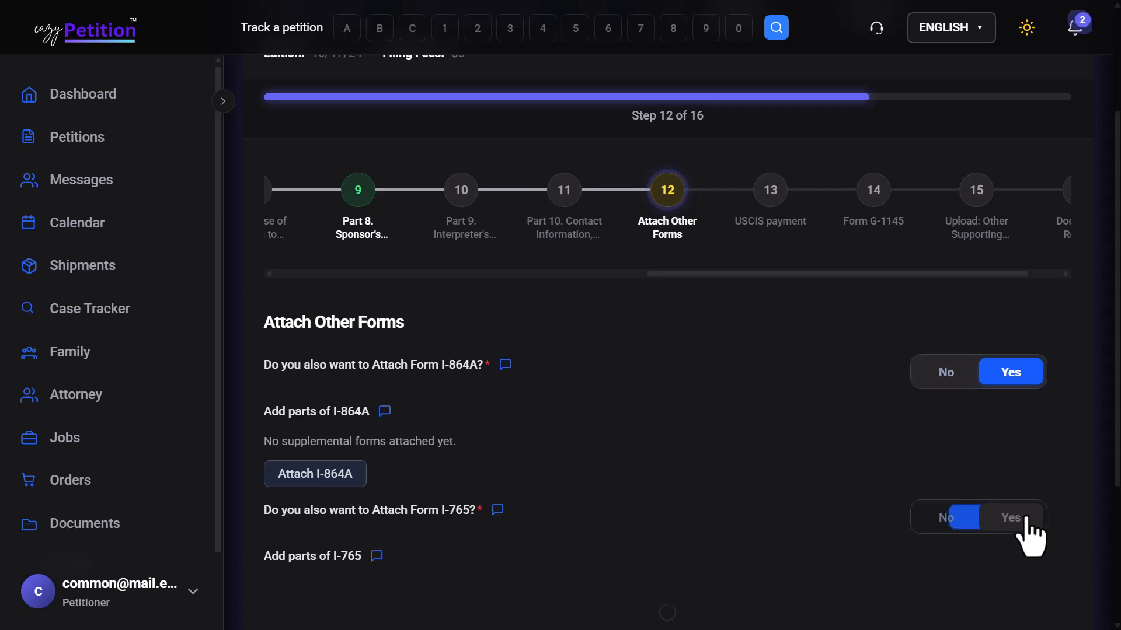
pyautogui.scroll(-2, 743, 528)
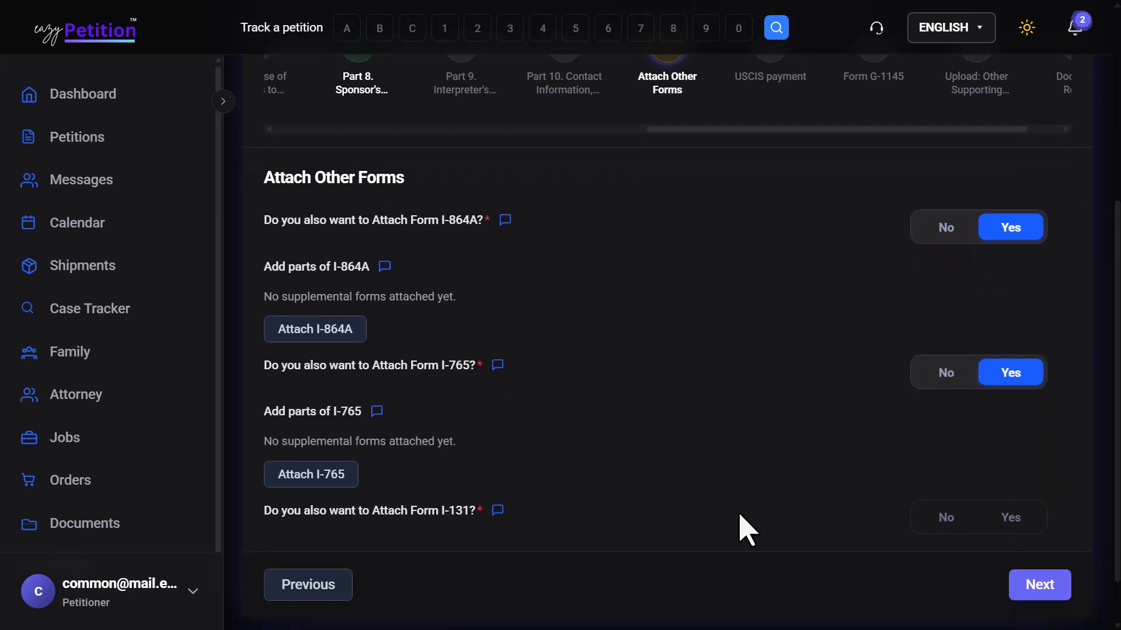
pyautogui.scroll(-1, 742, 528)
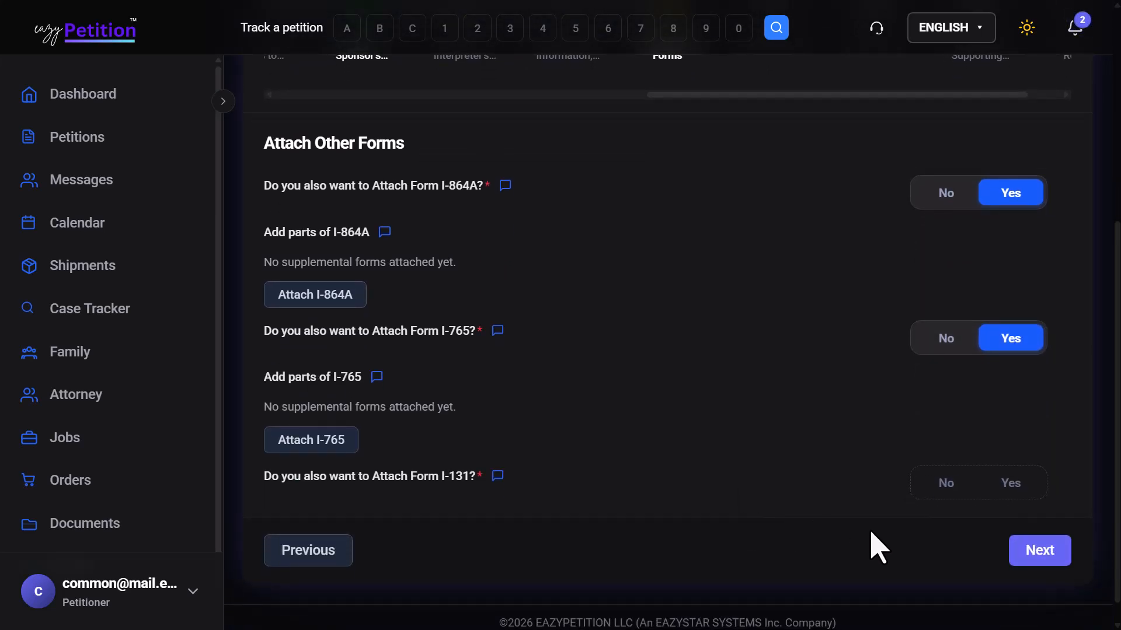
pyautogui.click(1036, 553)
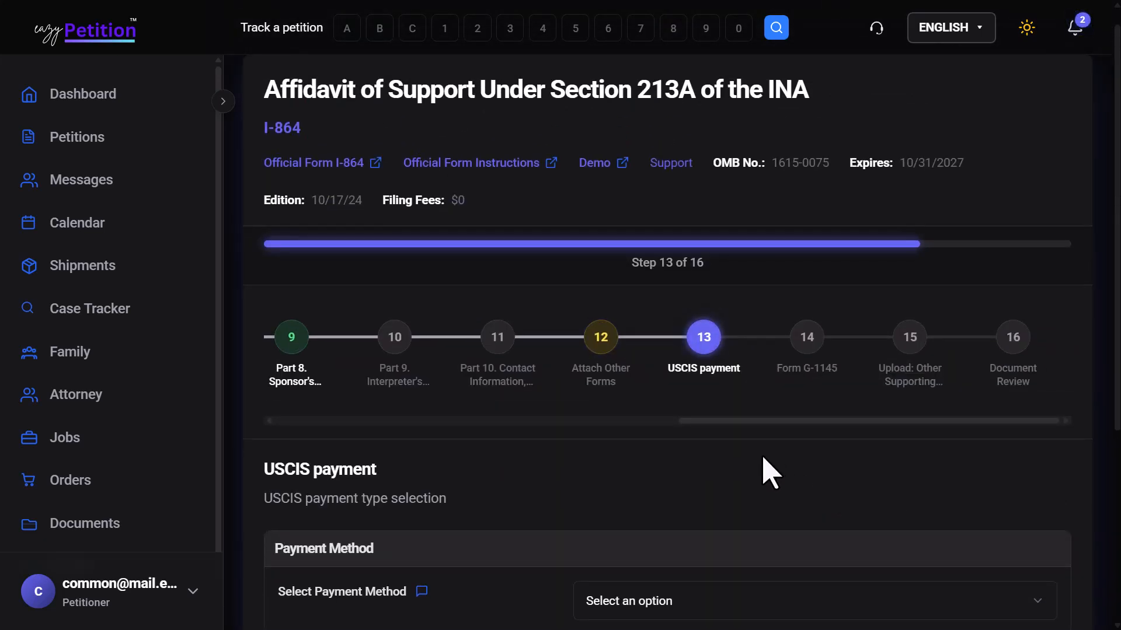
# Choose Credit Card as the USCIS payment method
pyautogui.scroll(-2, 766, 471)
pyautogui.scroll(-2, 765, 471)
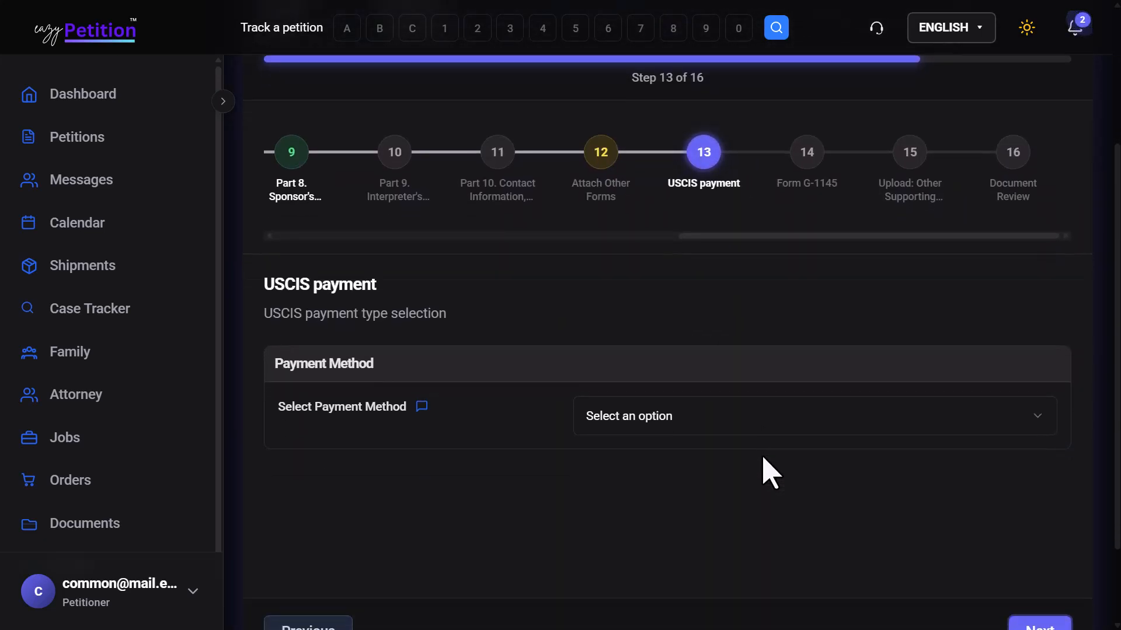
pyautogui.click(730, 405)
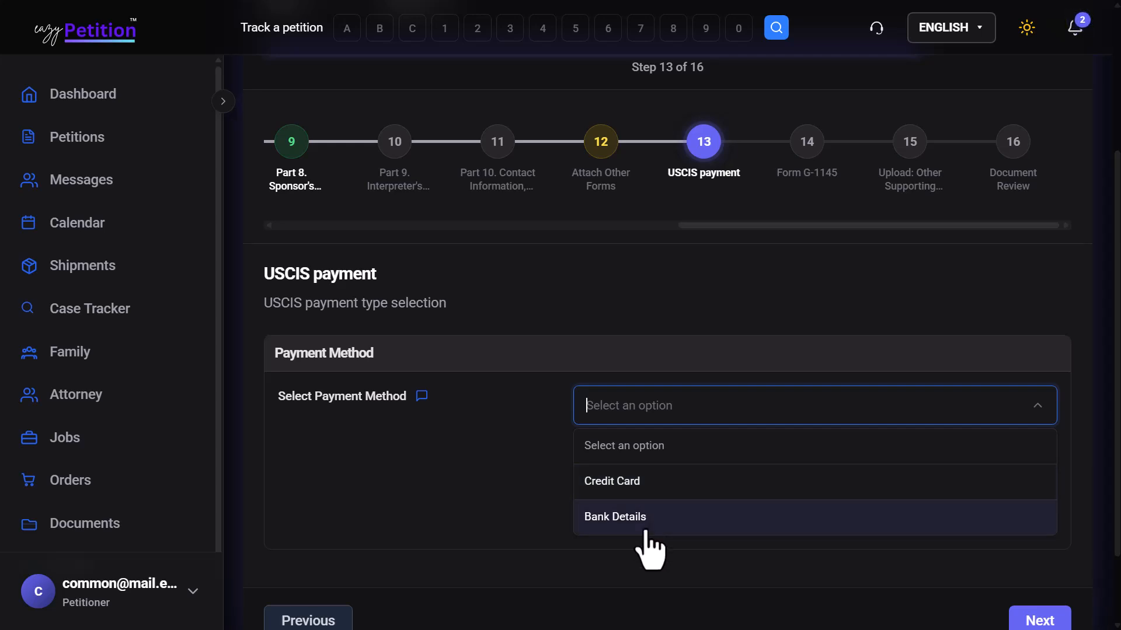
pyautogui.click(646, 484)
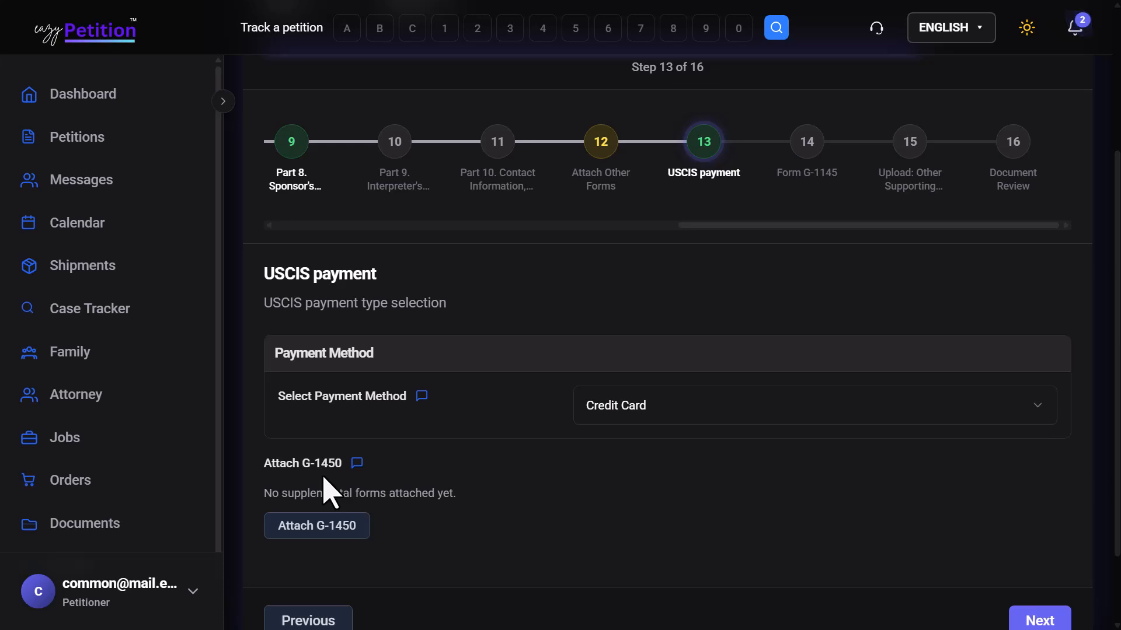
# Switch the payment method to Bank Details to see its G-1650 attachment option, and return it to Credit Card
pyautogui.click(596, 429)
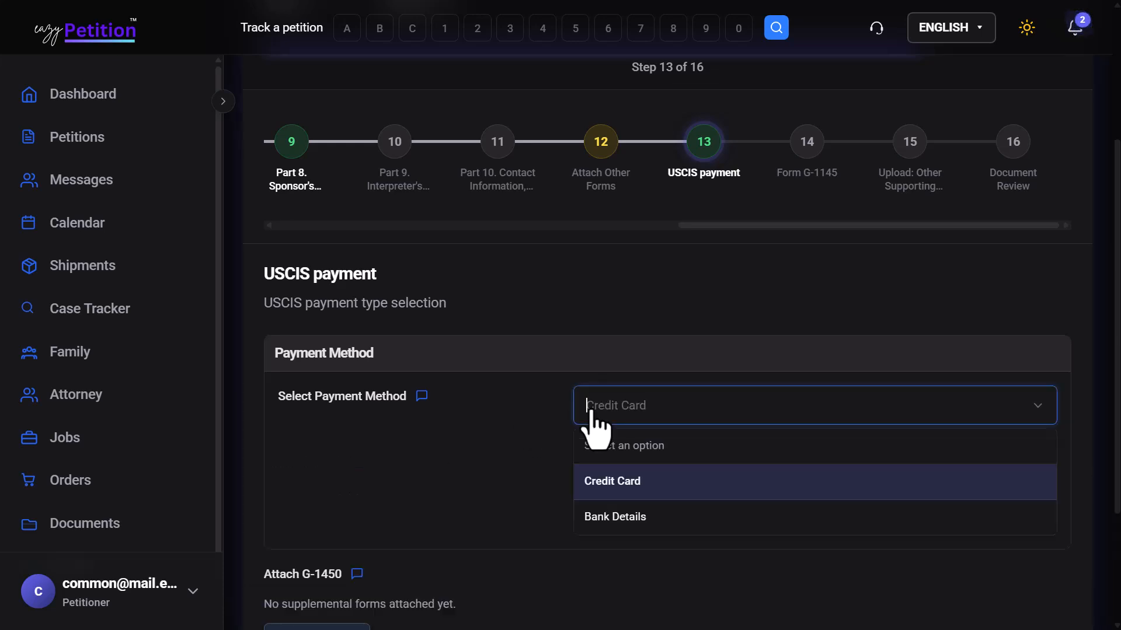
pyautogui.click(617, 518)
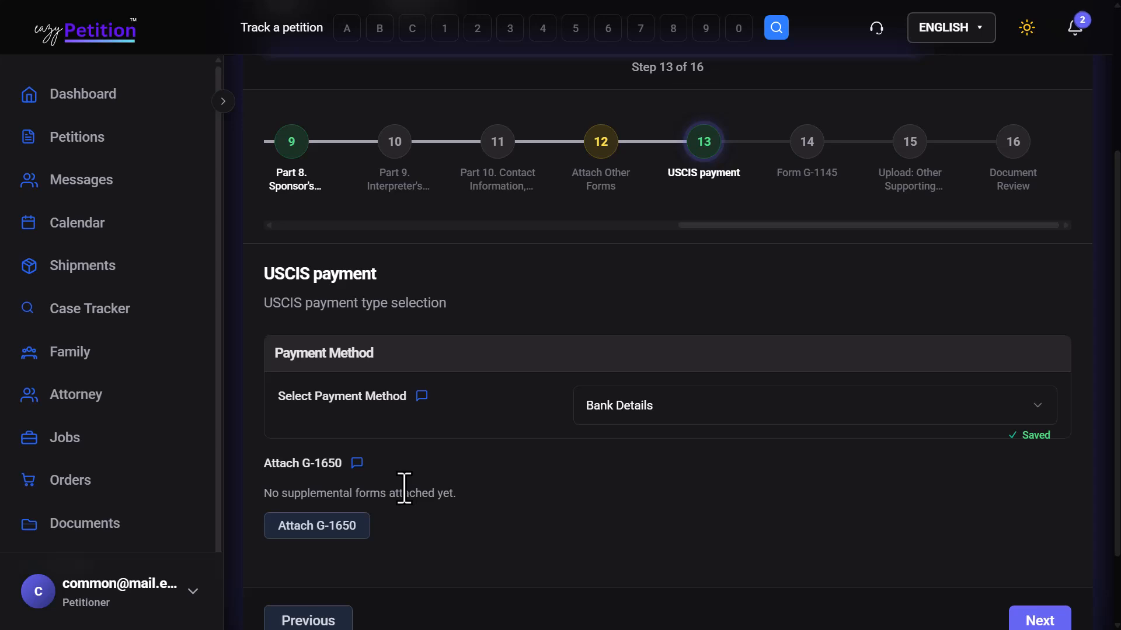
pyautogui.click(582, 421)
pyautogui.click(629, 495)
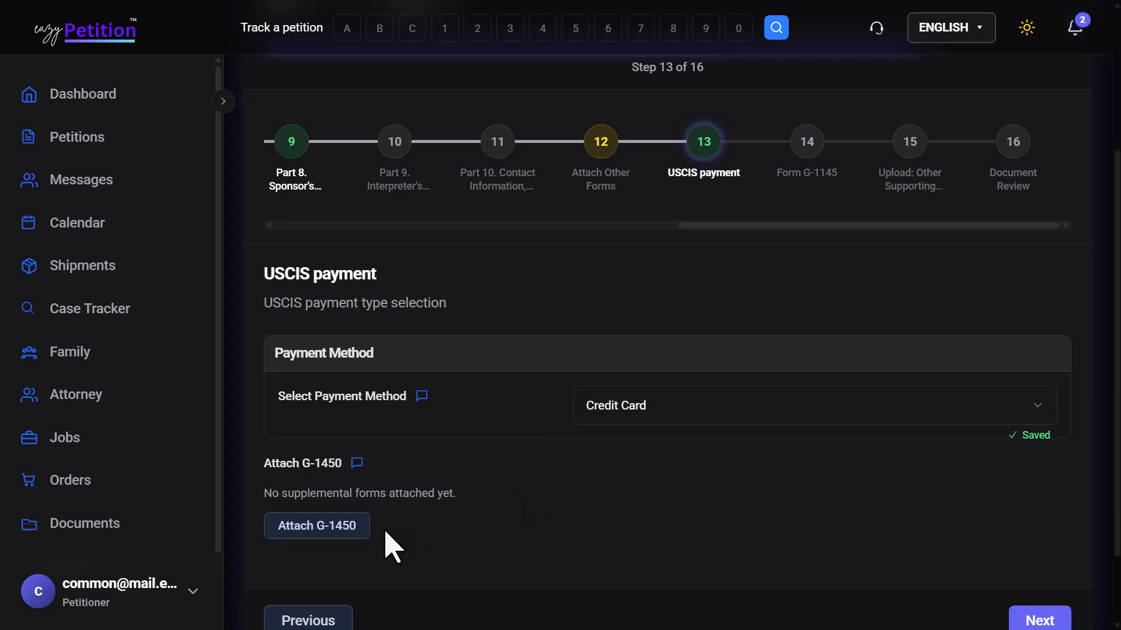
# Attach a newly created G-1450 form to the petition and go to the Form G-1145 section
pyautogui.click(341, 529)
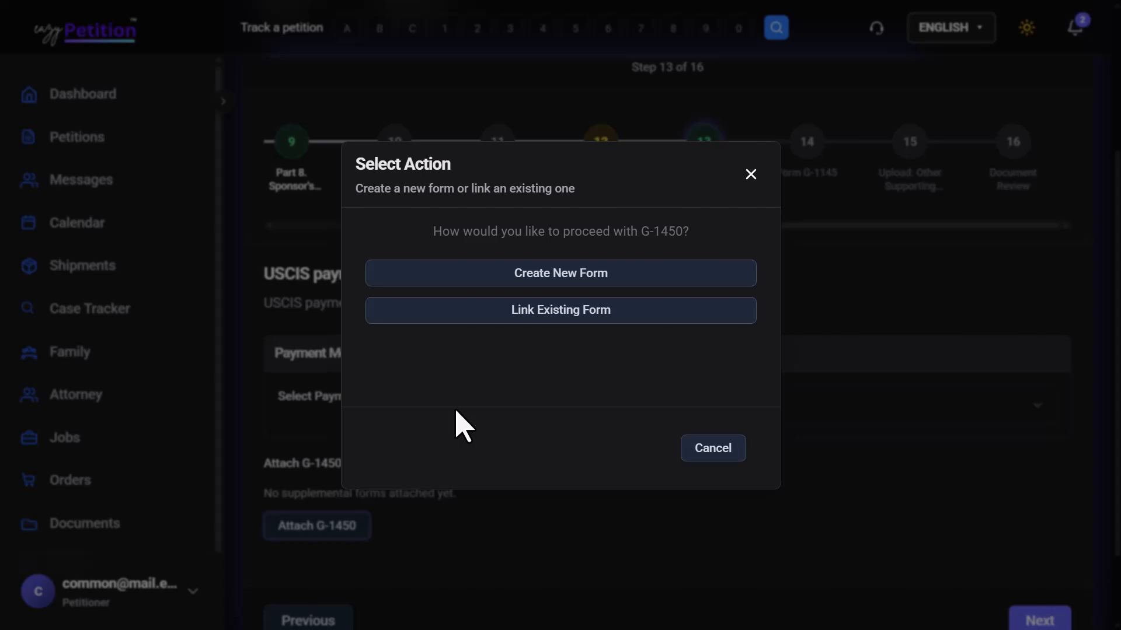
pyautogui.click(509, 278)
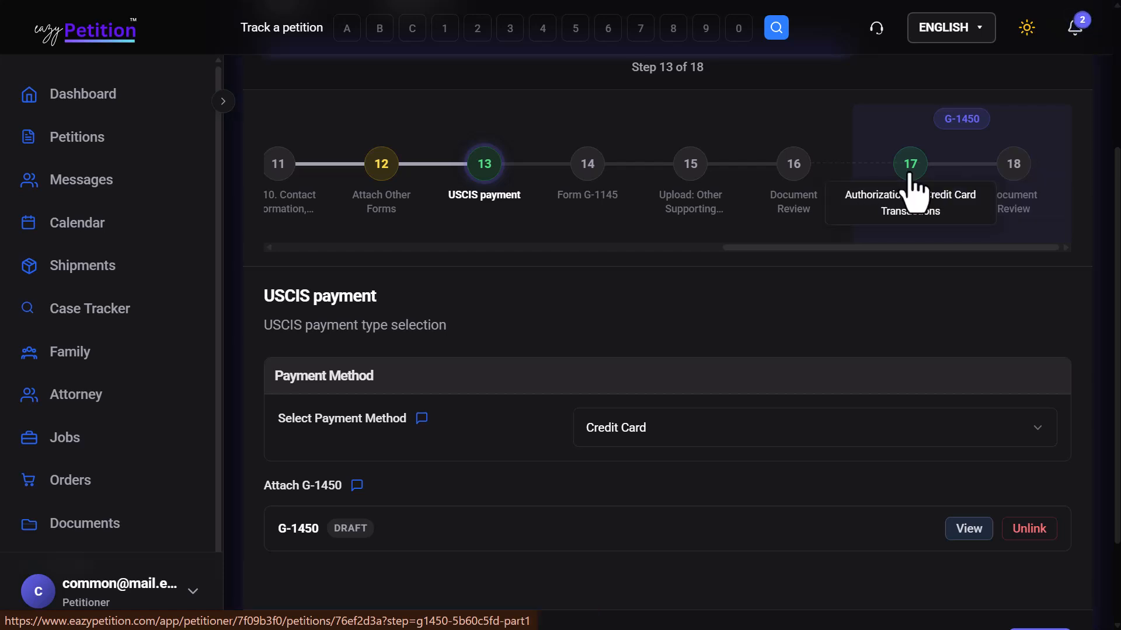
pyautogui.click(590, 171)
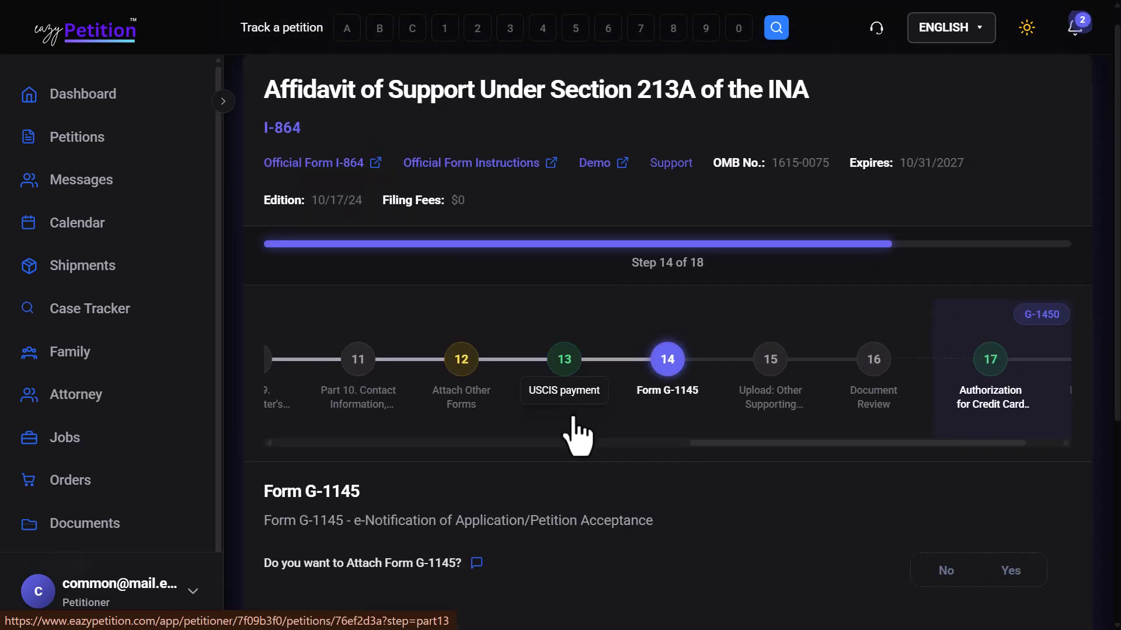
# Answer Yes to attaching Form G-1145 and continue to the upload section for other supporting documents
pyautogui.scroll(-3, 578, 435)
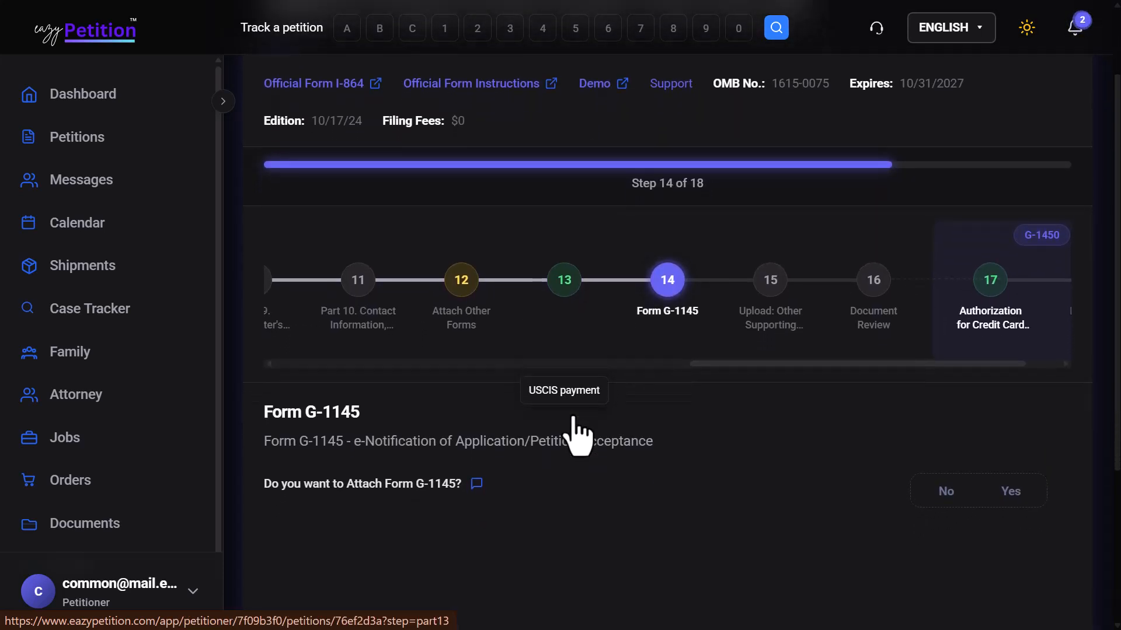
pyautogui.click(999, 387)
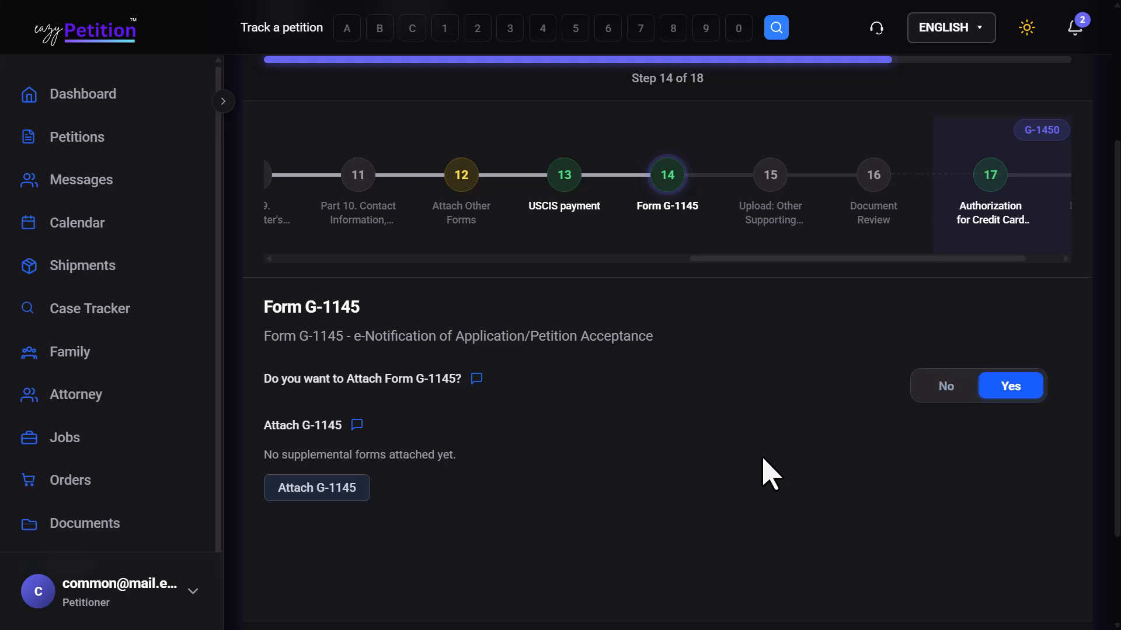
pyautogui.scroll(-2, 764, 472)
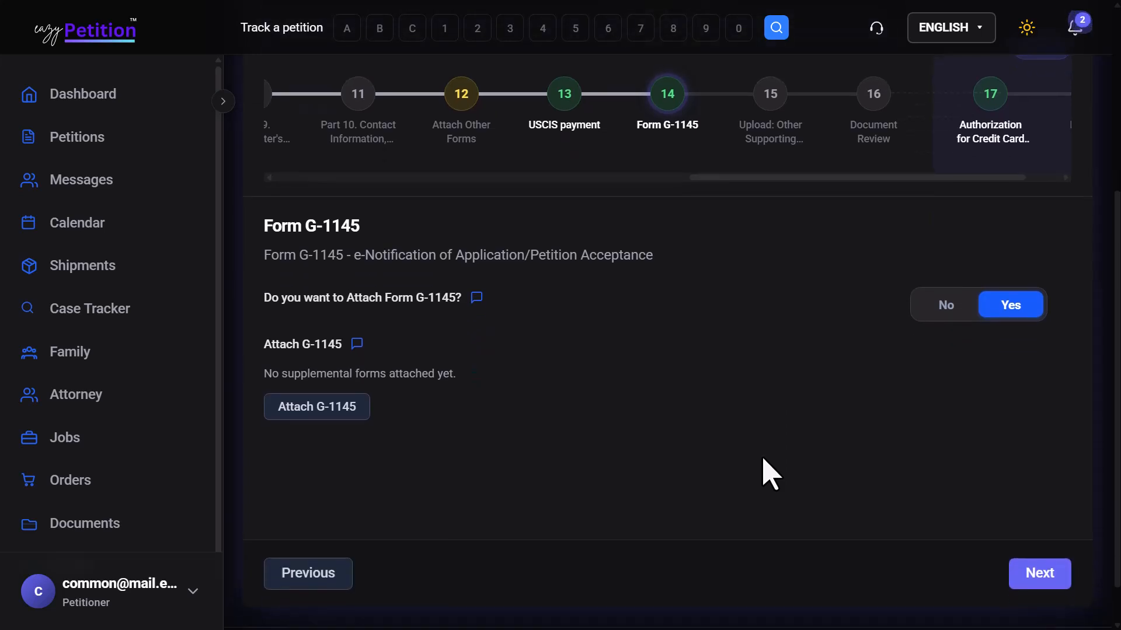
pyautogui.click(1068, 574)
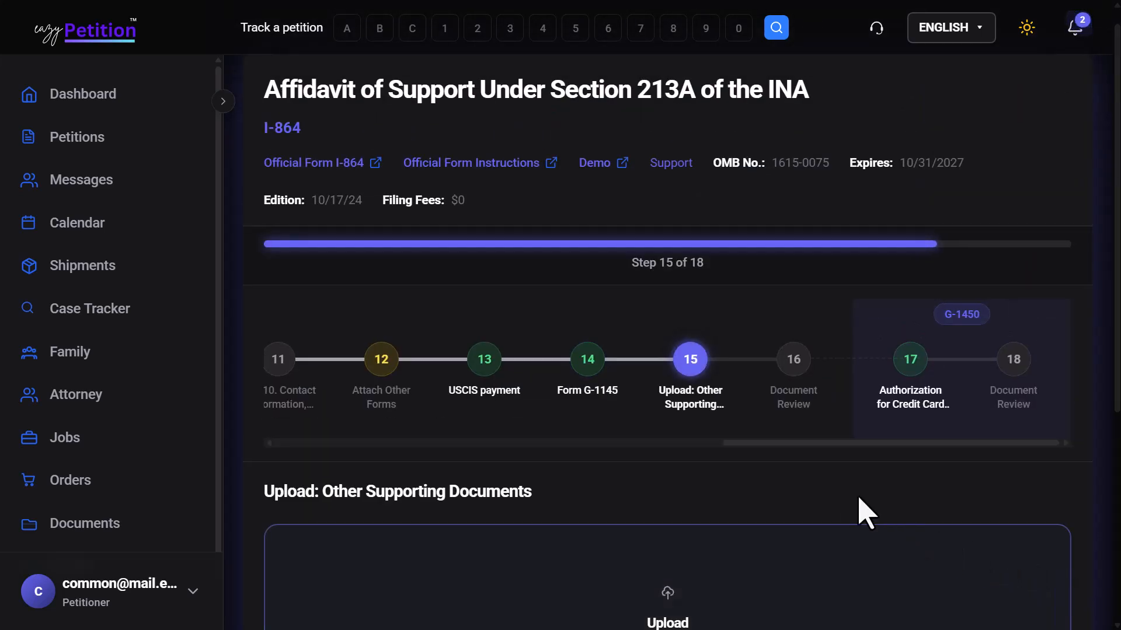
# Leave the other supporting documents section without an upload and continue to Document Review
pyautogui.scroll(-3, 851, 505)
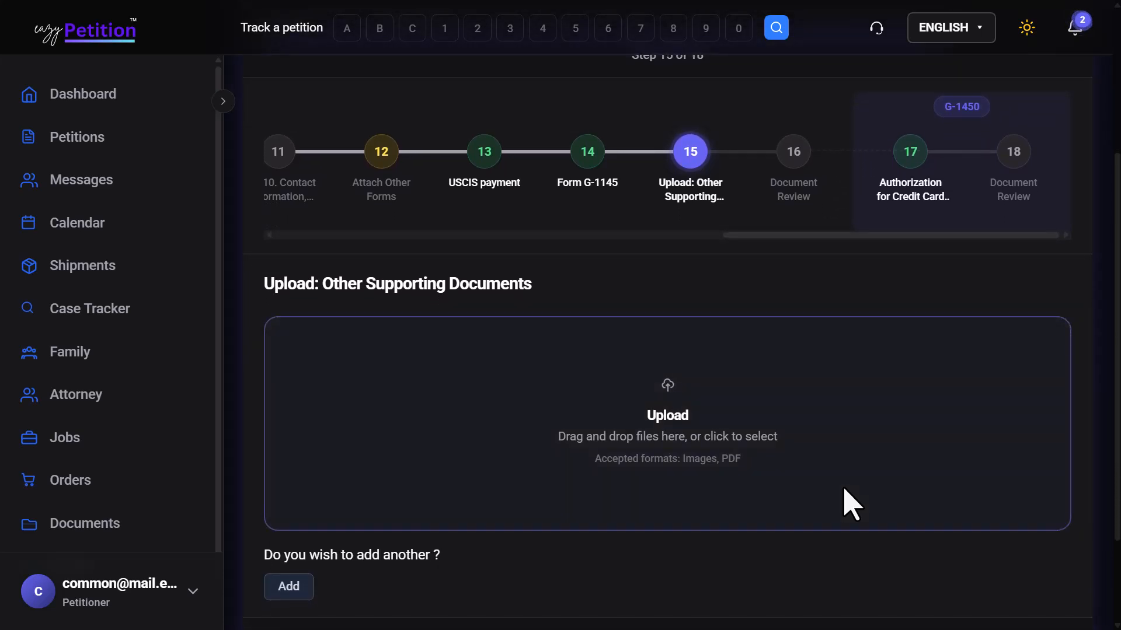
pyautogui.scroll(-2, 712, 489)
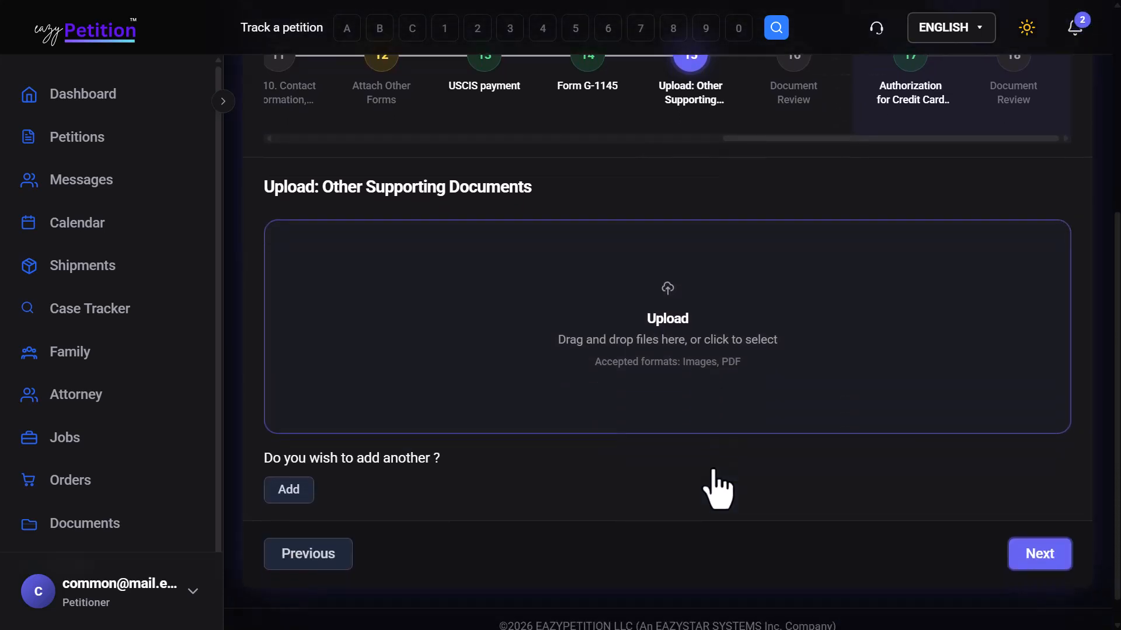
pyautogui.click(1040, 565)
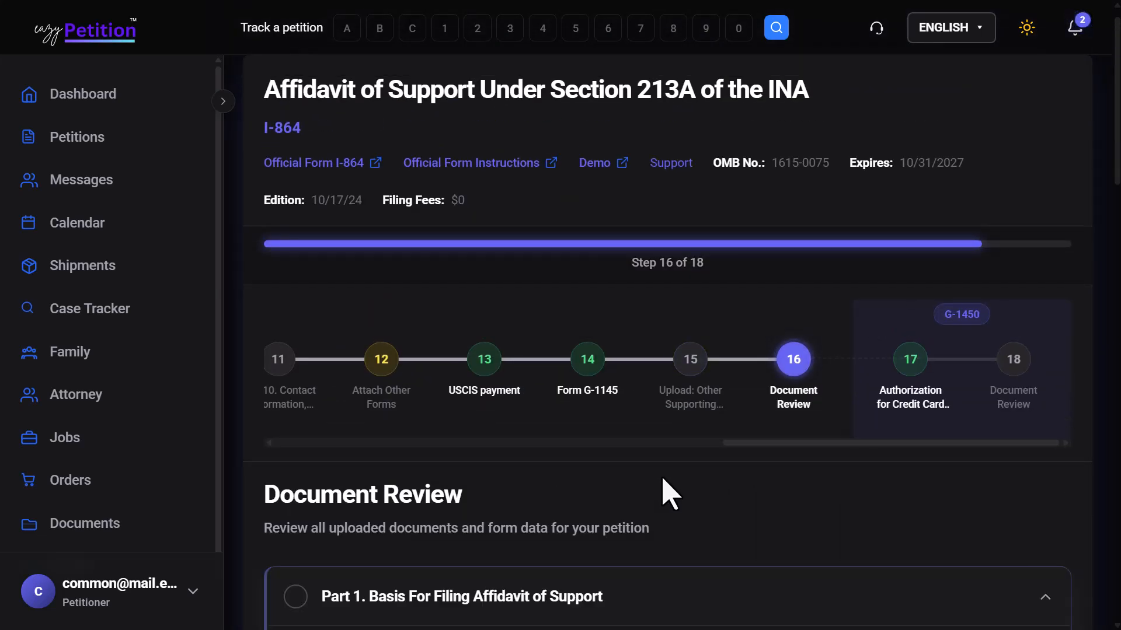
# Review Part 1 and the sponsor's information in Part 2, and mark them as done
pyautogui.scroll(-4, 664, 494)
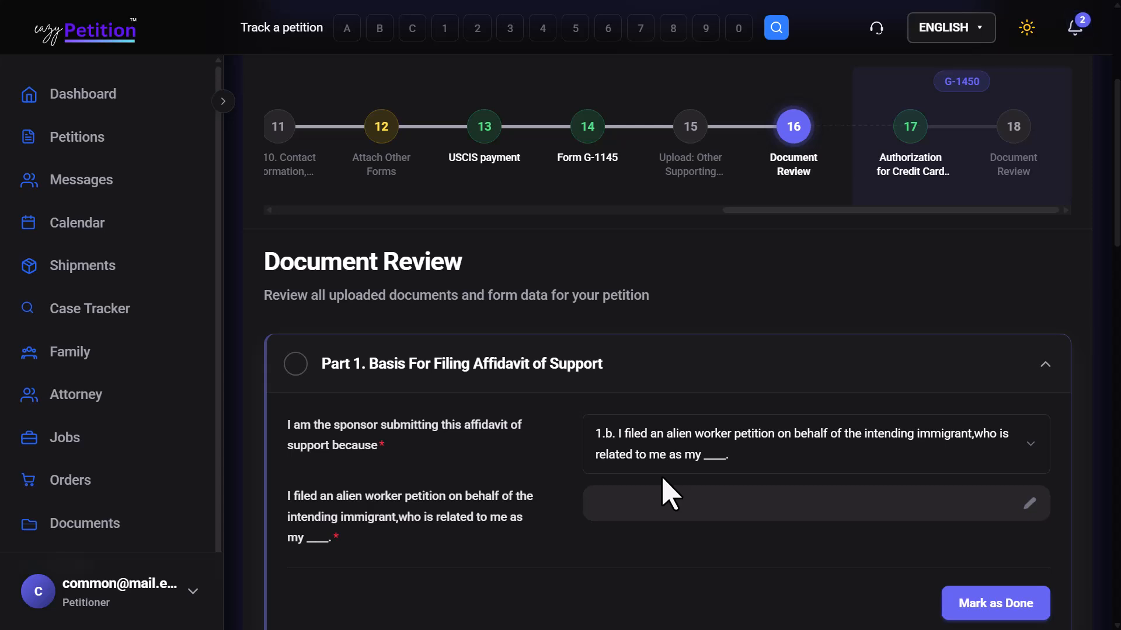
pyautogui.scroll(-10, 662, 478)
pyautogui.scroll(-6, 823, 508)
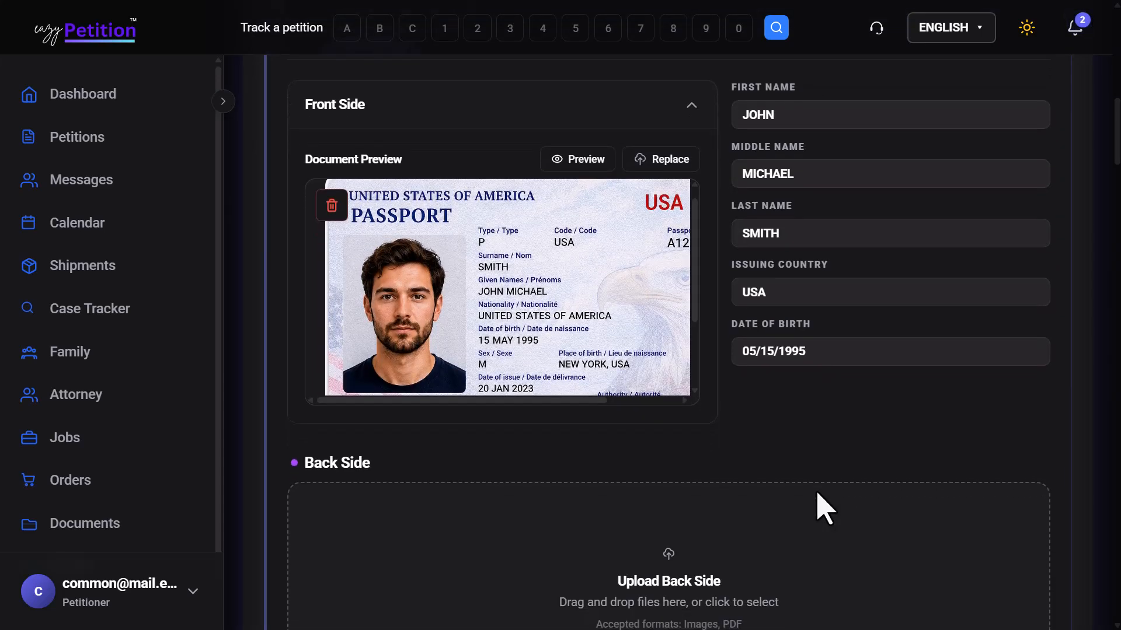
pyautogui.scroll(-2, 821, 508)
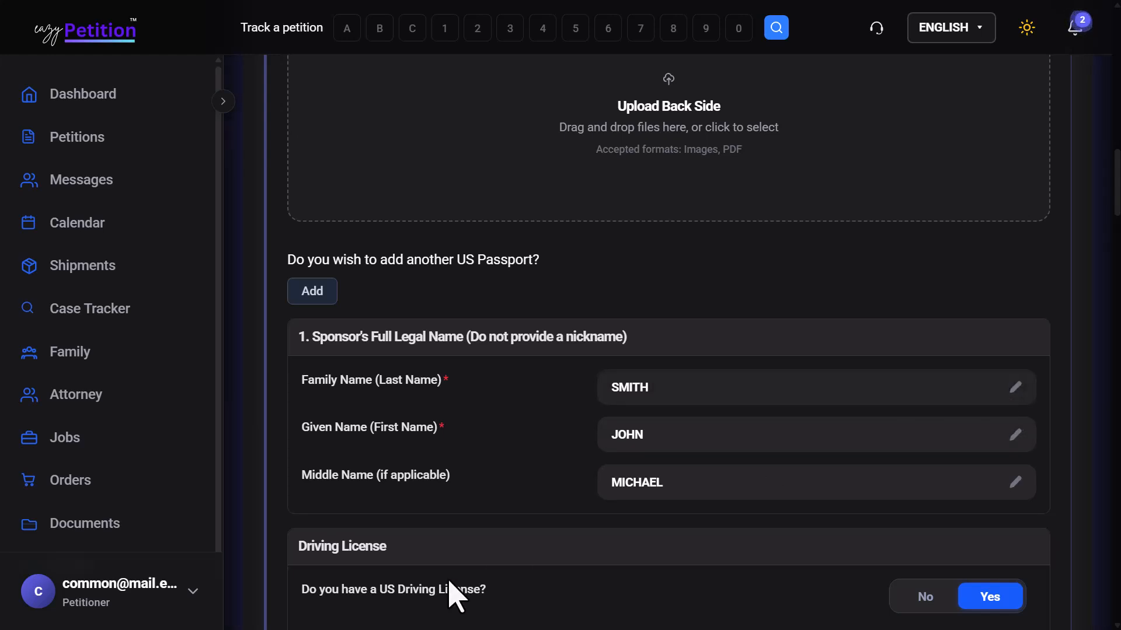
pyautogui.scroll(-5, 452, 587)
pyautogui.scroll(-12, 455, 596)
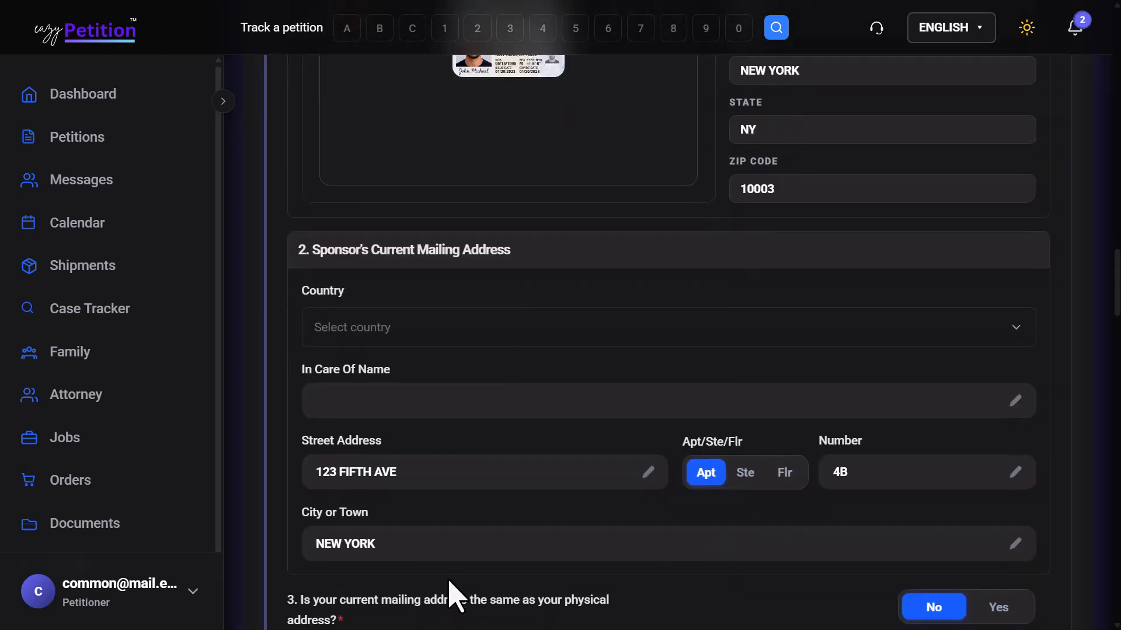
pyautogui.scroll(-15, 455, 595)
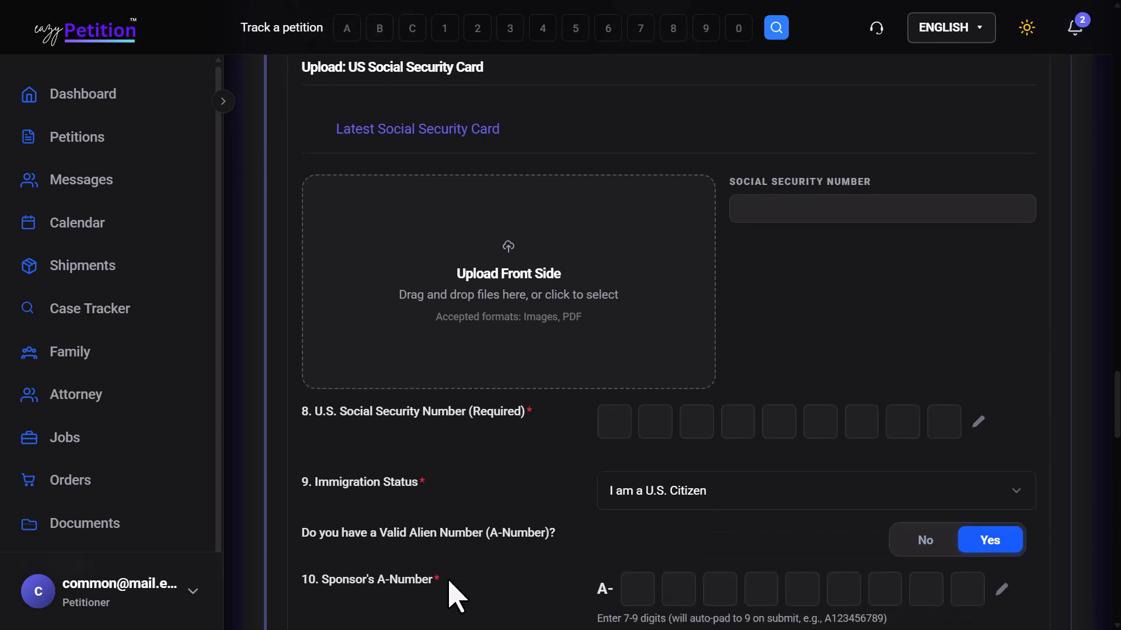
pyautogui.scroll(-3, 455, 596)
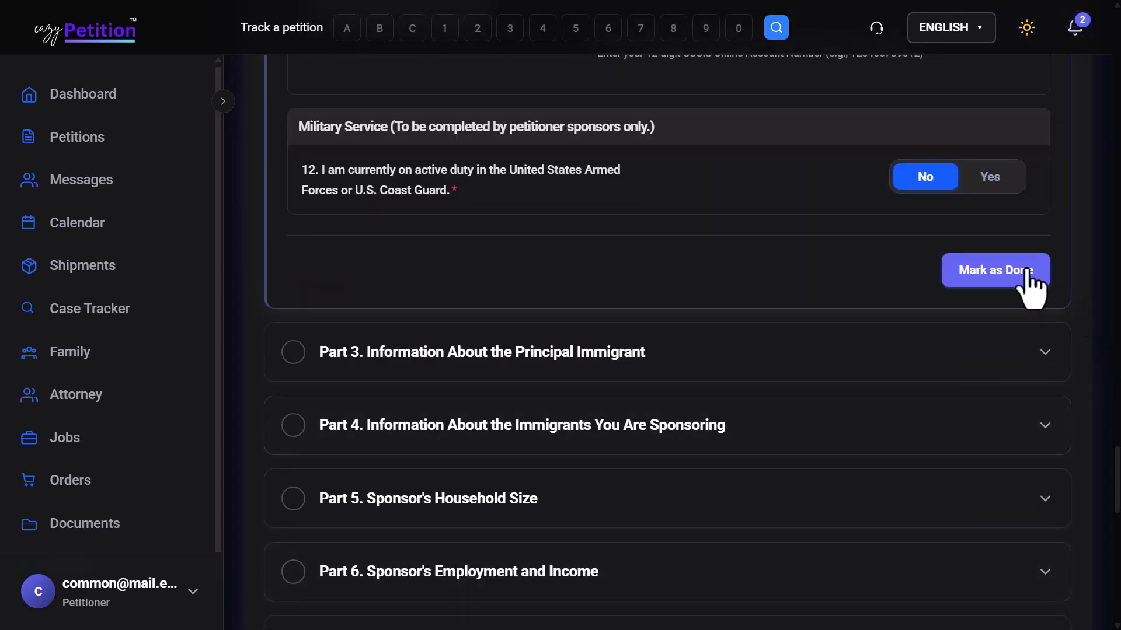
pyautogui.click(1025, 271)
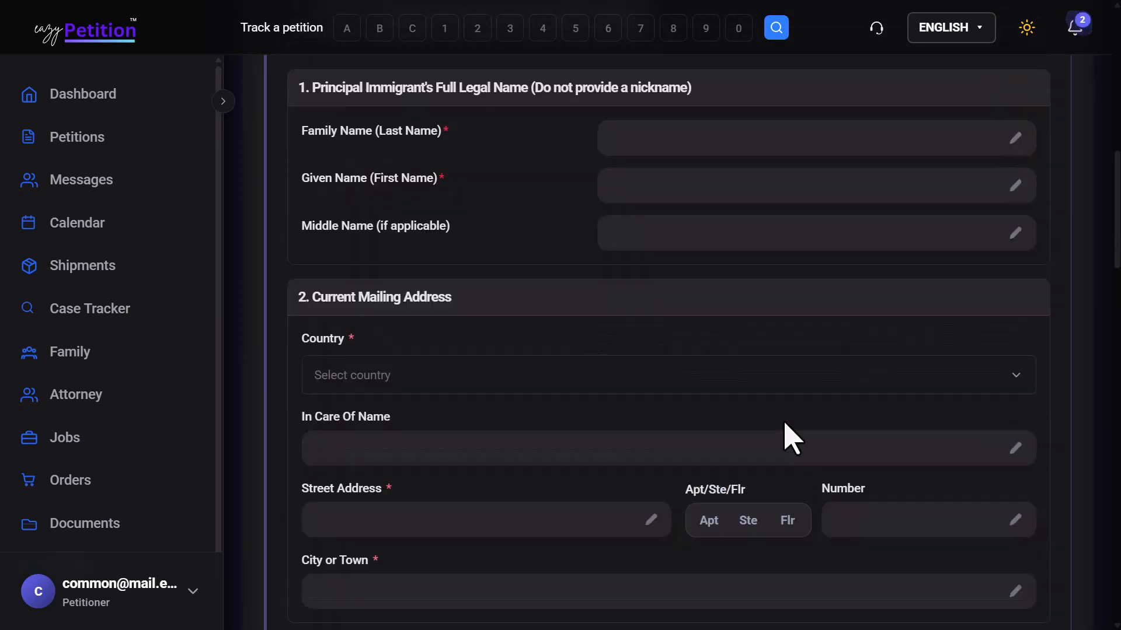
# Review Part 3 and mark it as done, leave the remaining parts unreviewed, and continue to the G-1450 Authorization for Credit Card Transactions
pyautogui.scroll(-4, 777, 461)
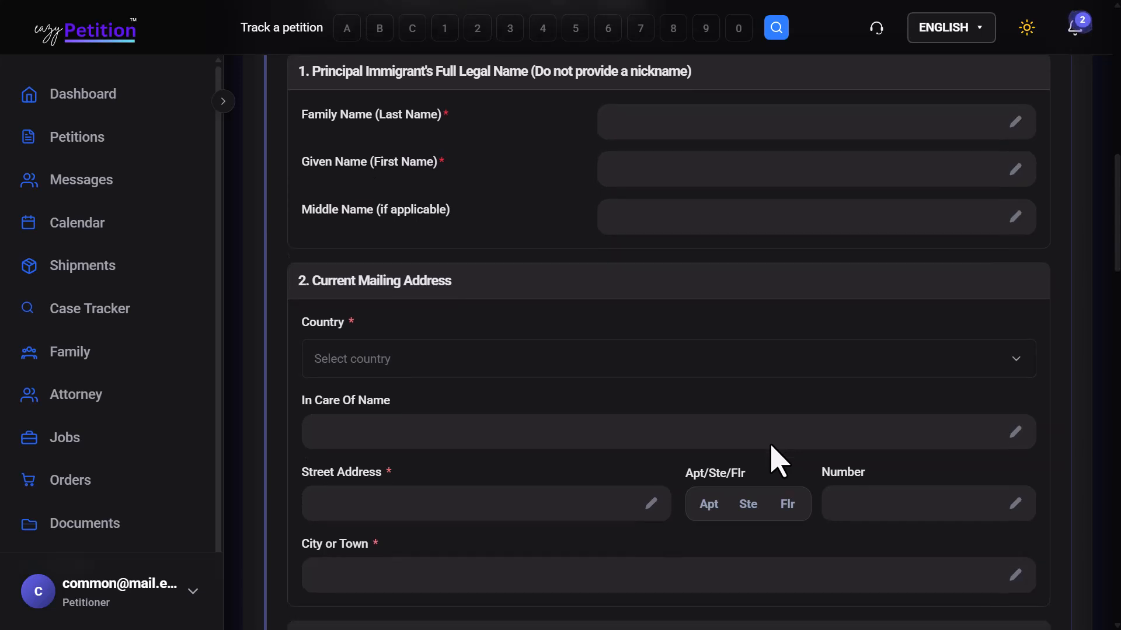
pyautogui.scroll(-7, 772, 447)
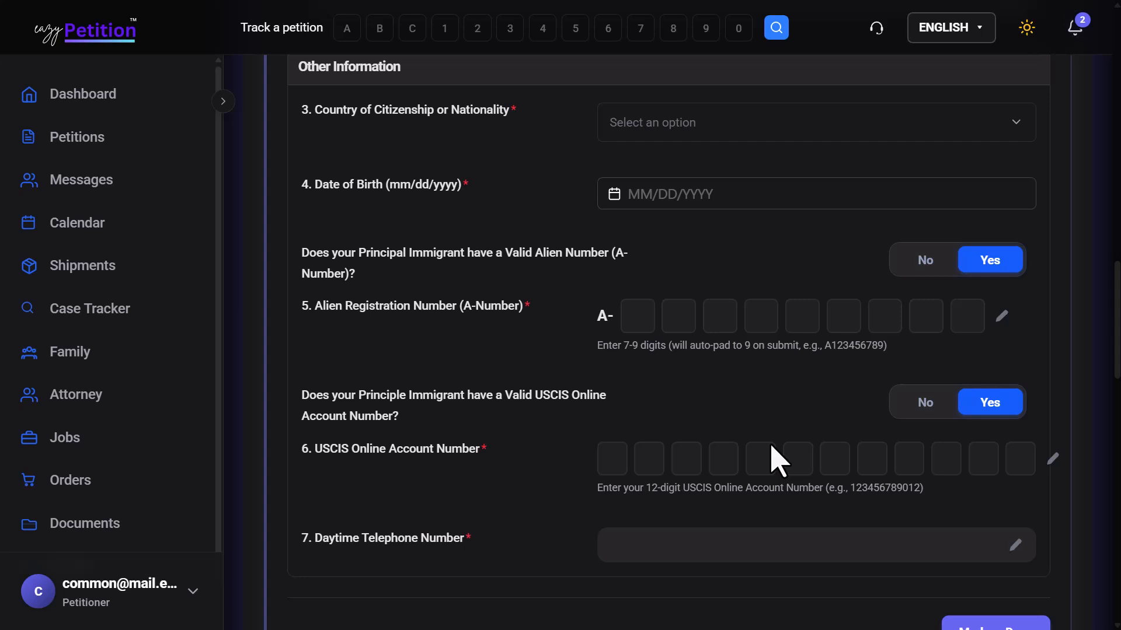
pyautogui.scroll(-2, 776, 461)
pyautogui.click(955, 513)
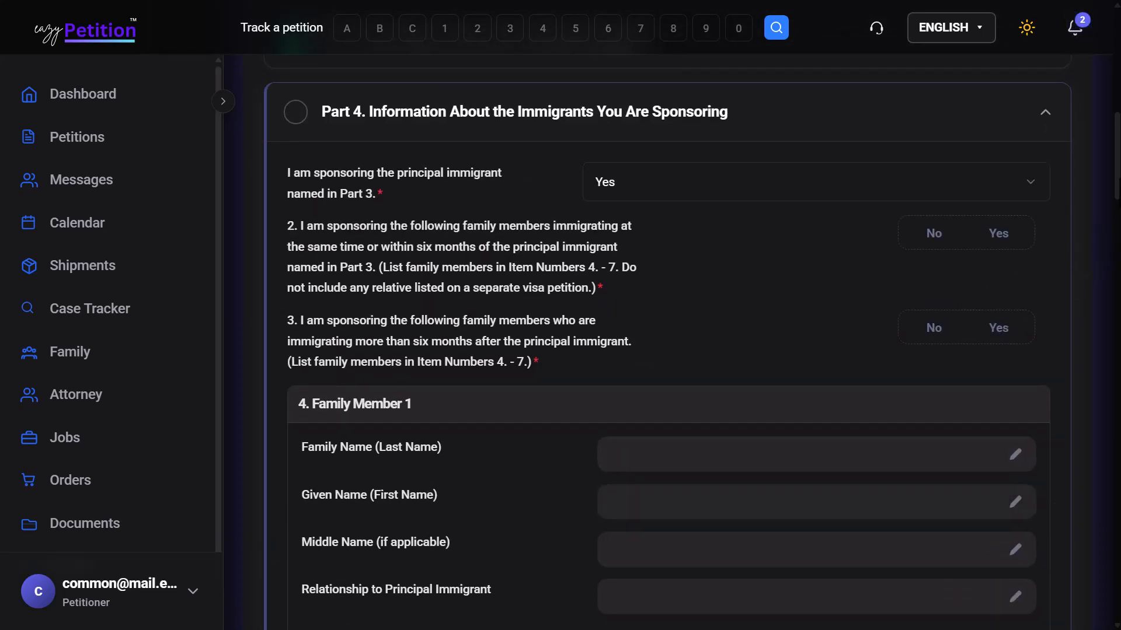
pyautogui.moveTo(1117, 176); pyautogui.dragTo(1117, 598)
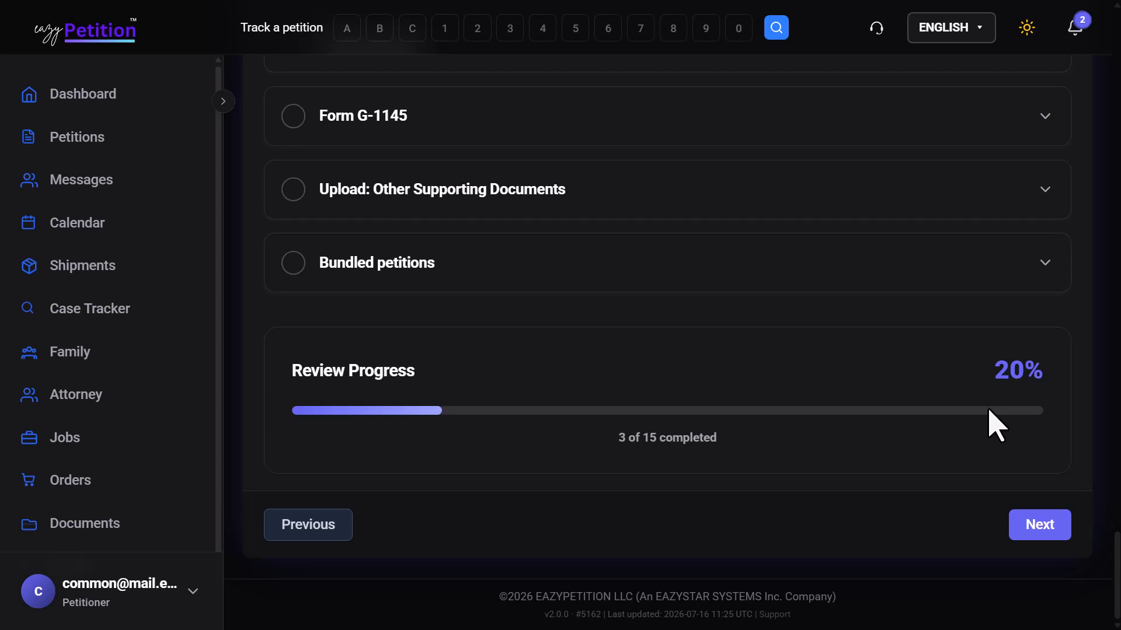
pyautogui.click(1058, 528)
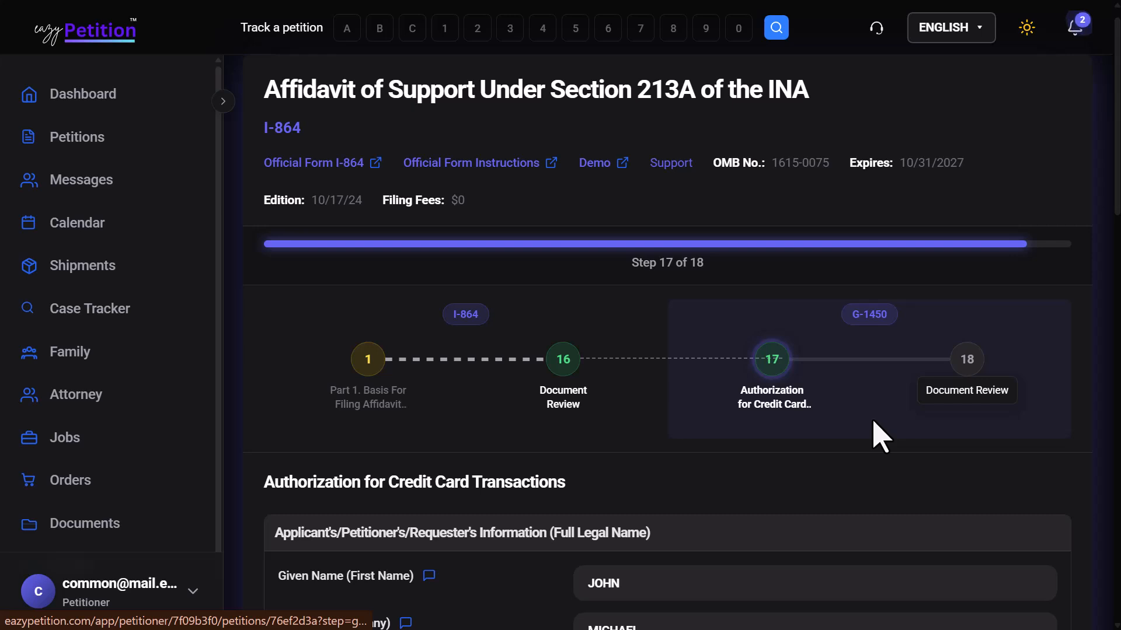
# Look over the G-1450 name, billing address, contact and card fields, and continue to its Document Review
pyautogui.scroll(-3, 881, 435)
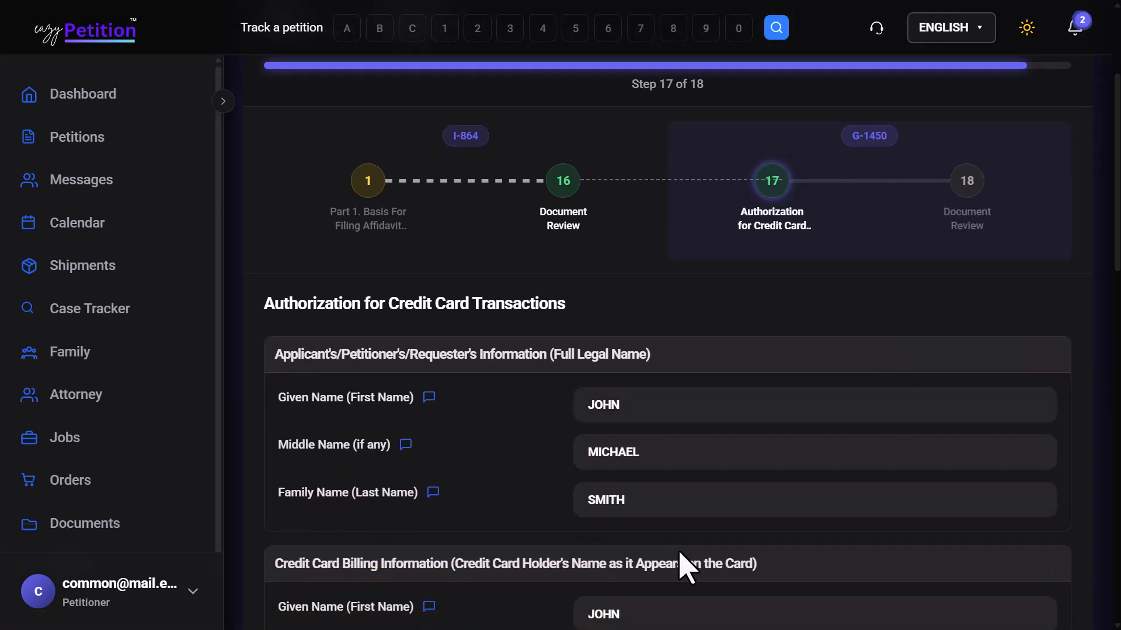
pyautogui.scroll(-5, 683, 566)
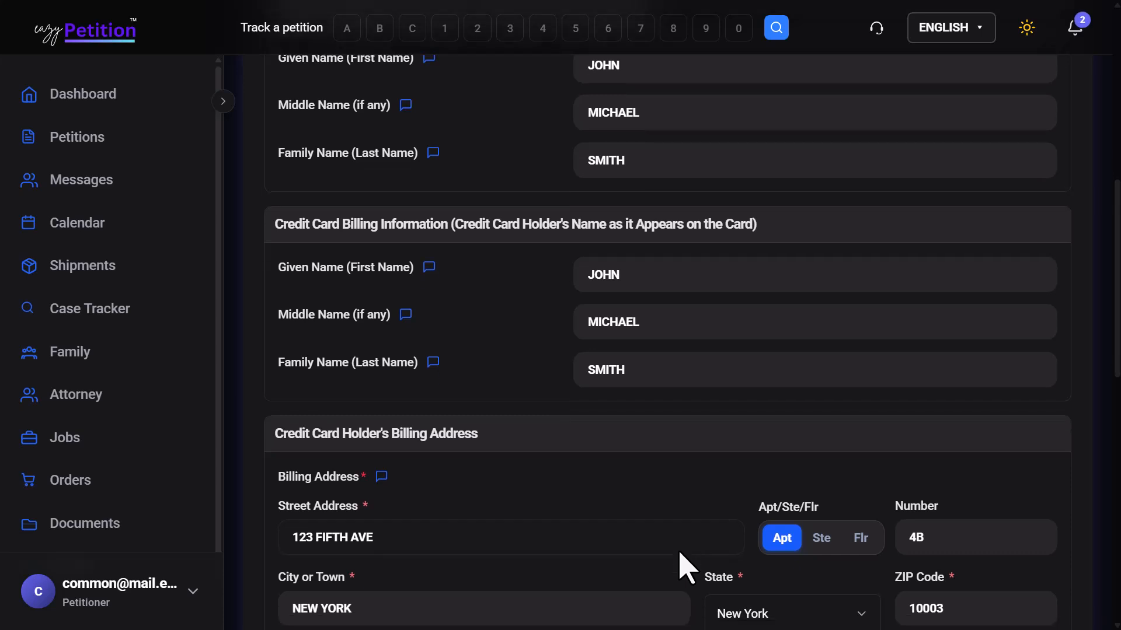
pyautogui.scroll(-3, 683, 566)
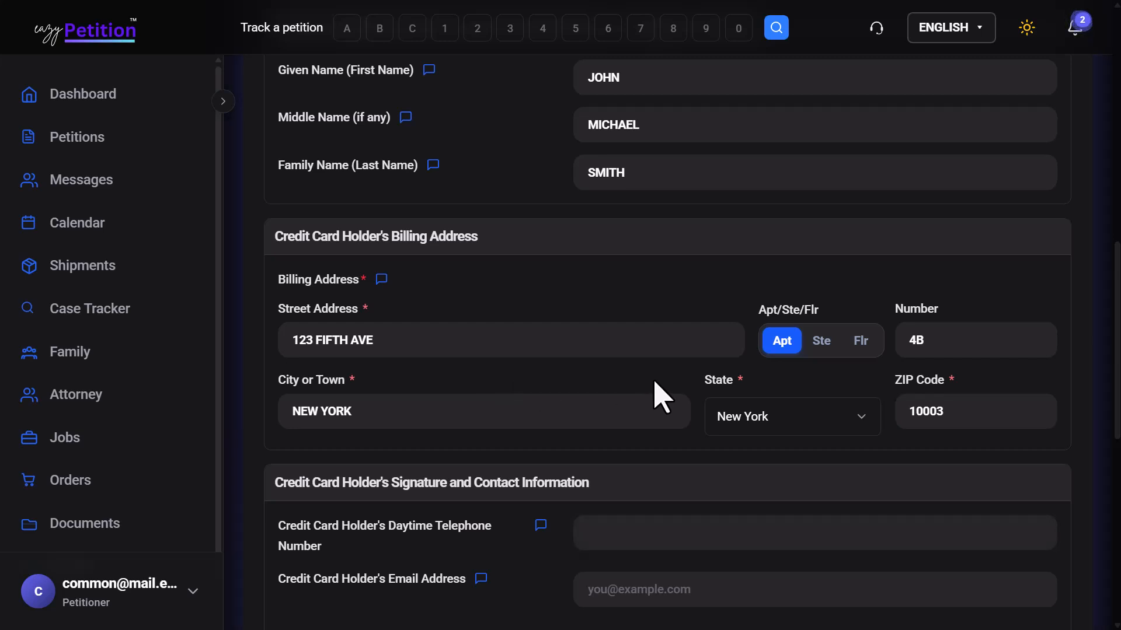
pyautogui.scroll(-6, 660, 397)
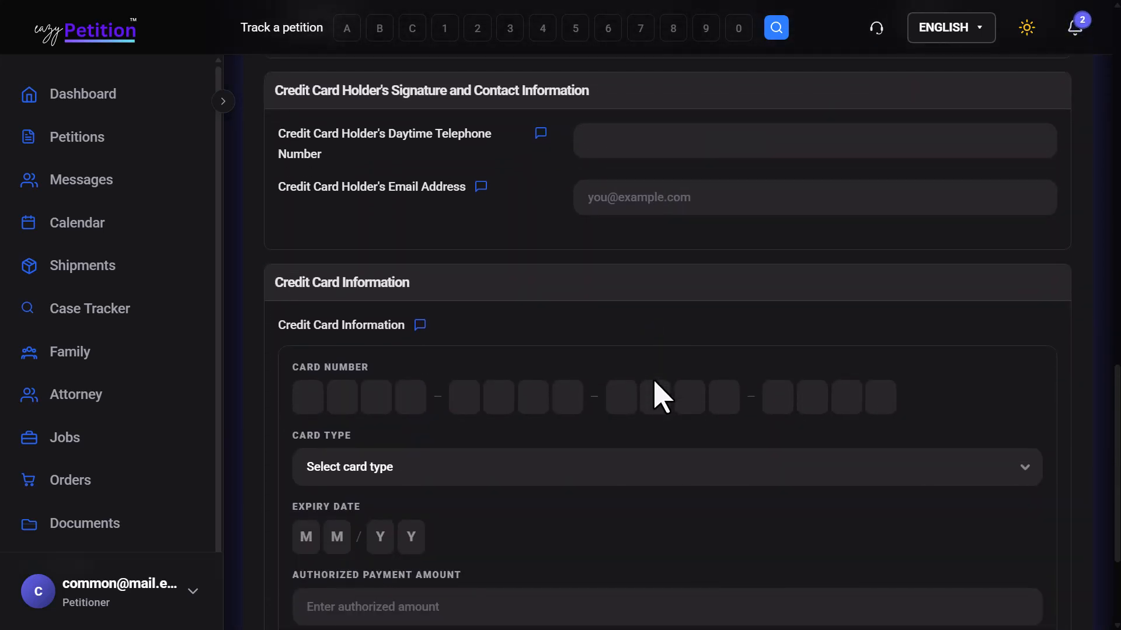
pyautogui.scroll(-5, 660, 397)
pyautogui.click(1042, 560)
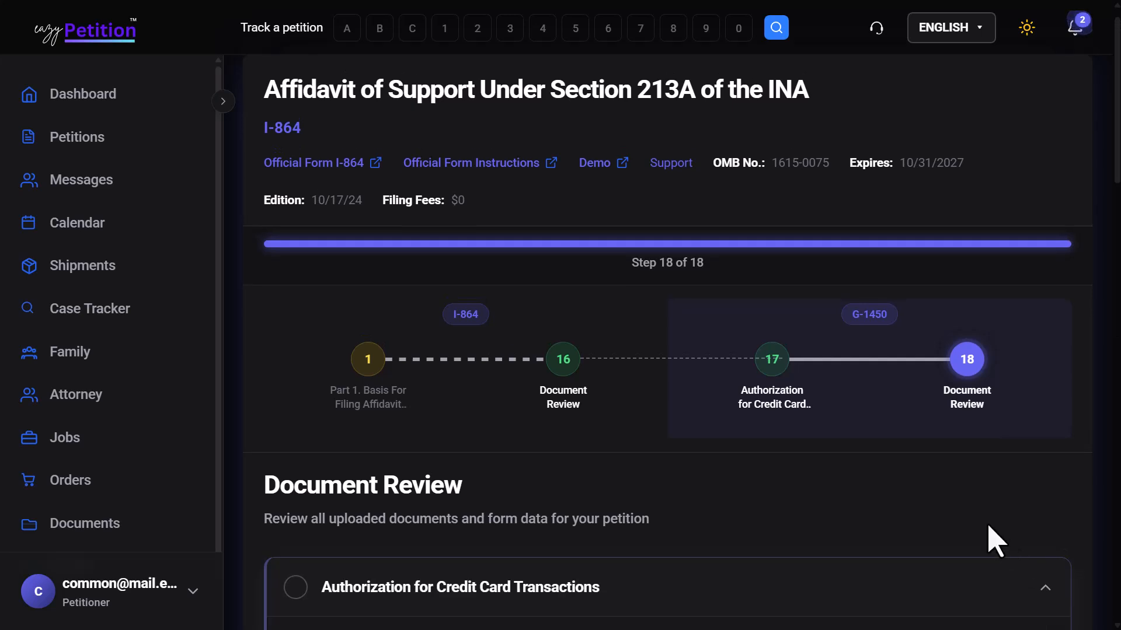
# Review the Authorization for Credit Card Transactions entries and mark the section as done
pyautogui.scroll(-6, 812, 540)
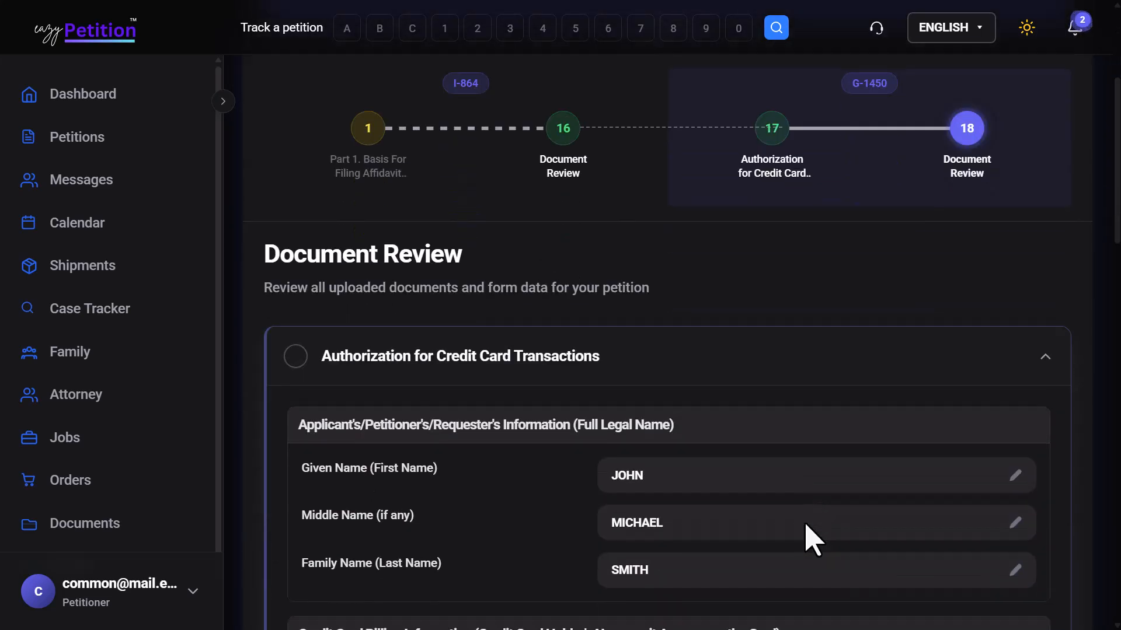
pyautogui.scroll(-8, 811, 540)
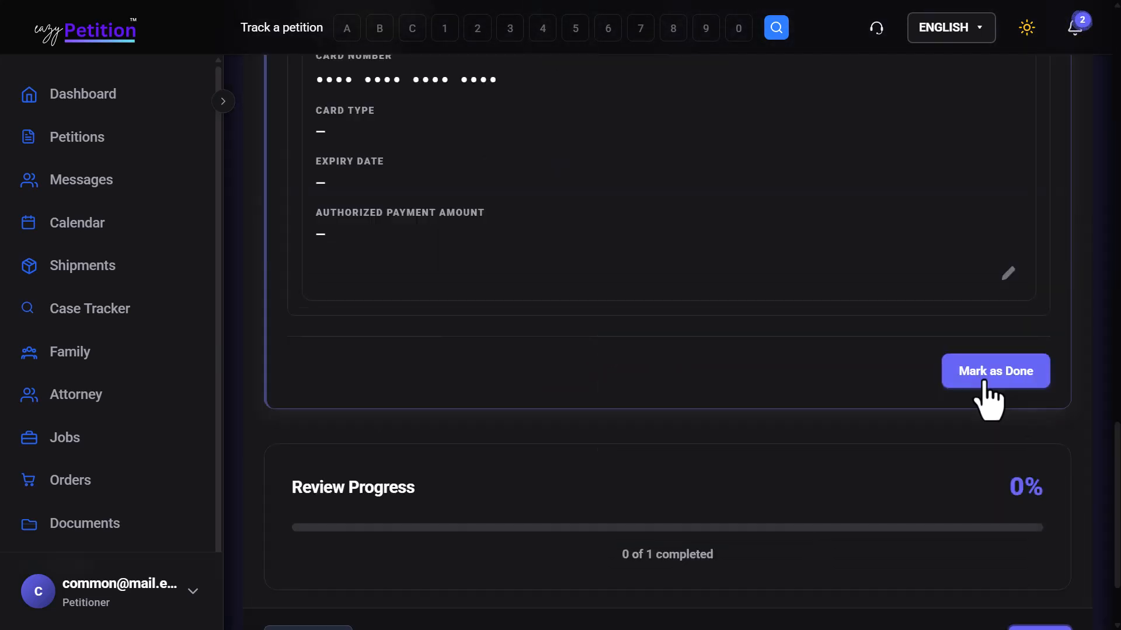
pyautogui.click(986, 375)
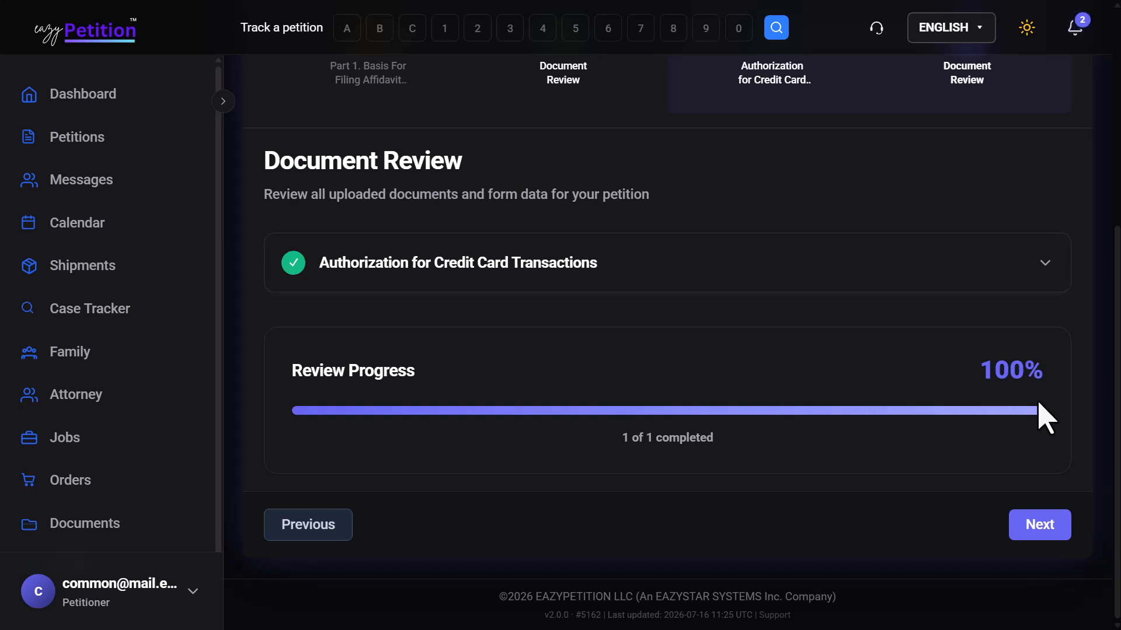
# Proceed past the document review, declining both the attorney review and the shipping label to ship the petition yourself
pyautogui.click(1045, 532)
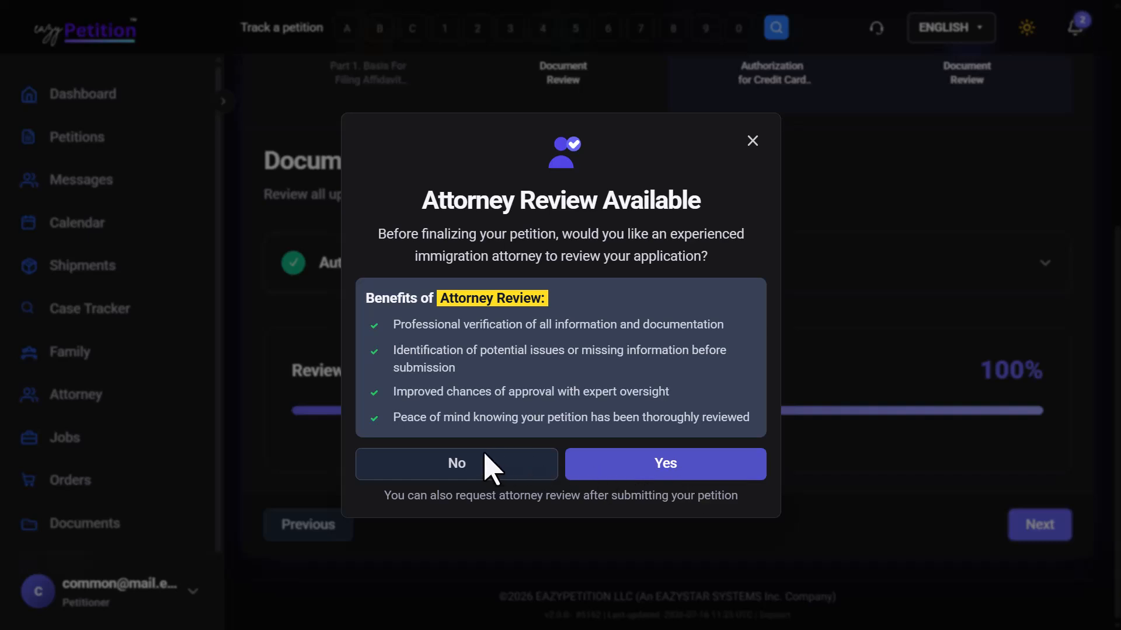
pyautogui.click(485, 472)
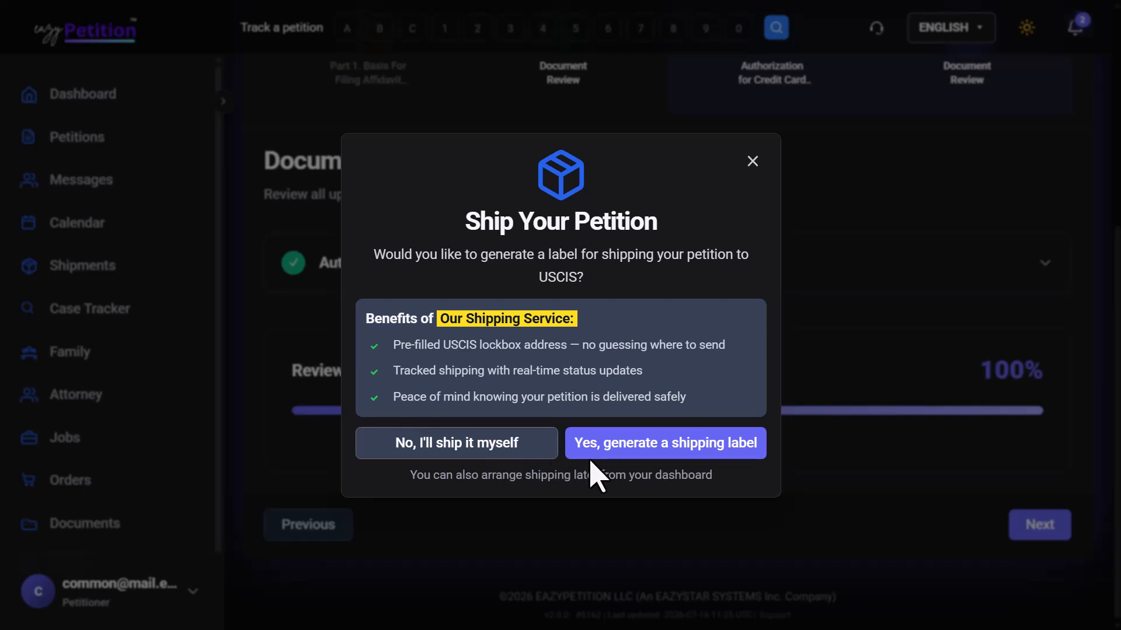
pyautogui.click(478, 451)
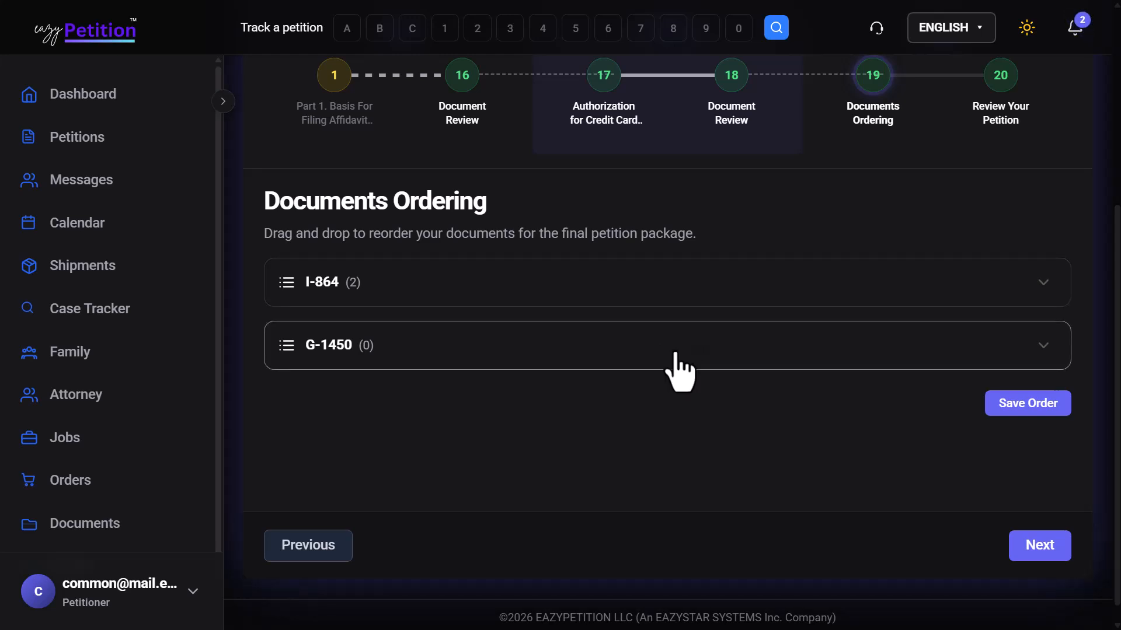
# Try to move Passport above Driving License in the I-864 documents, save the order and continue to Review Your Petition
pyautogui.click(1043, 282)
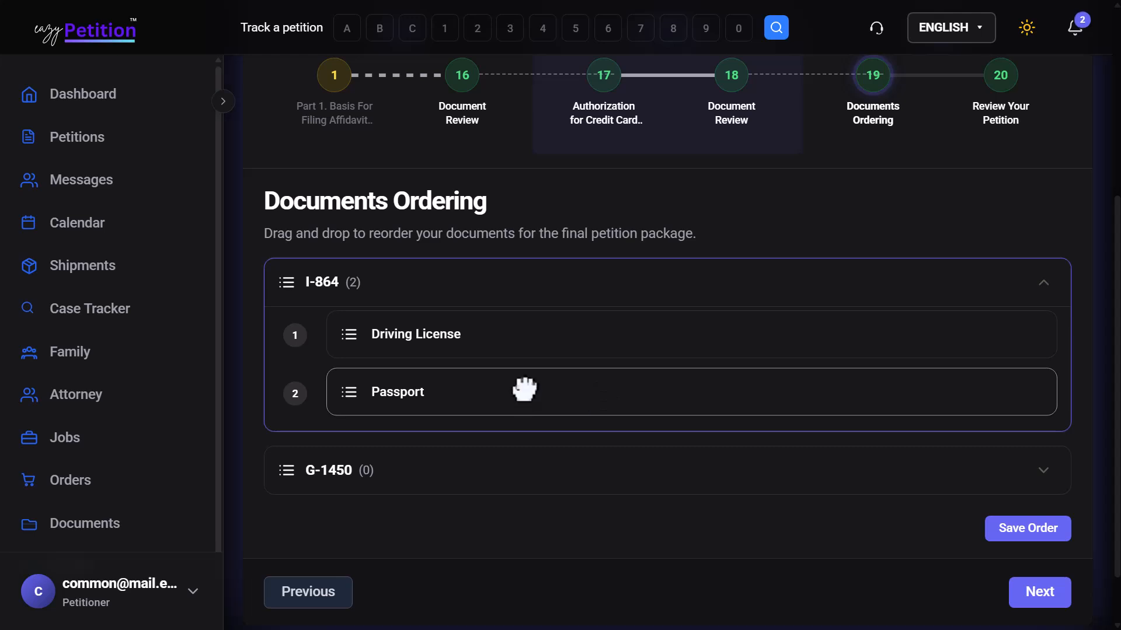
pyautogui.moveTo(525, 388); pyautogui.dragTo(522, 319)
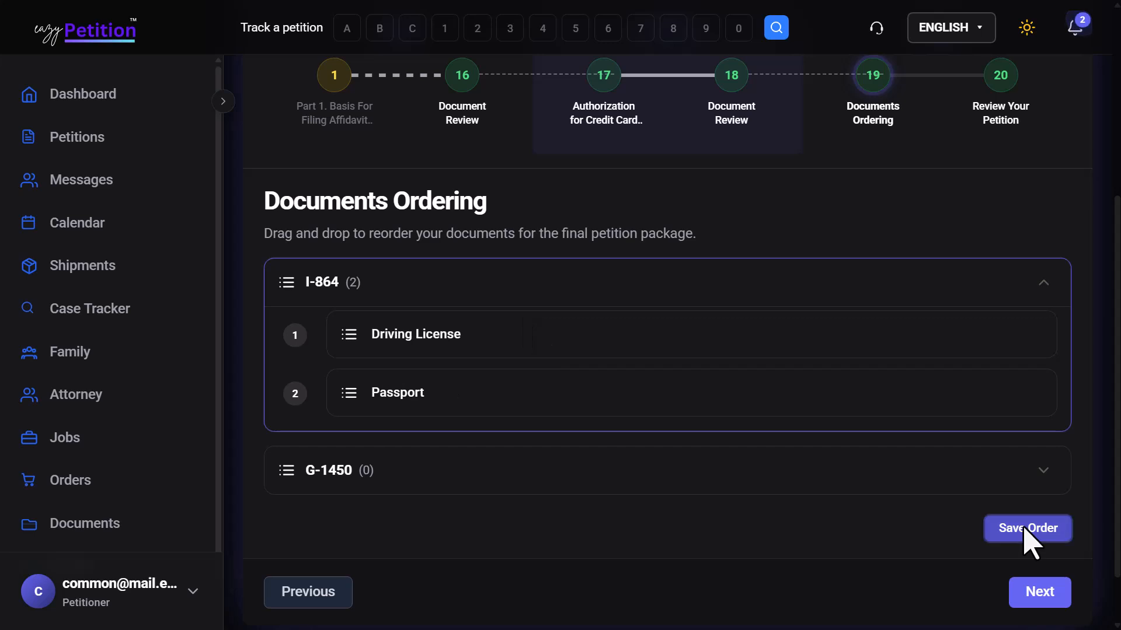
pyautogui.click(1023, 527)
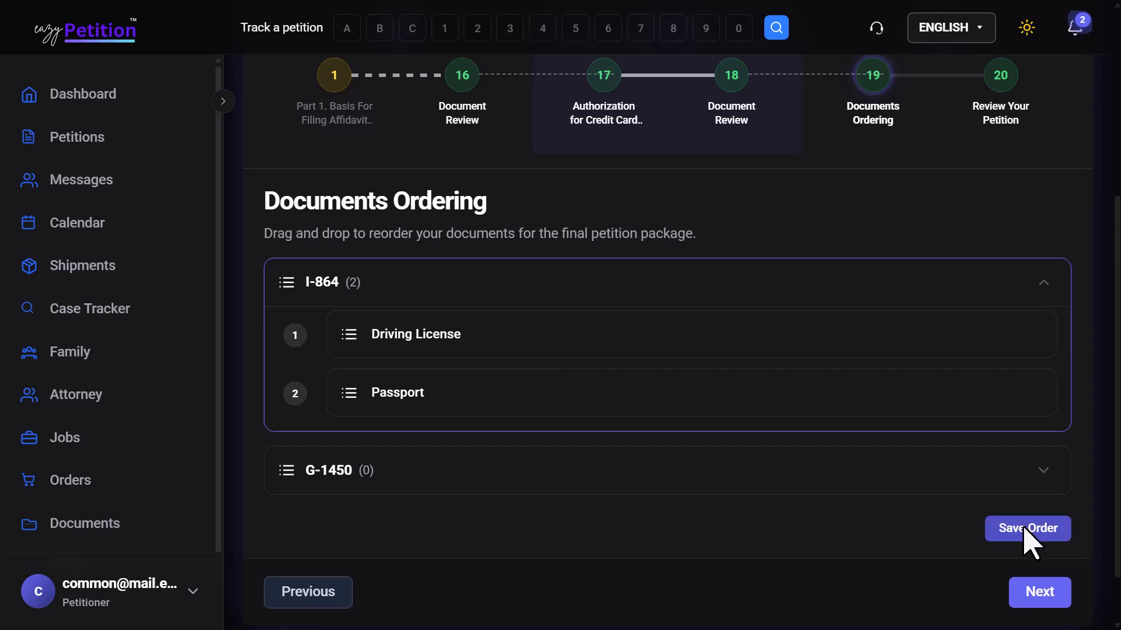
pyautogui.click(1066, 592)
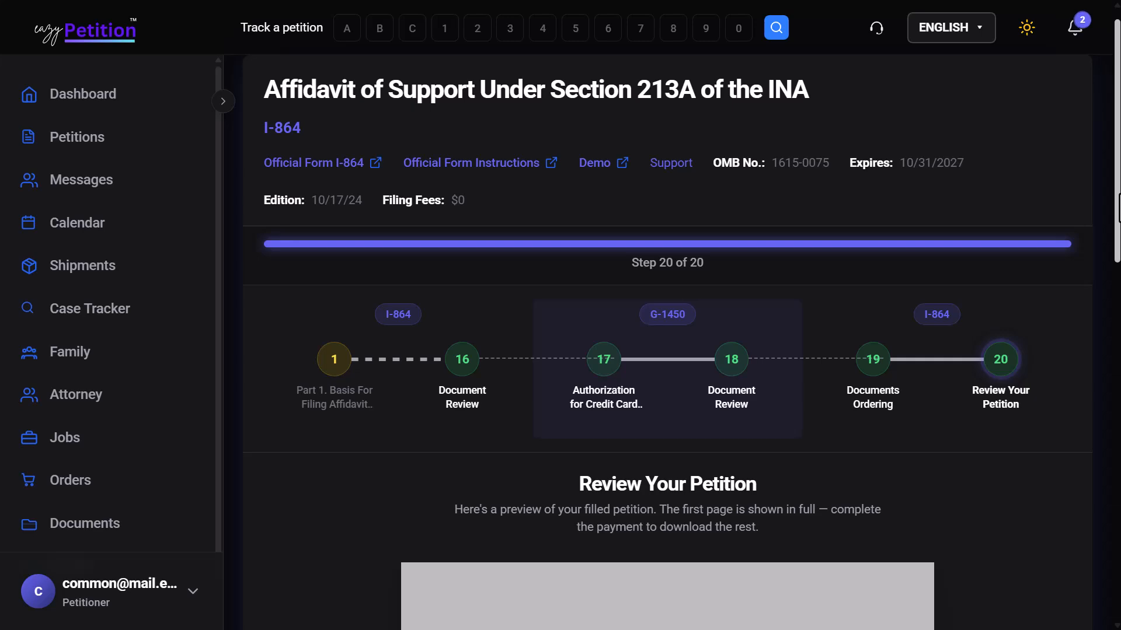
# Go through the petition preview to payment and download the paid petition
pyautogui.moveTo(1119, 199); pyautogui.dragTo(1120, 609)
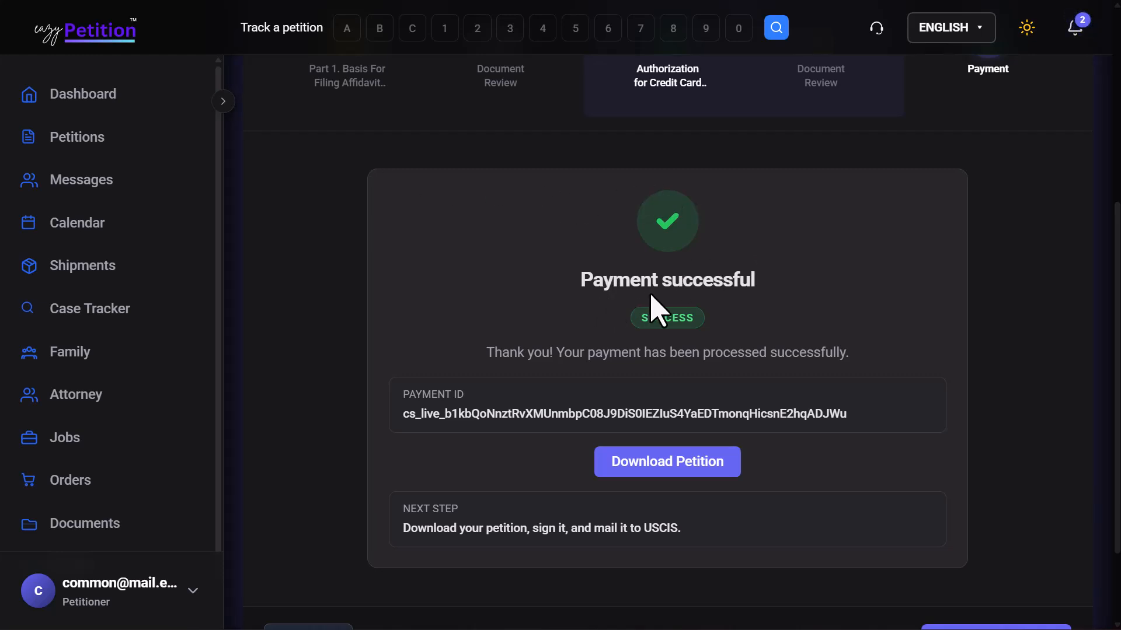
pyautogui.click(648, 476)
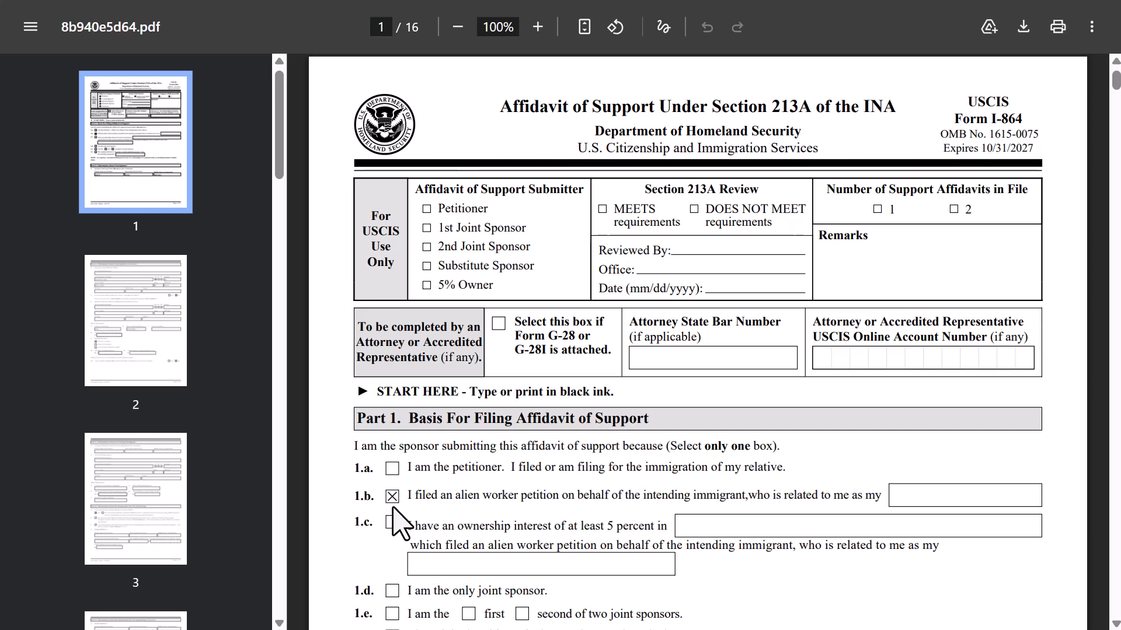
# Examine the petition PDF, checking the filled Form I-864 pages and the attached driver license and passport
pyautogui.scroll(-10, 560, 418)
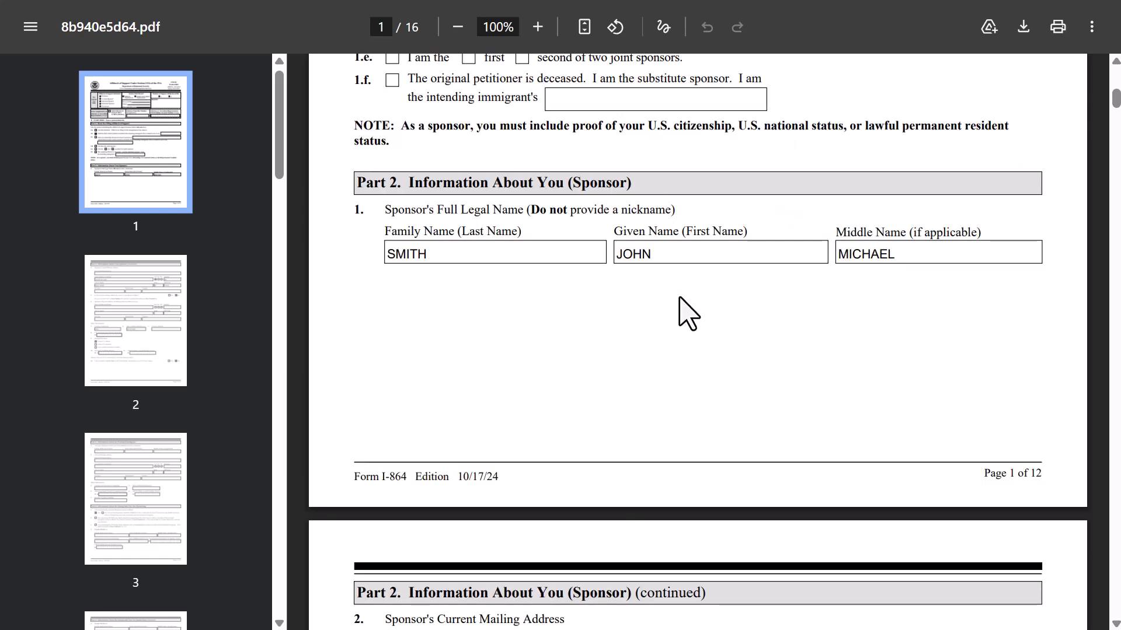
pyautogui.scroll(-6, 689, 314)
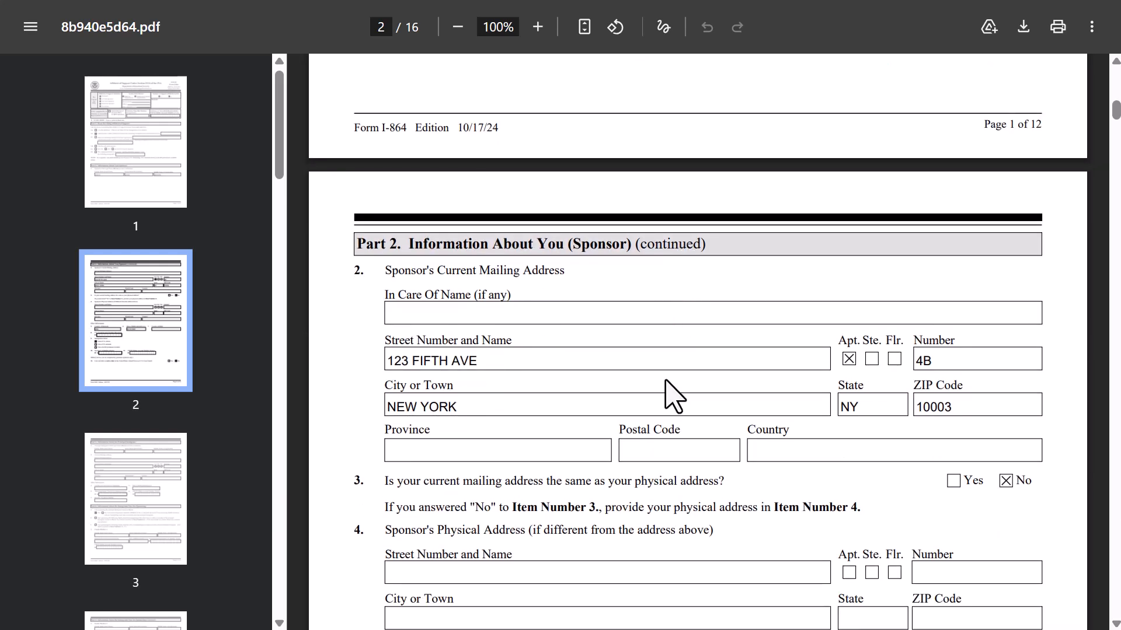
pyautogui.scroll(-6, 671, 397)
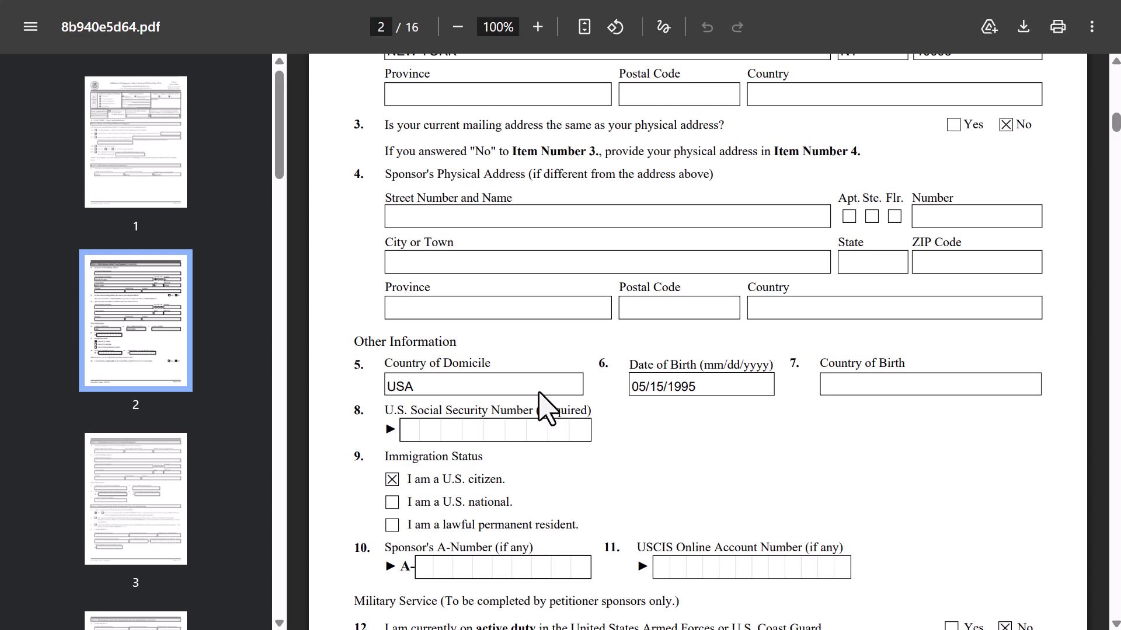
pyautogui.scroll(-6, 545, 409)
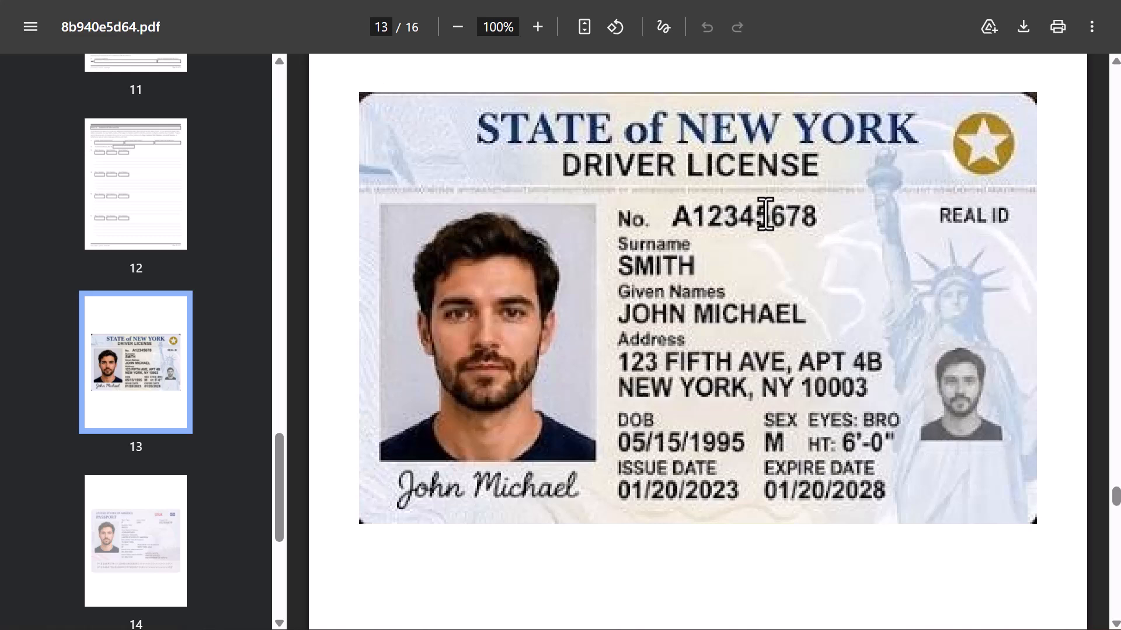
pyautogui.scroll(-15, 681, 240)
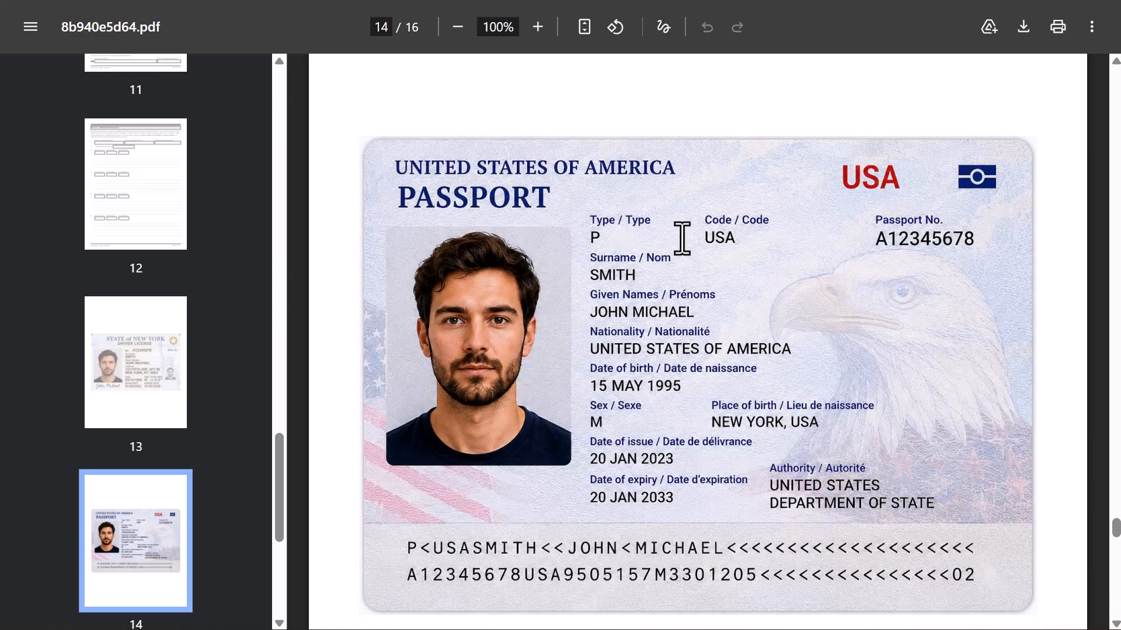